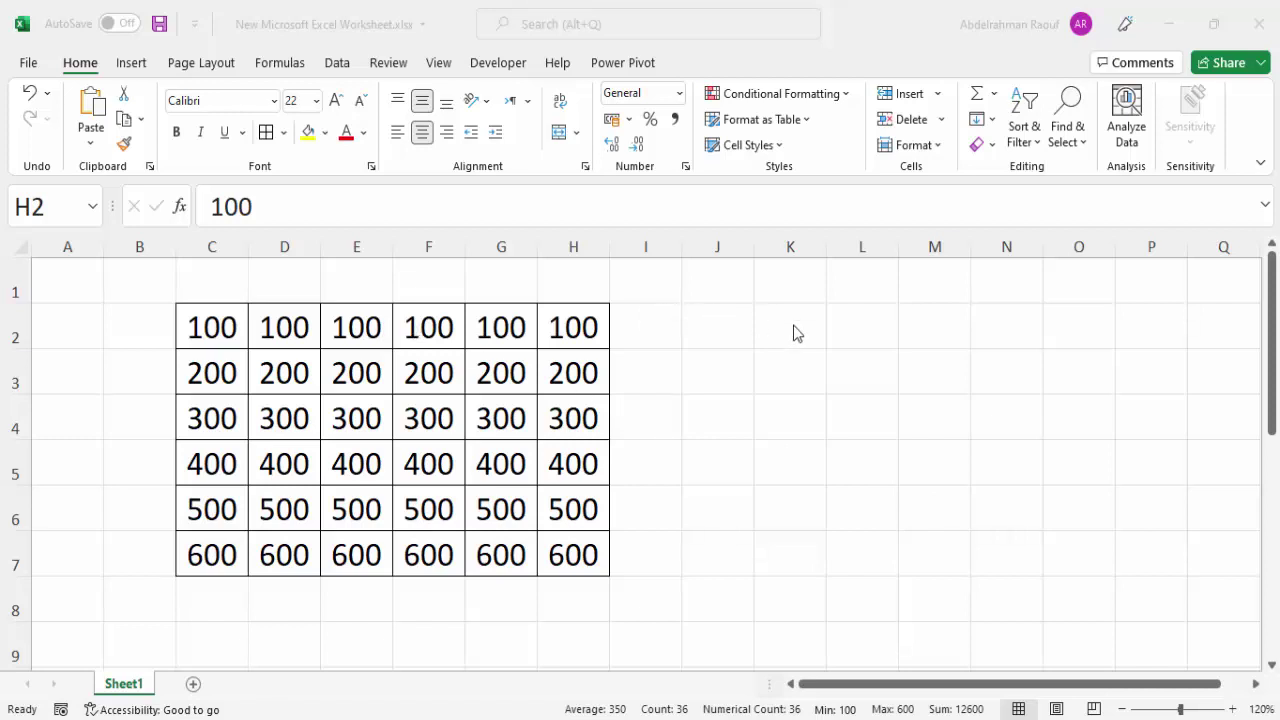
Add a blank Sheet2 to the workbook, then go back to Sheet1's bordered 100–600 table.
key("ctrl+v")
left_click(772, 365)
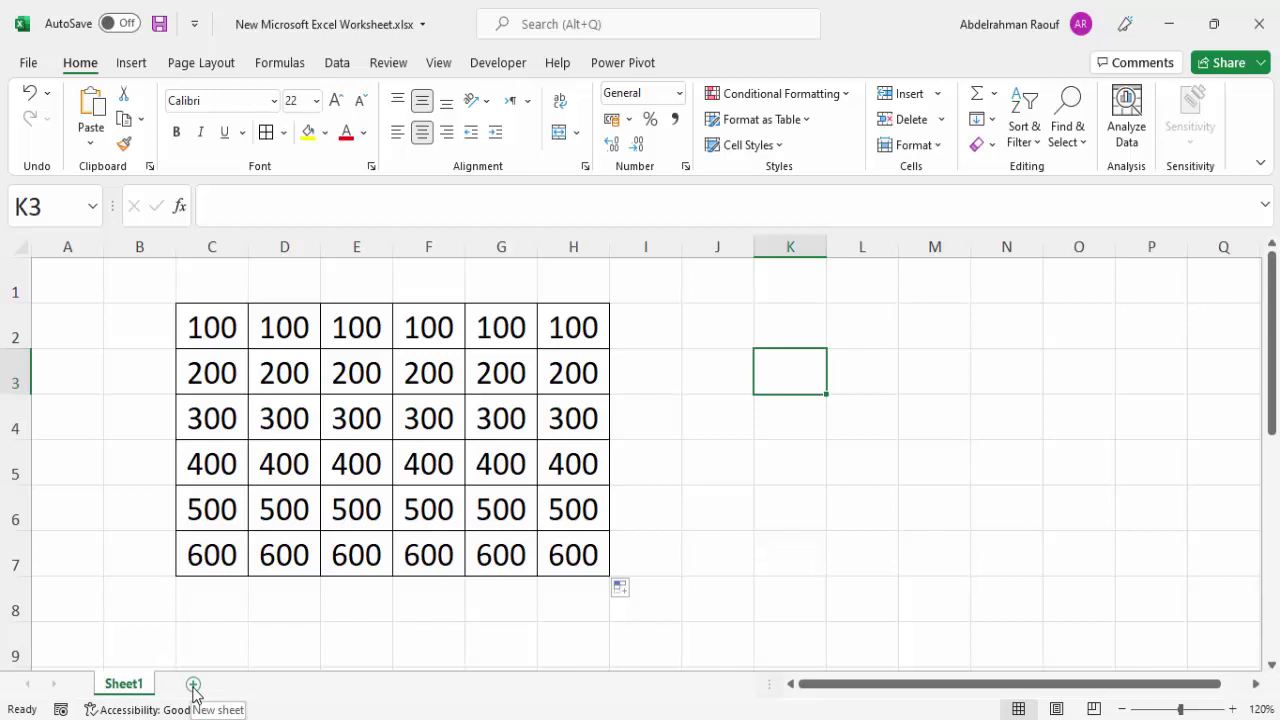
left_click(193, 686)
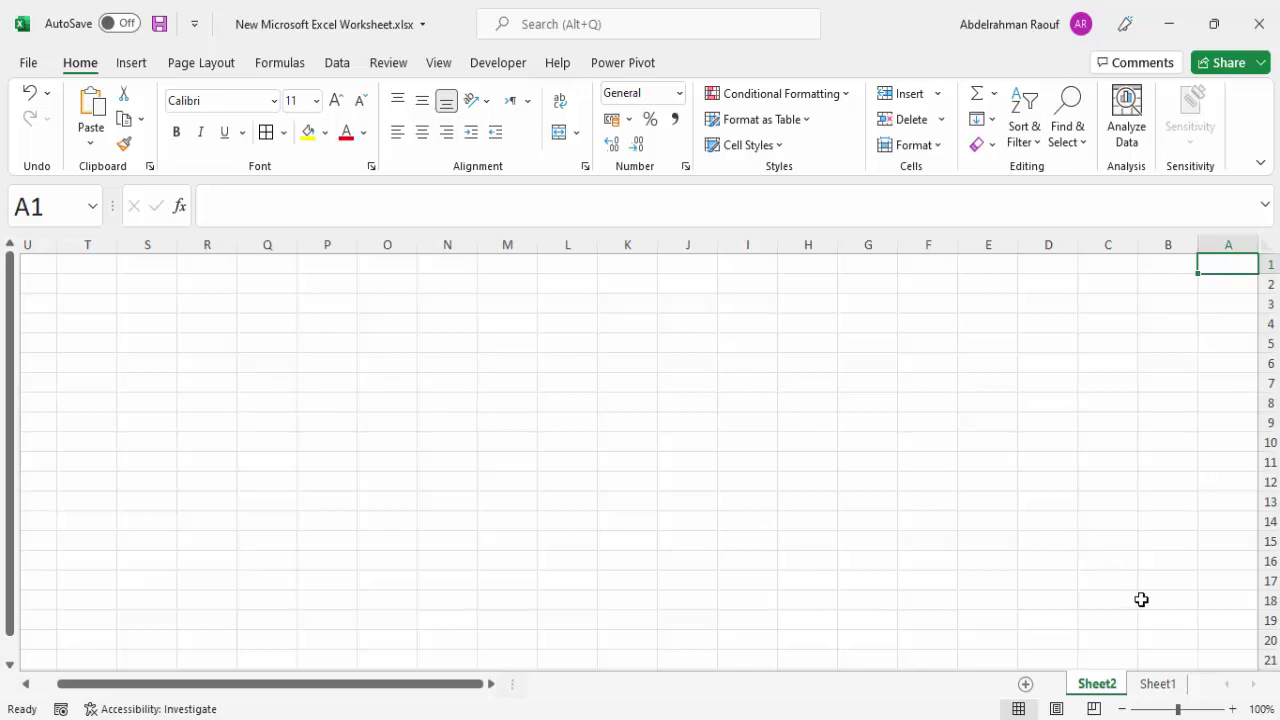
left_click(1157, 684)
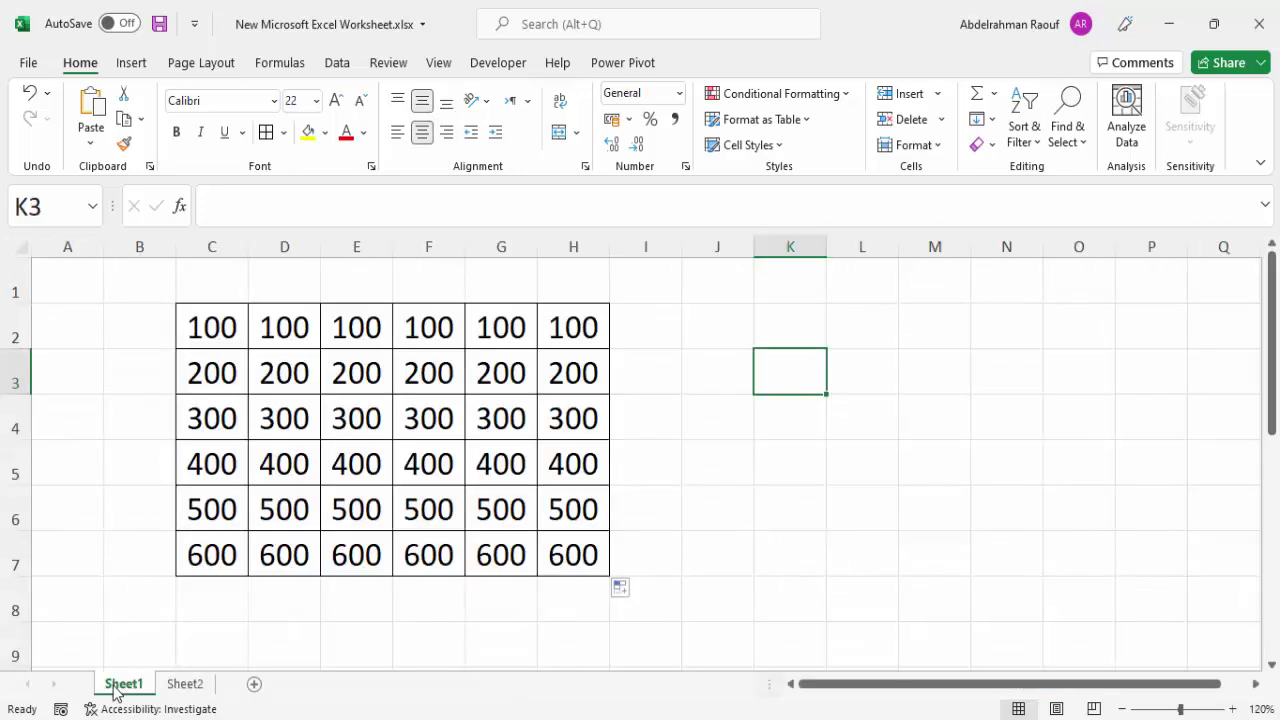
left_click(830, 432)
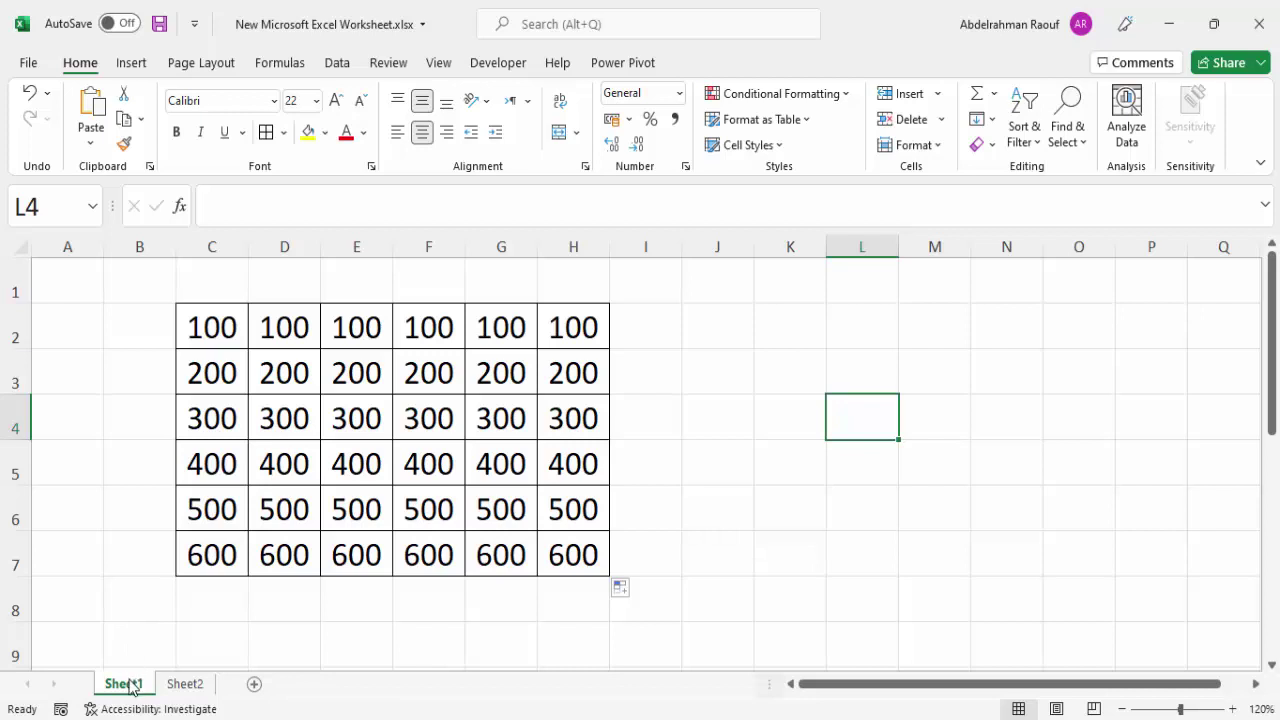
Protect Sheet1 from the tab's Protect Sheet option with a password, entering it twice.
right_click(129, 686)
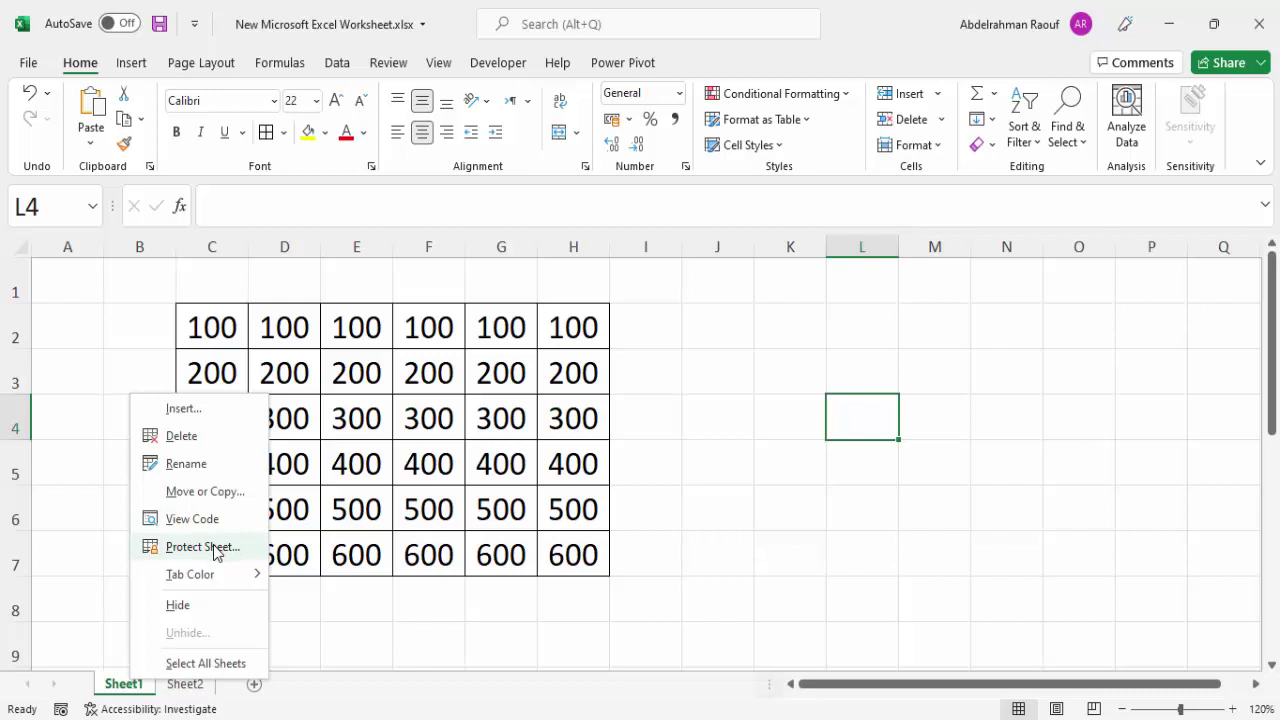
left_click(213, 549)
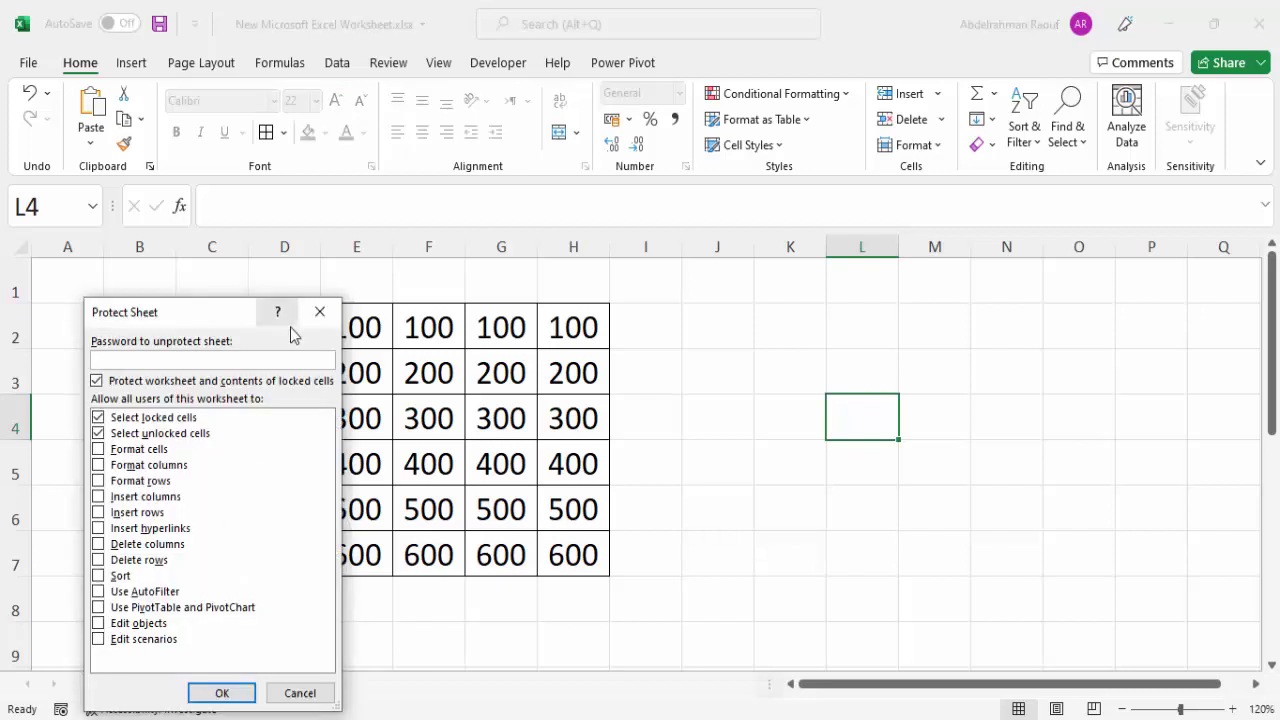
left_click_drag(213, 320, 518, 283)
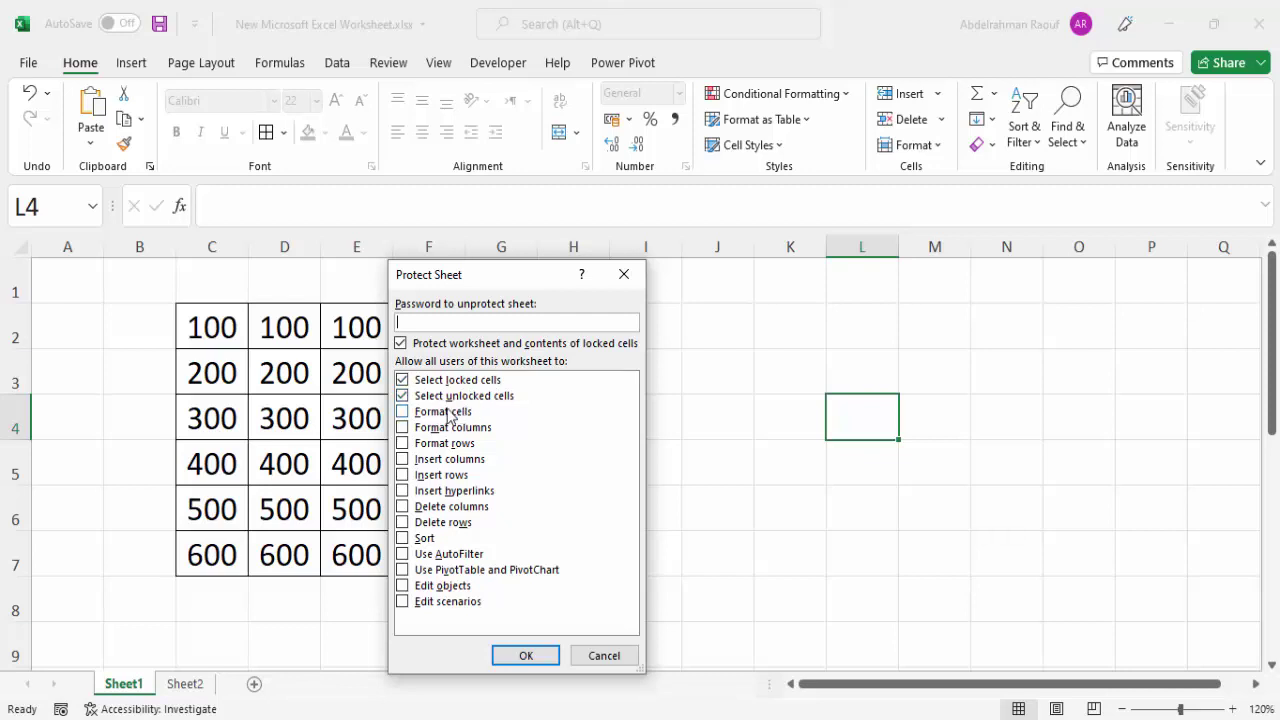
type("1")
key("Return")
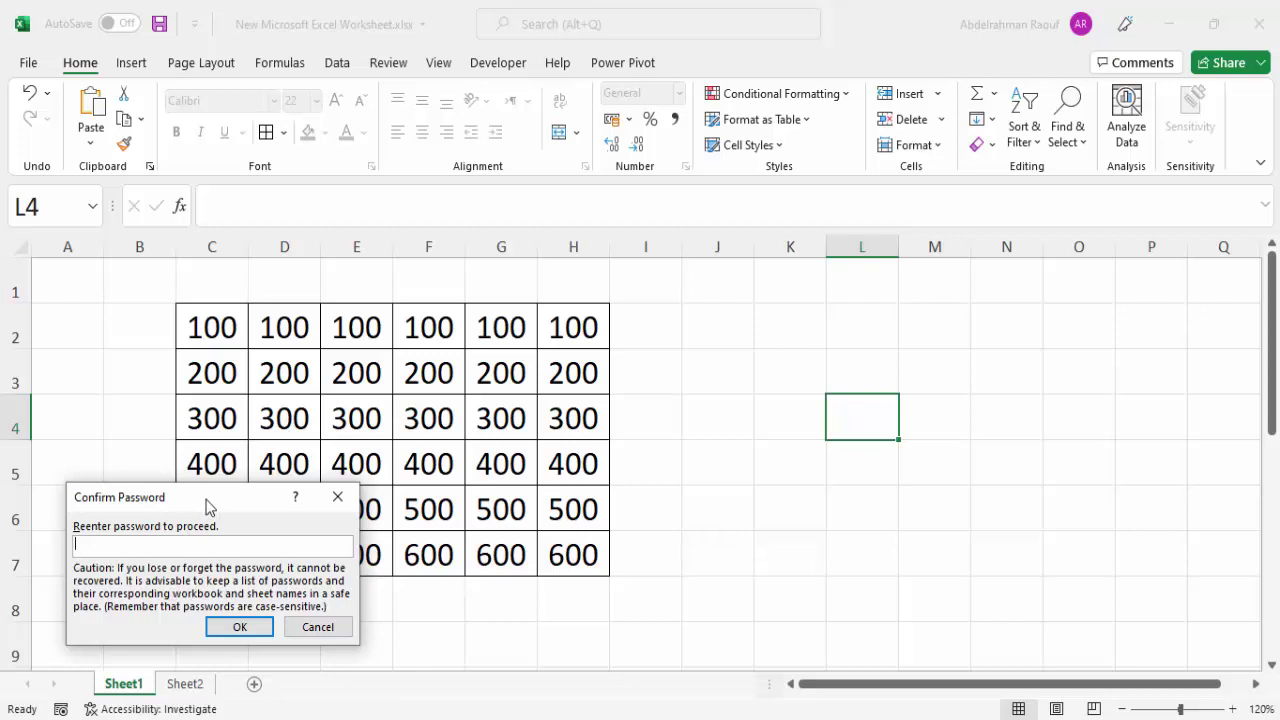
left_click_drag(209, 507, 273, 501)
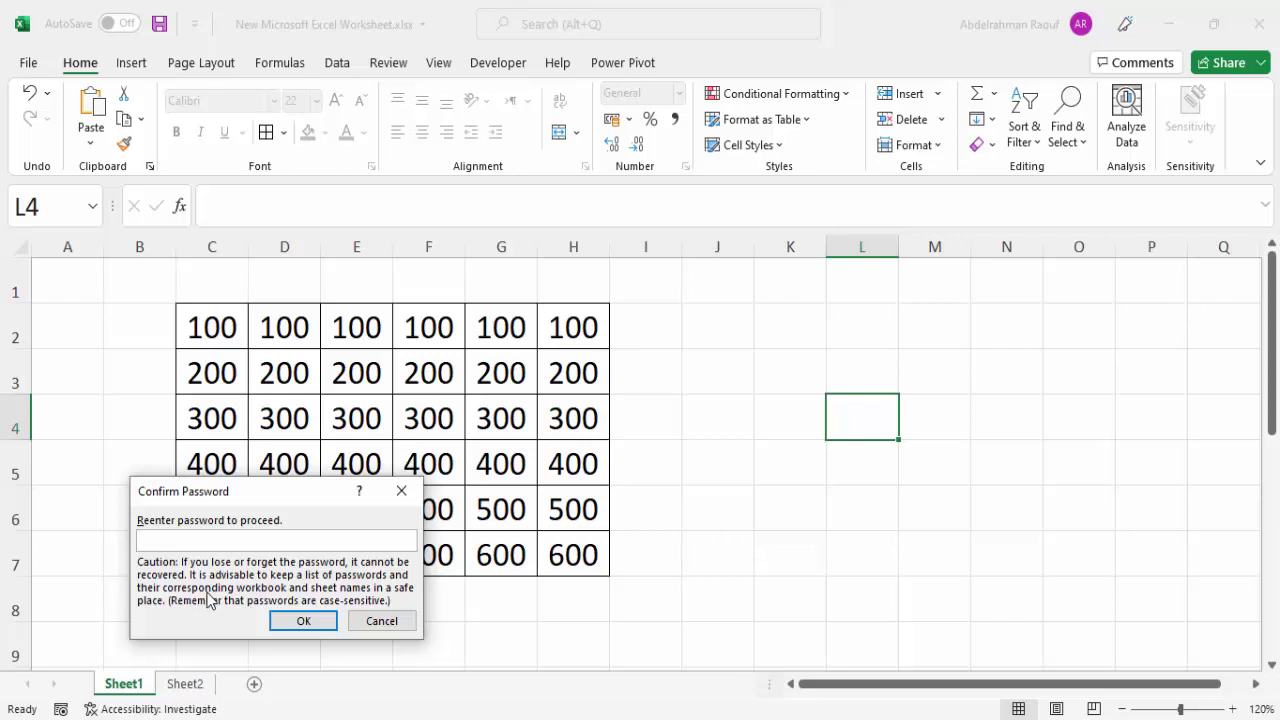
type("•1")
key("Return")
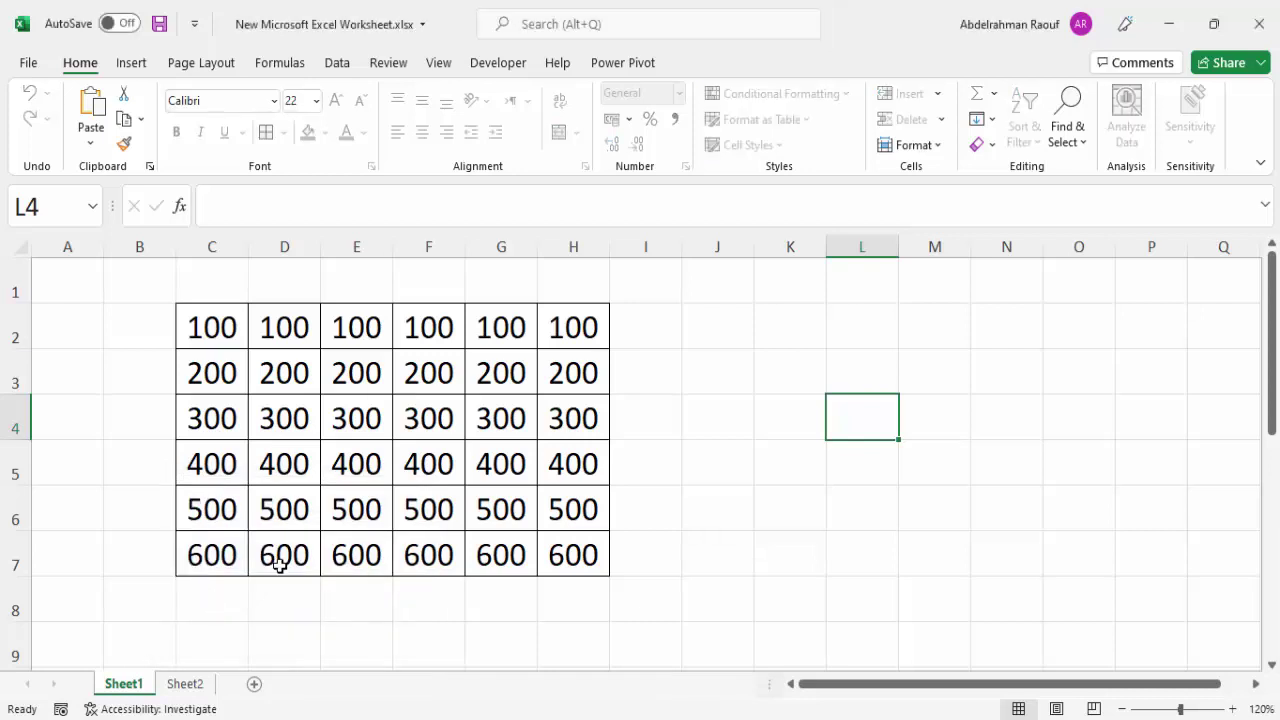
type("1")
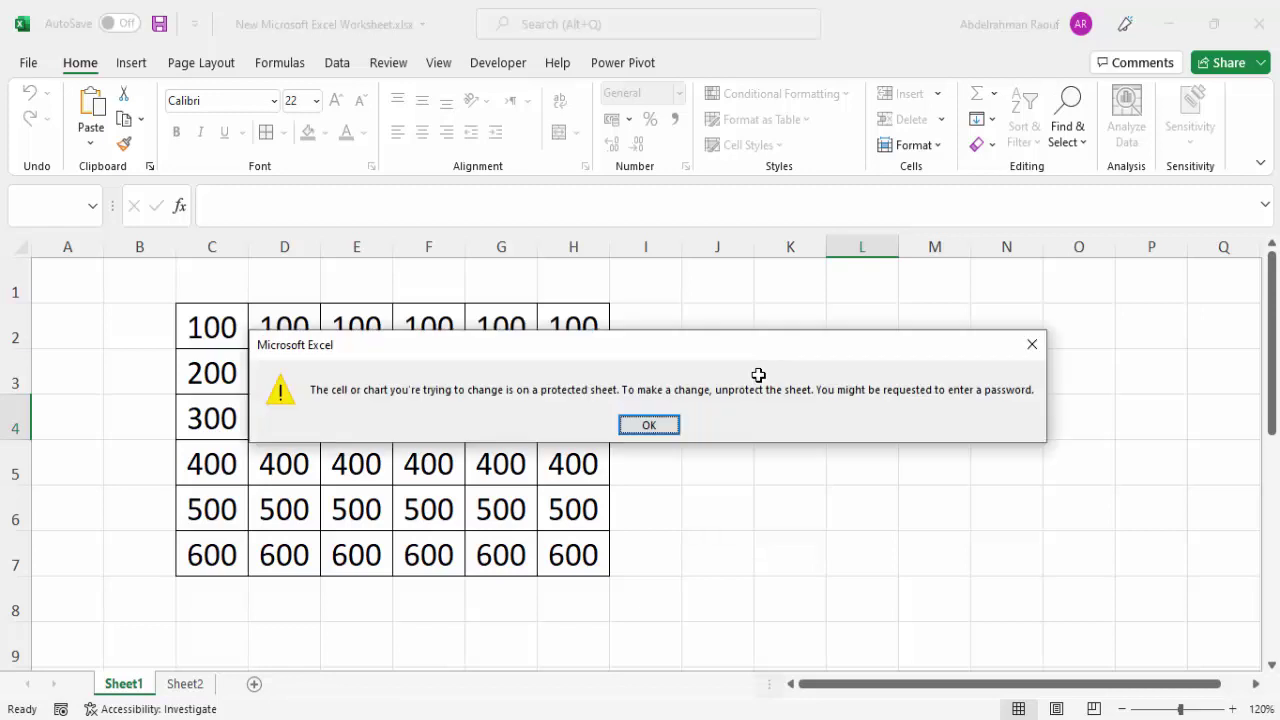
left_click(649, 425)
left_click(555, 328)
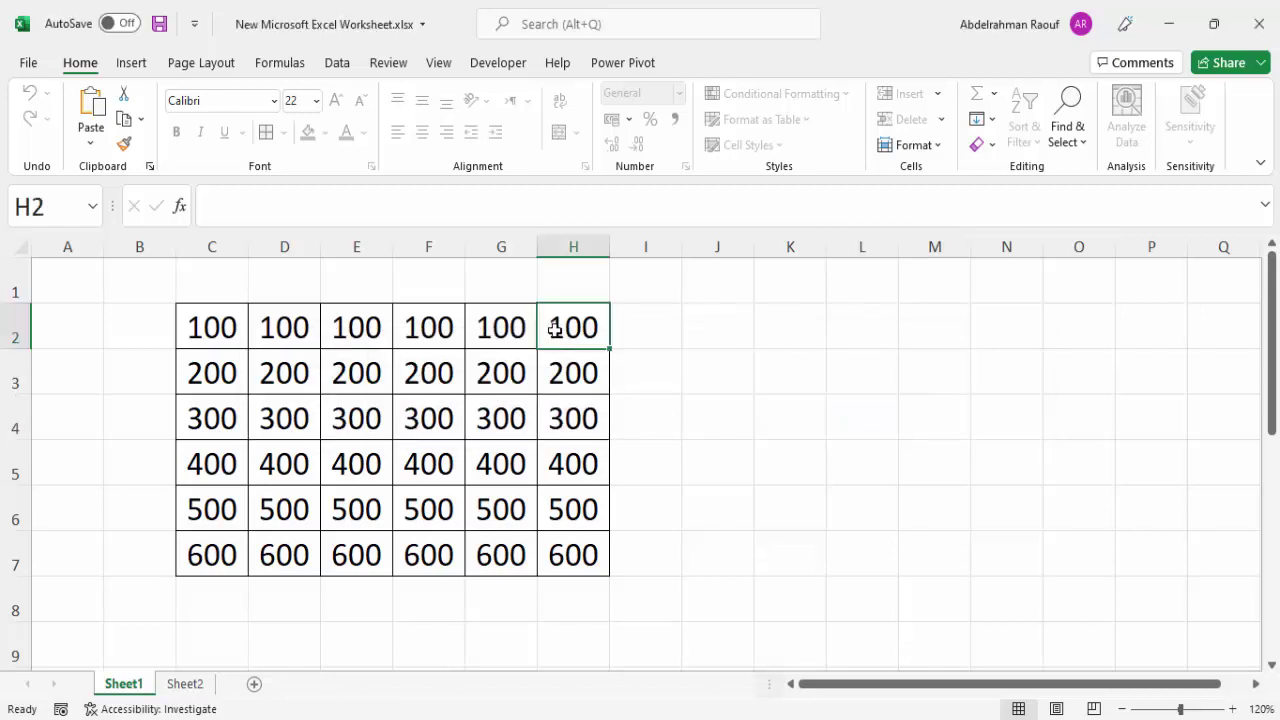
left_click(286, 517, "shift")
key("Home")
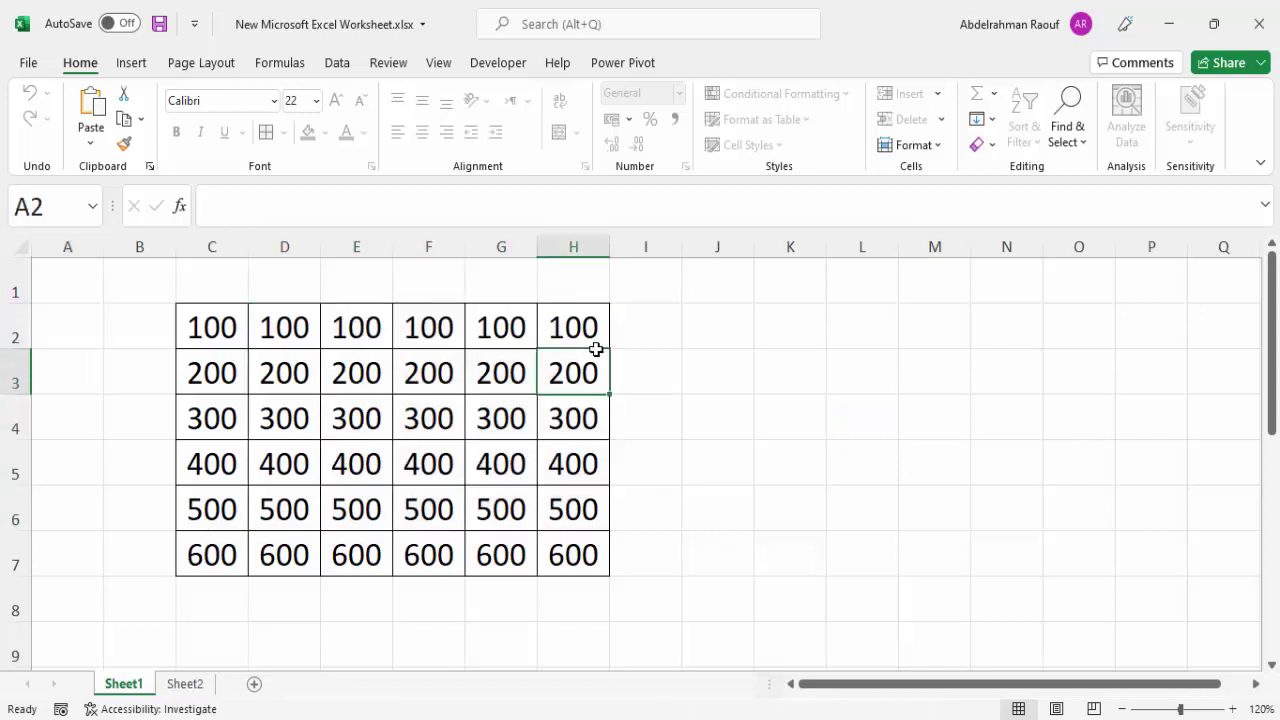
left_click_drag(596, 356, 397, 527)
key("Delete")
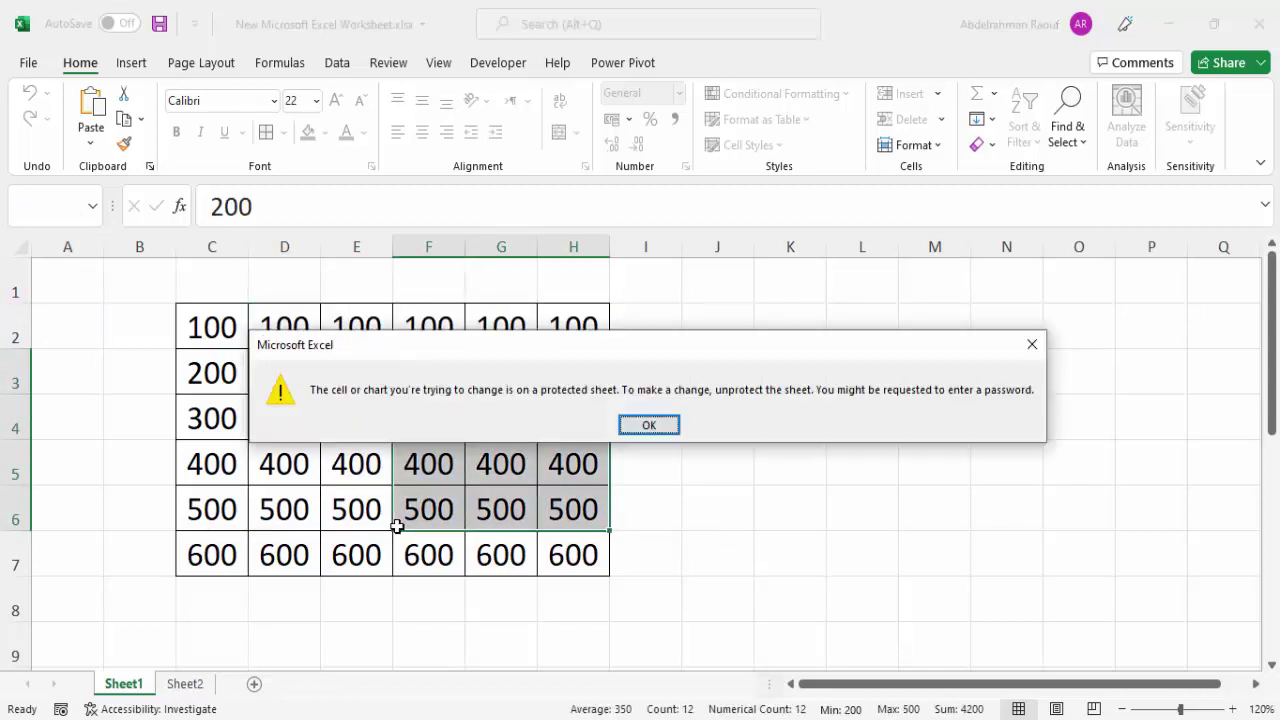
left_click(649, 425)
left_click(597, 320)
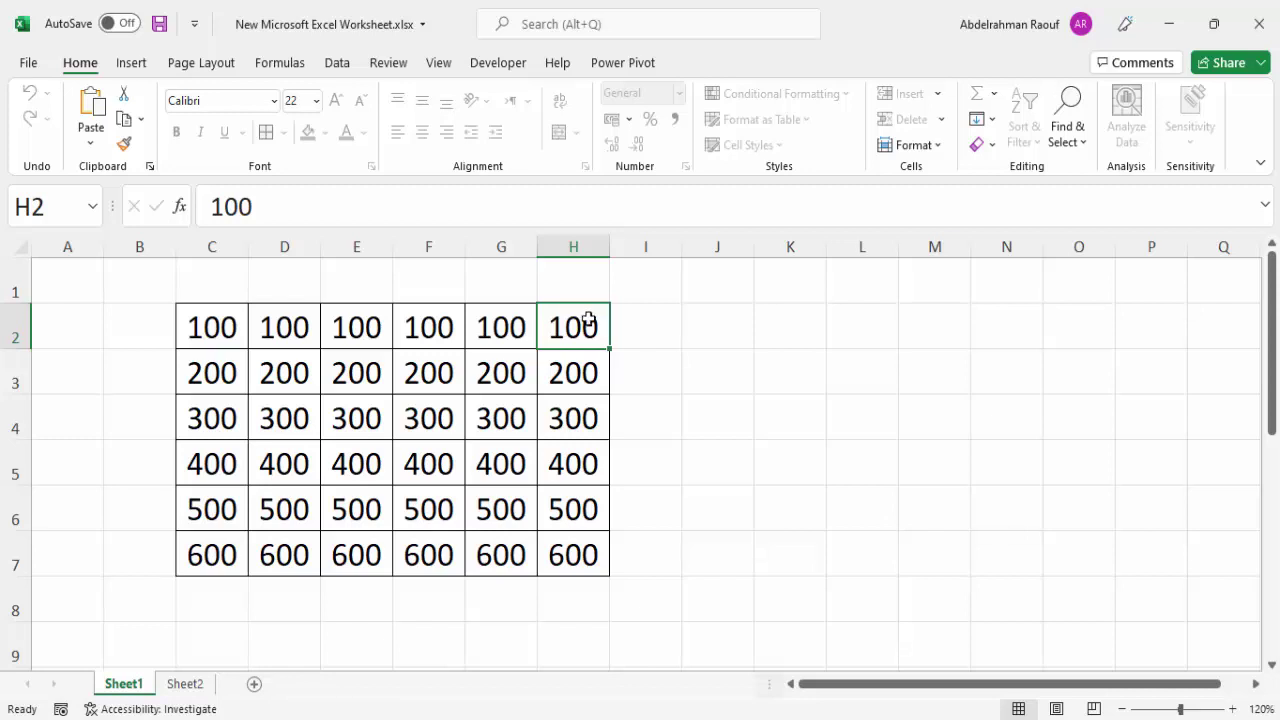
Copy all of Sheet1's cells and paste them into Sheet2.
left_click(22, 246)
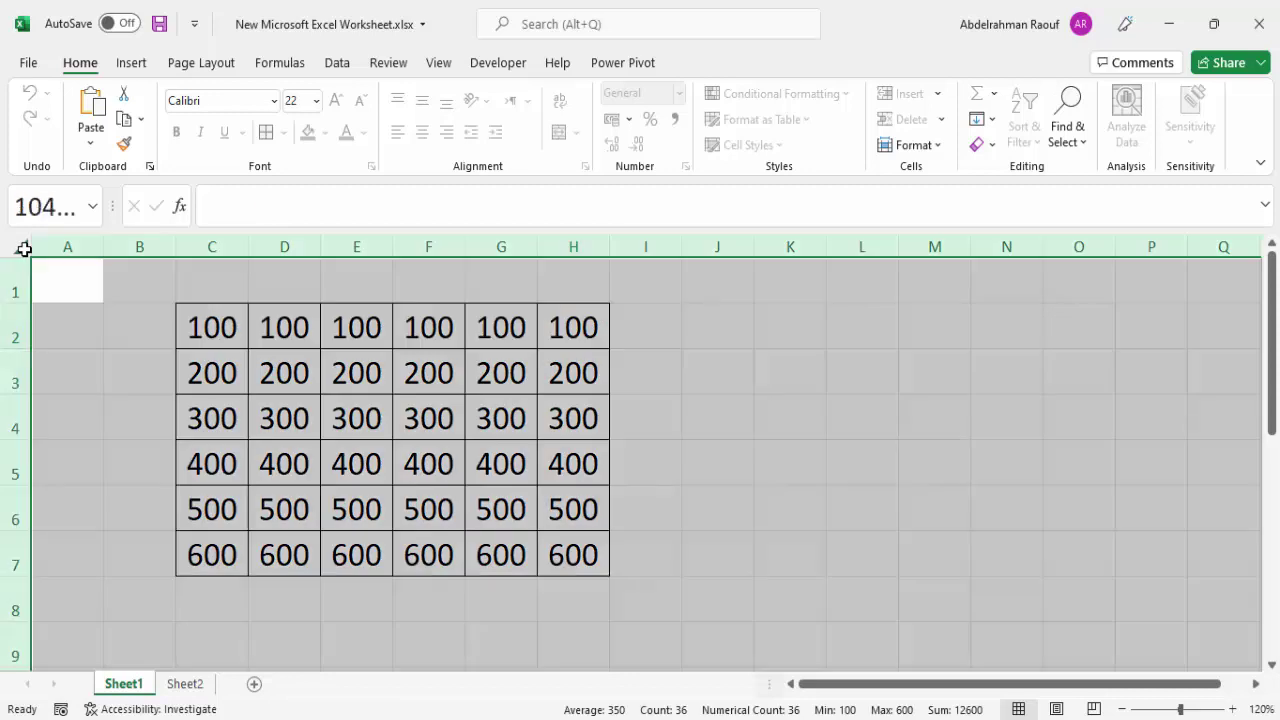
right_click(173, 310)
left_click(225, 352)
left_click(198, 686)
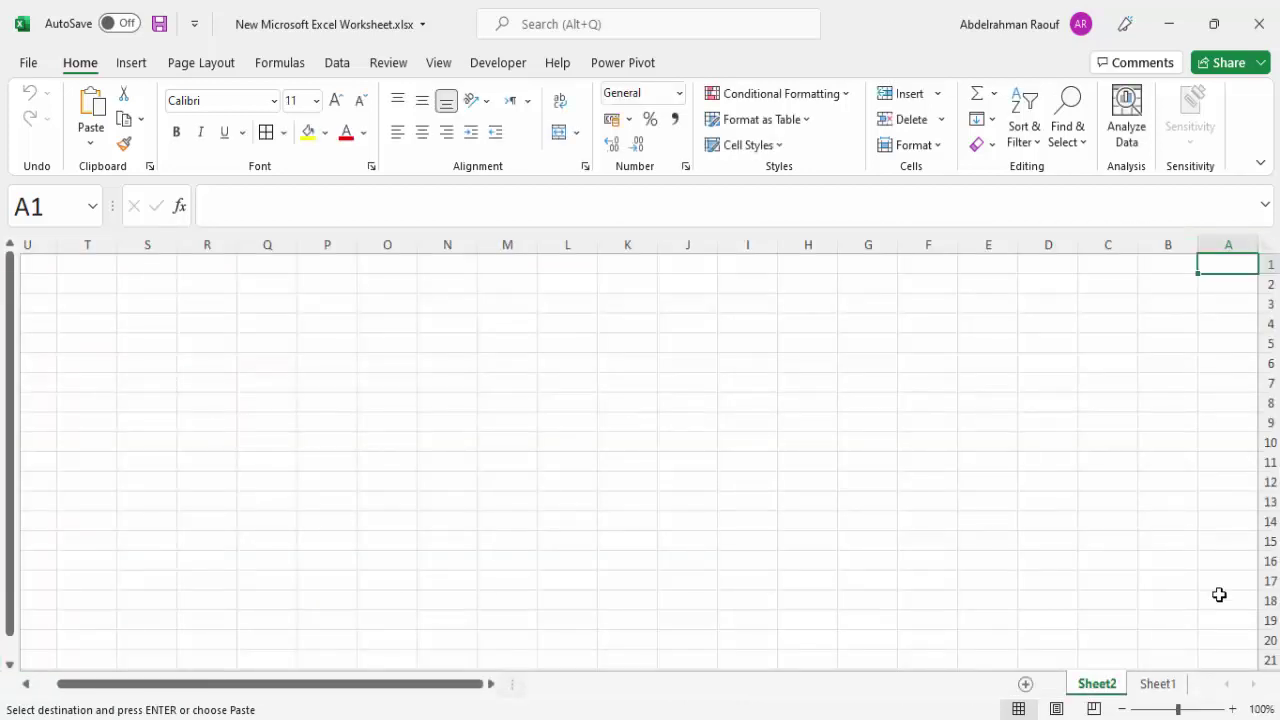
left_click(1263, 247)
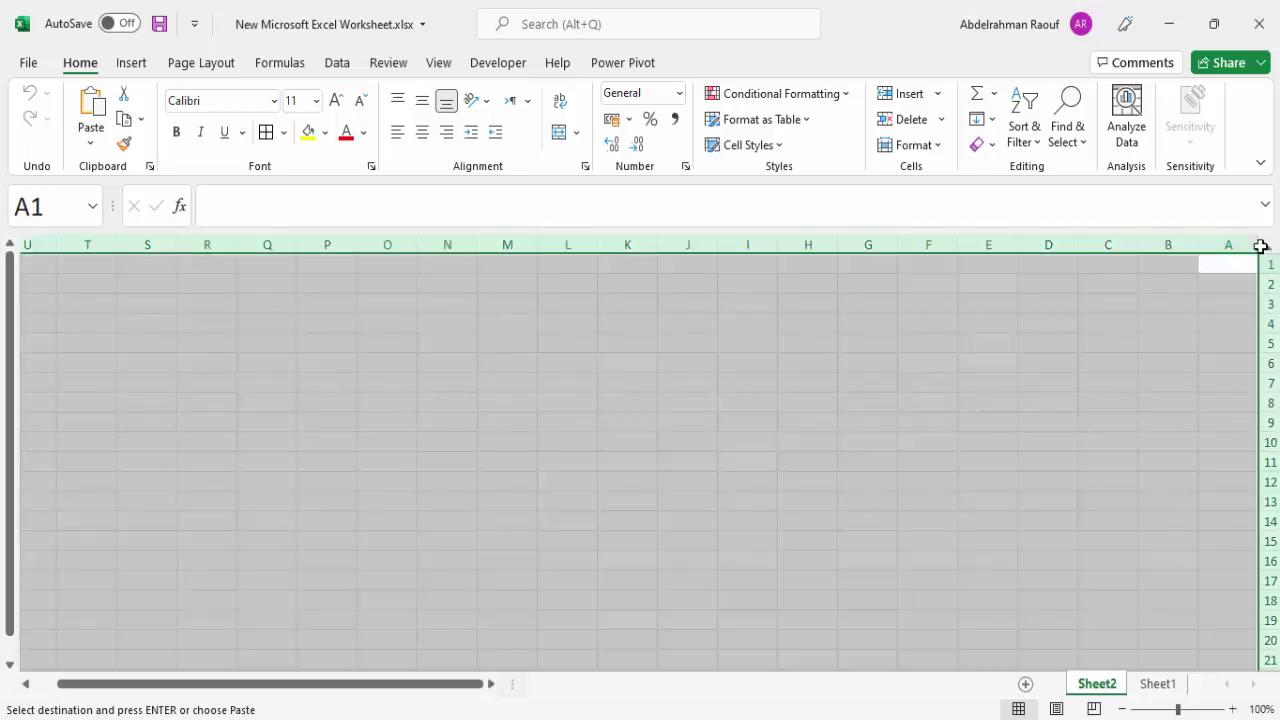
key("ctrl+v")
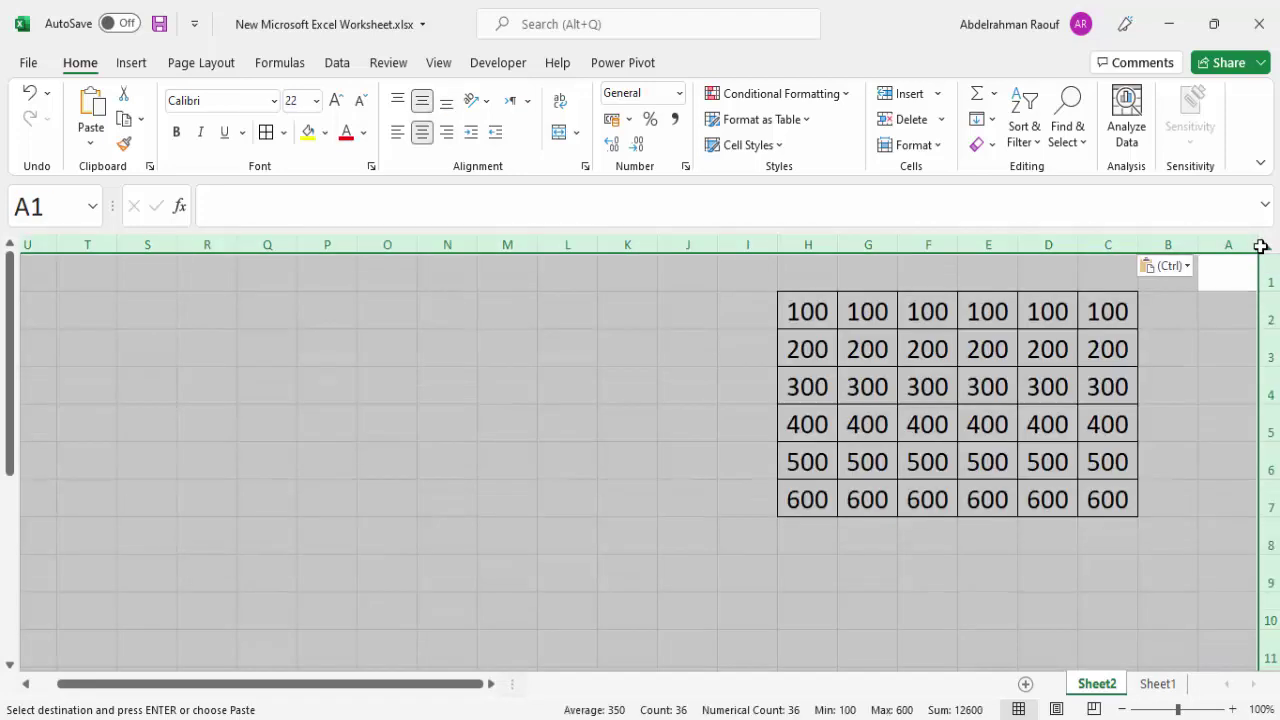
left_click(654, 434)
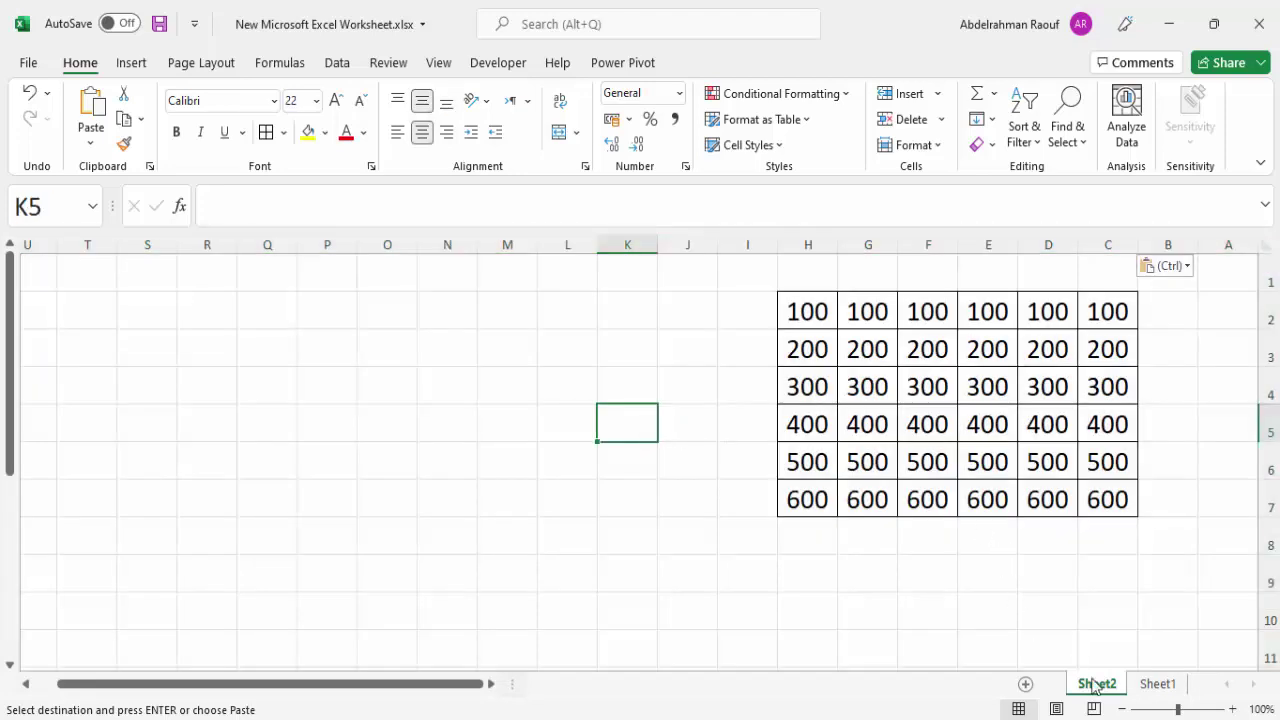
left_click(1156, 683)
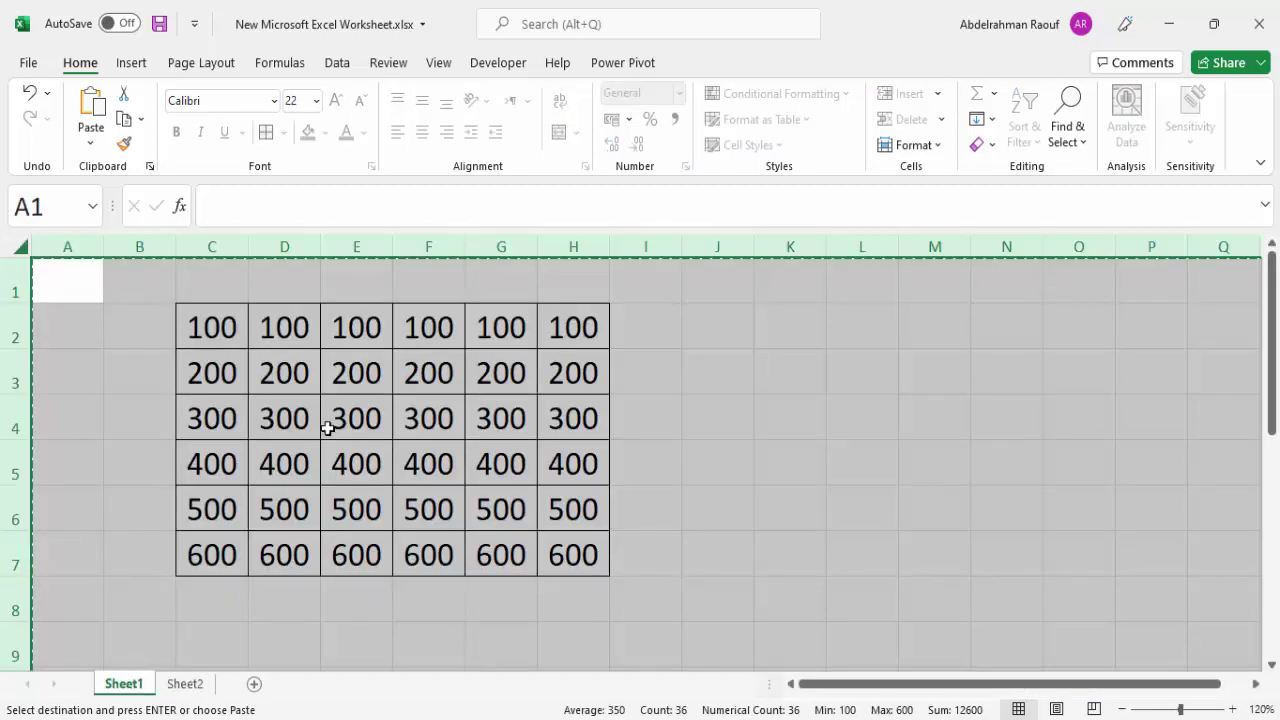
left_click(441, 410)
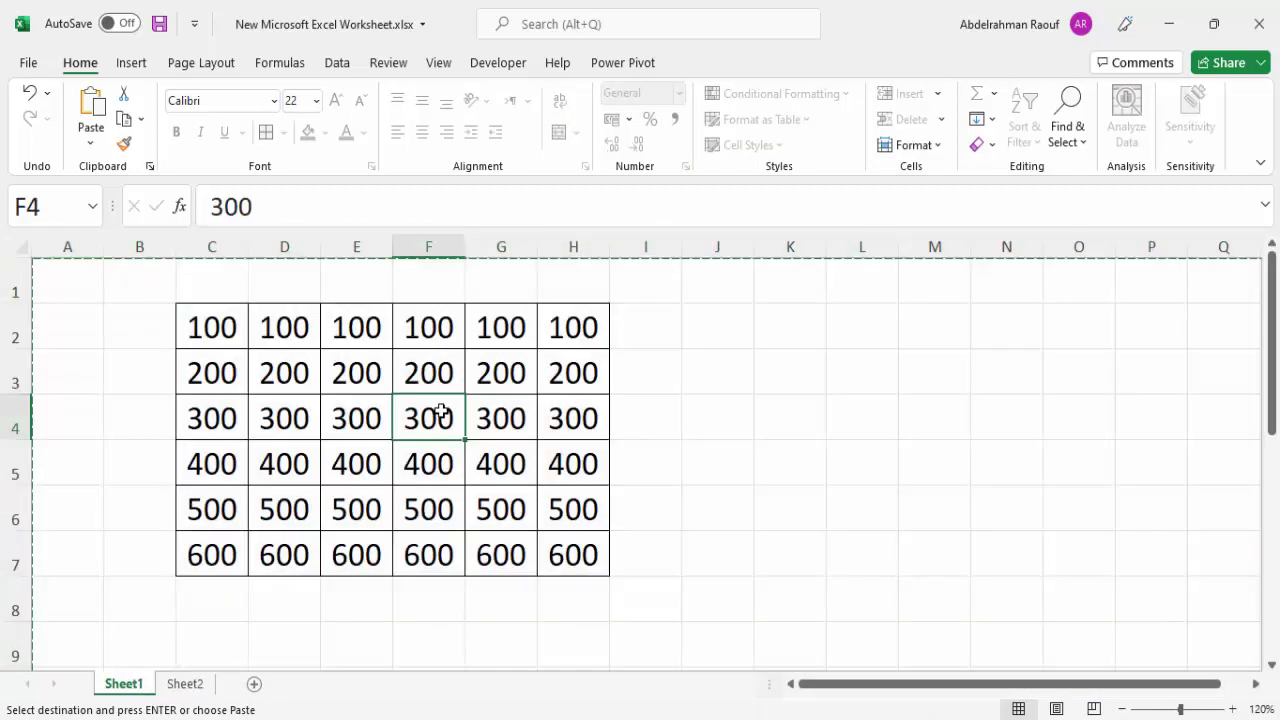
On Sheet2, enter test text 'yh' in K5 and then delete it.
left_click(187, 684)
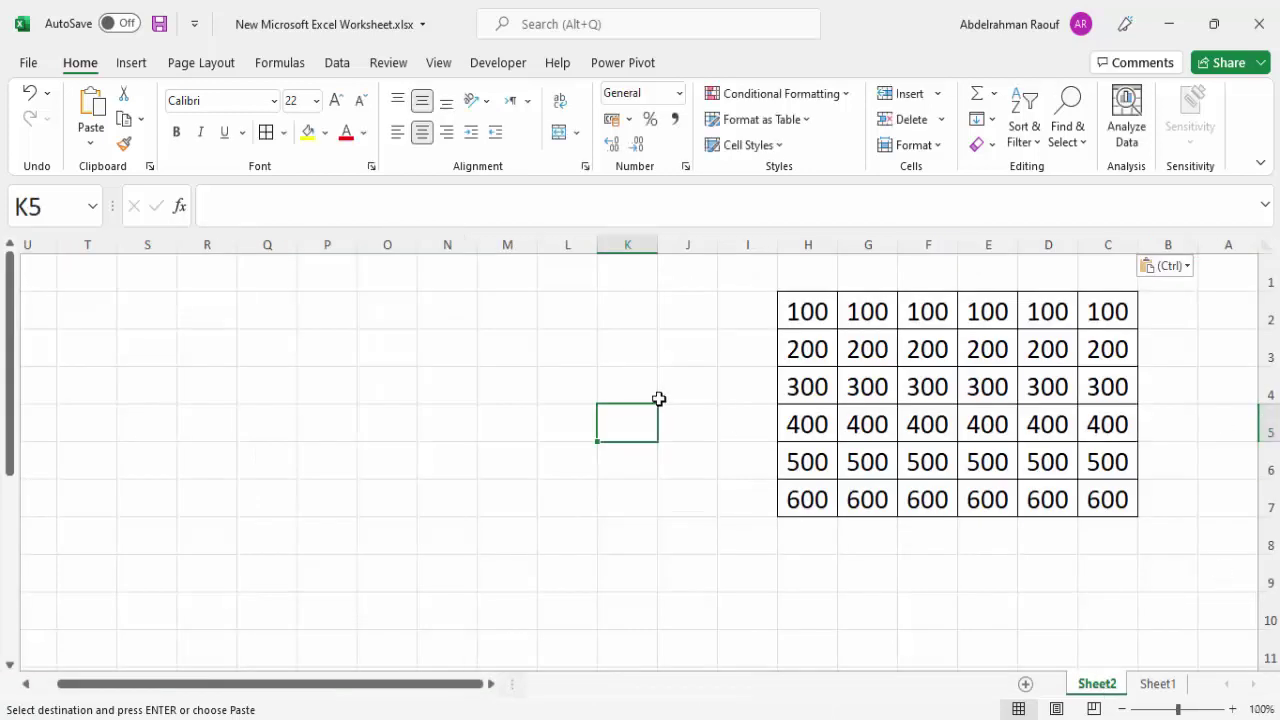
type("yh")
key("Return")
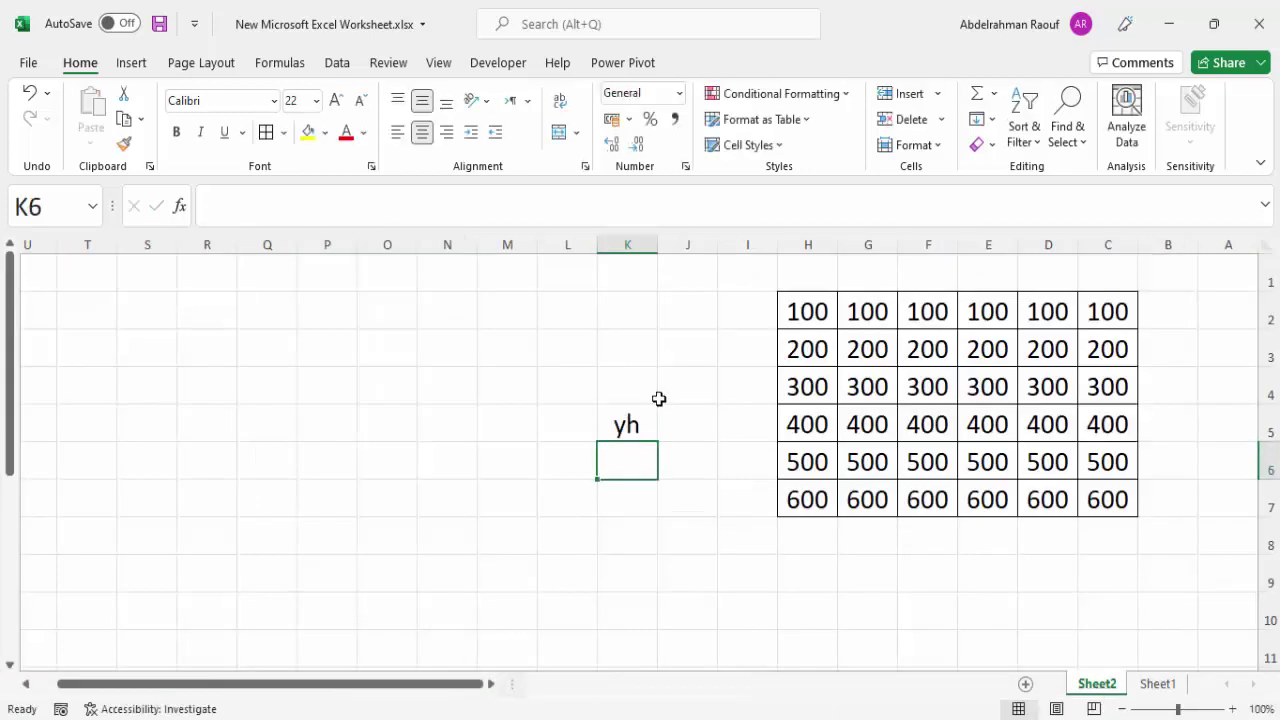
key("Up")
key("Delete")
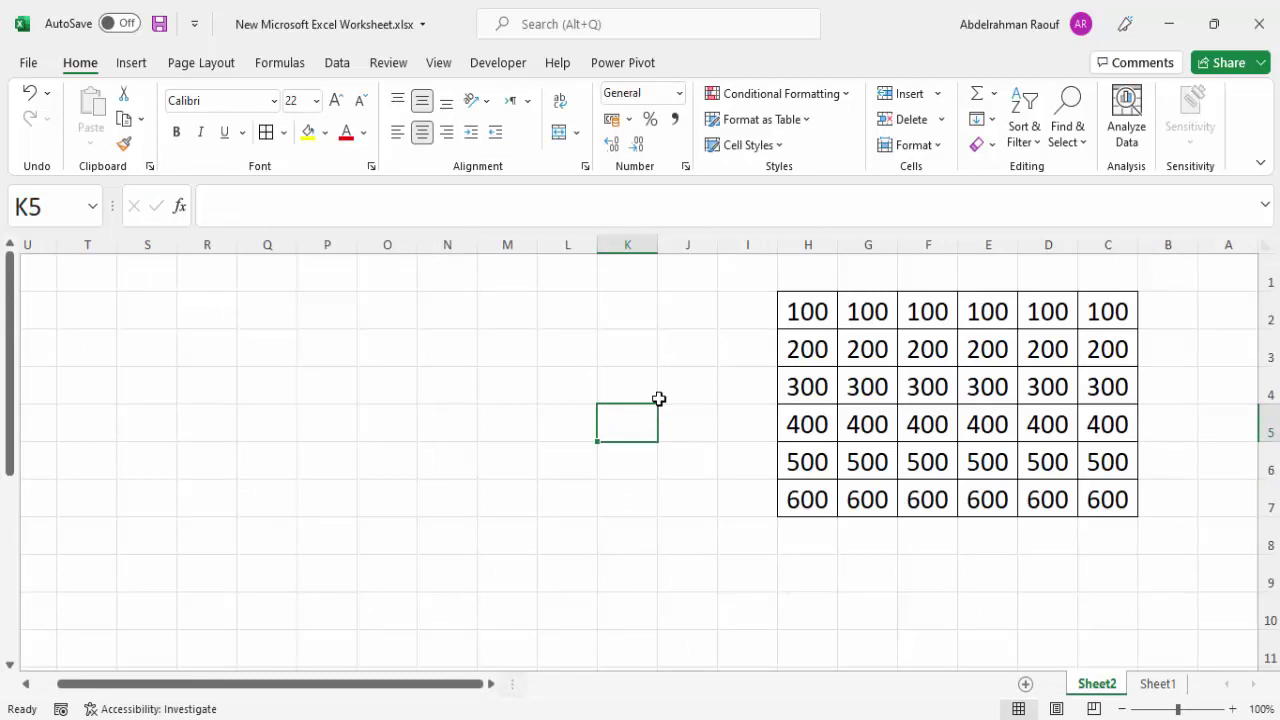
Try editing J4 on protected Sheet1 and dismiss the protection warning.
left_click(1156, 684)
double_click(717, 437)
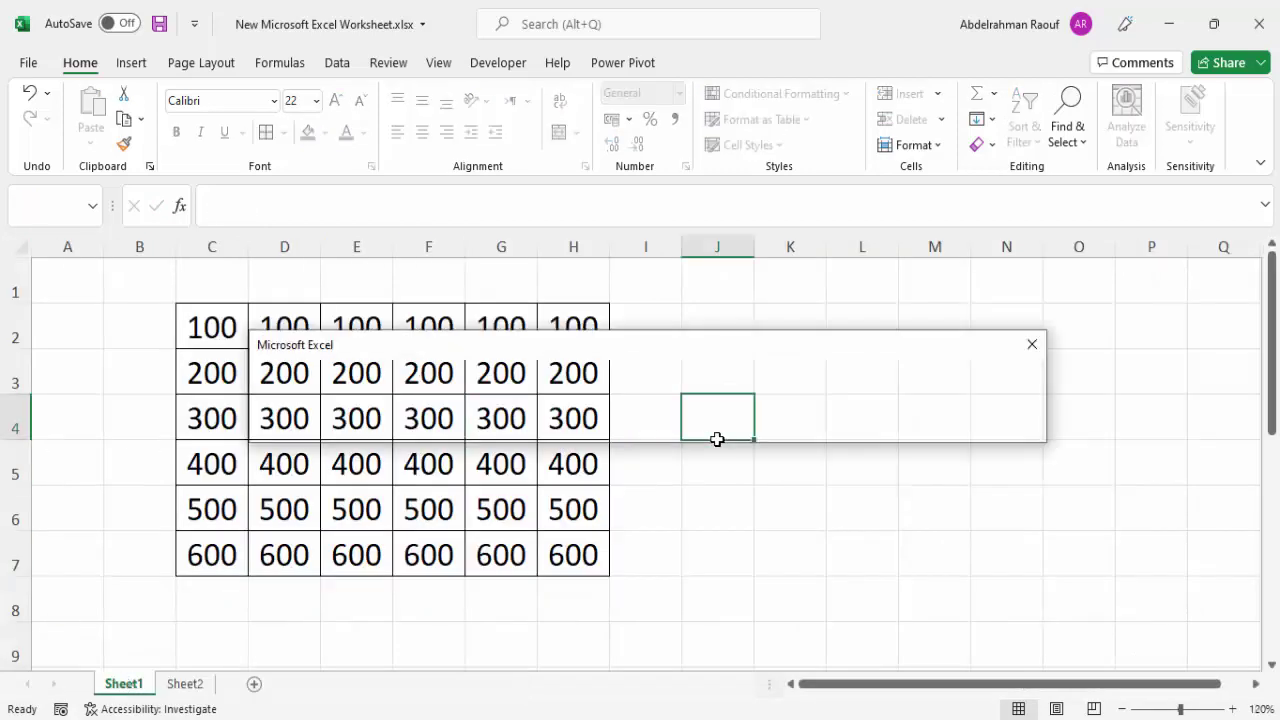
left_click(652, 425)
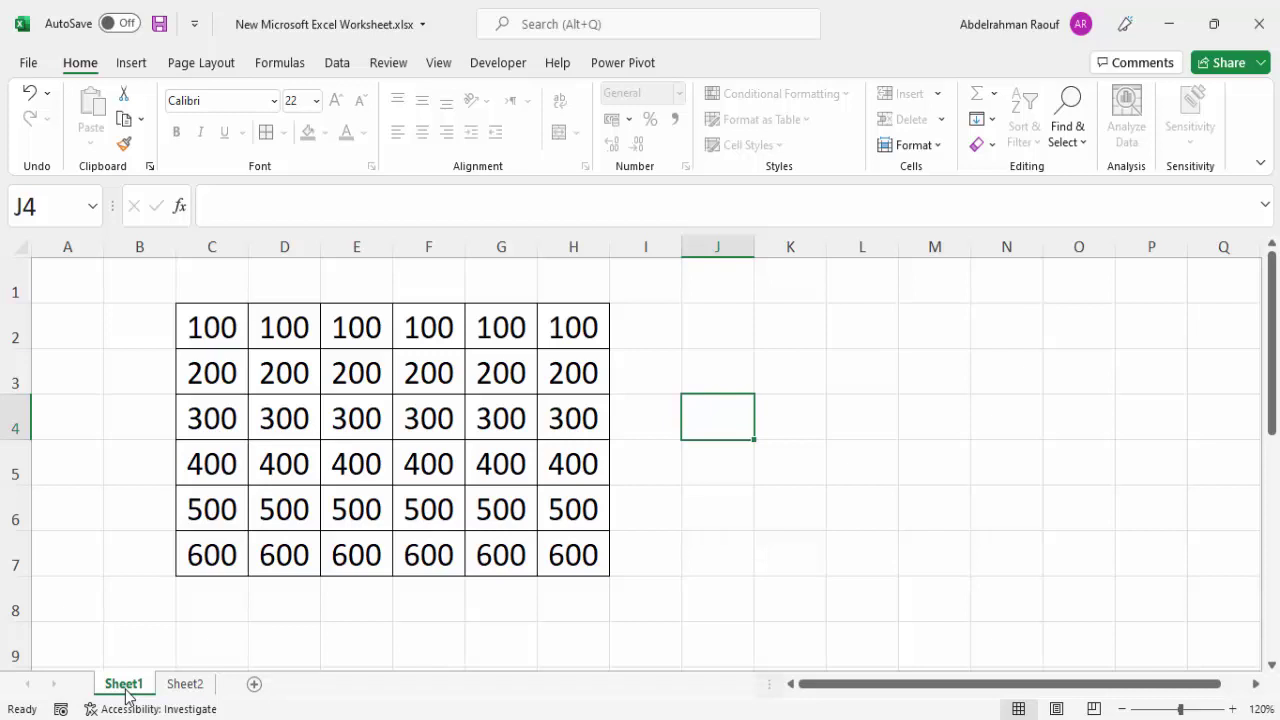
Unprotect Sheet1 by entering its protection password.
right_click(127, 694)
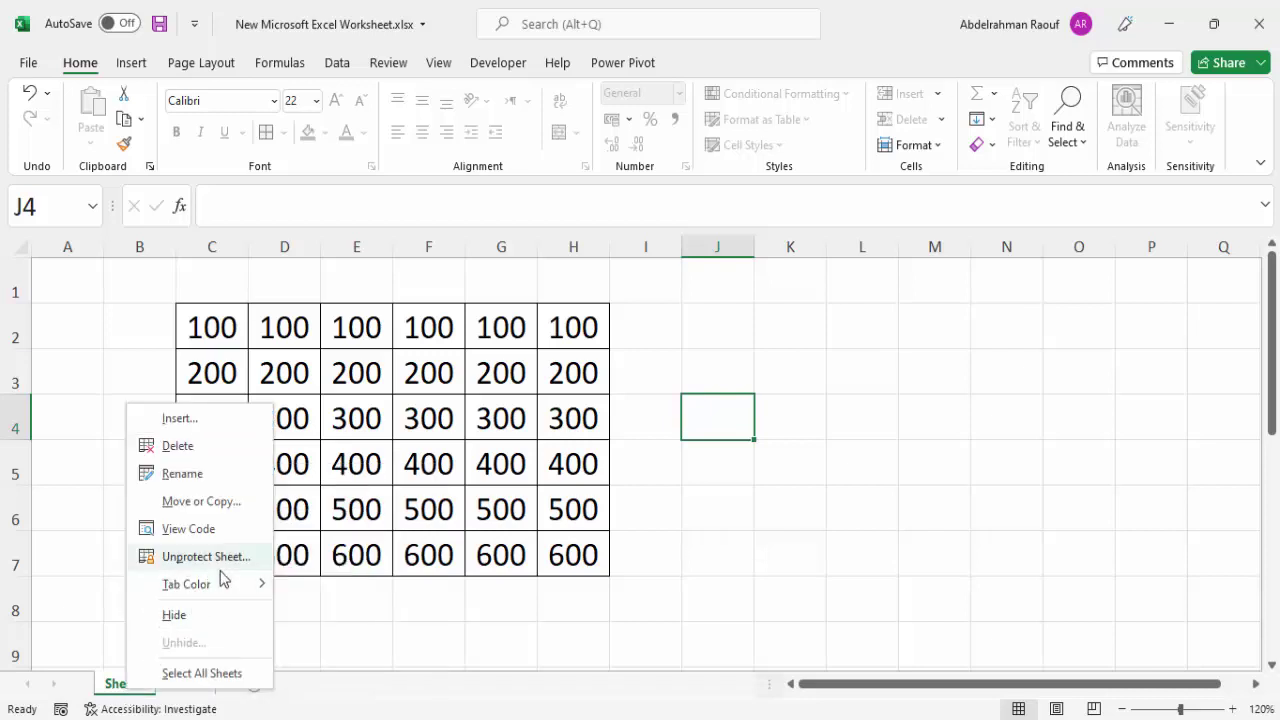
left_click(208, 558)
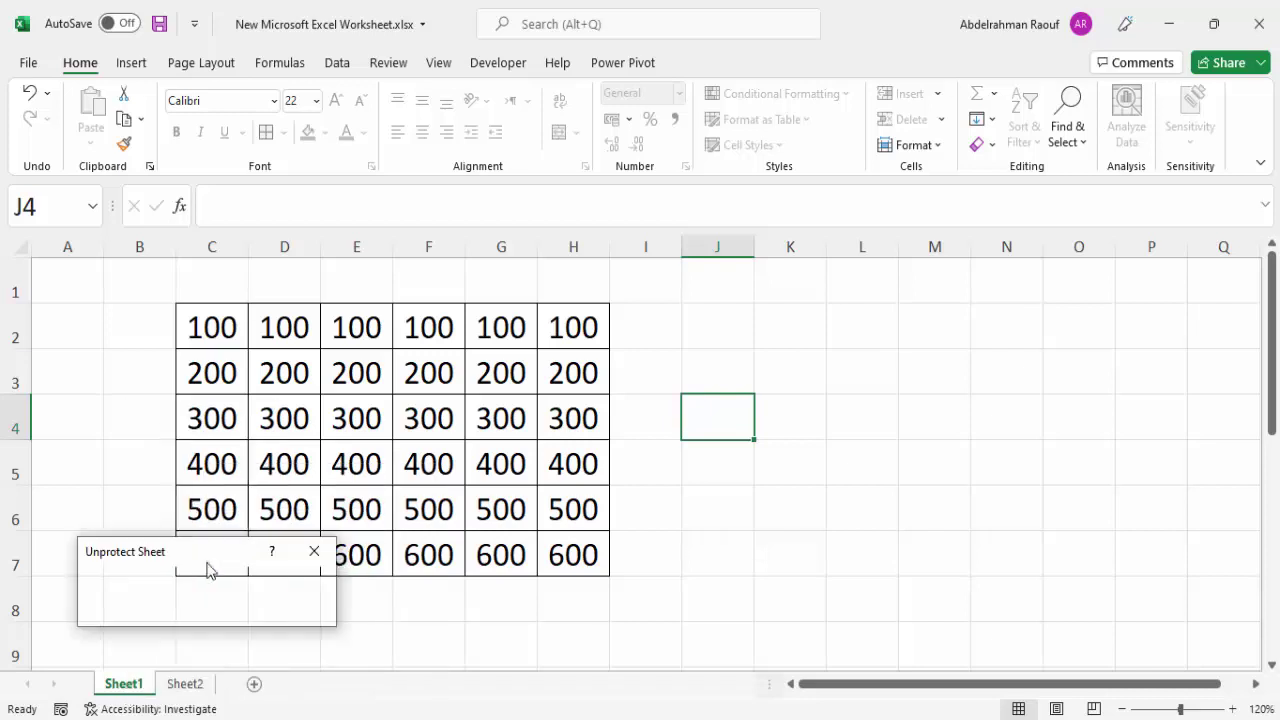
left_click_drag(177, 548, 369, 429)
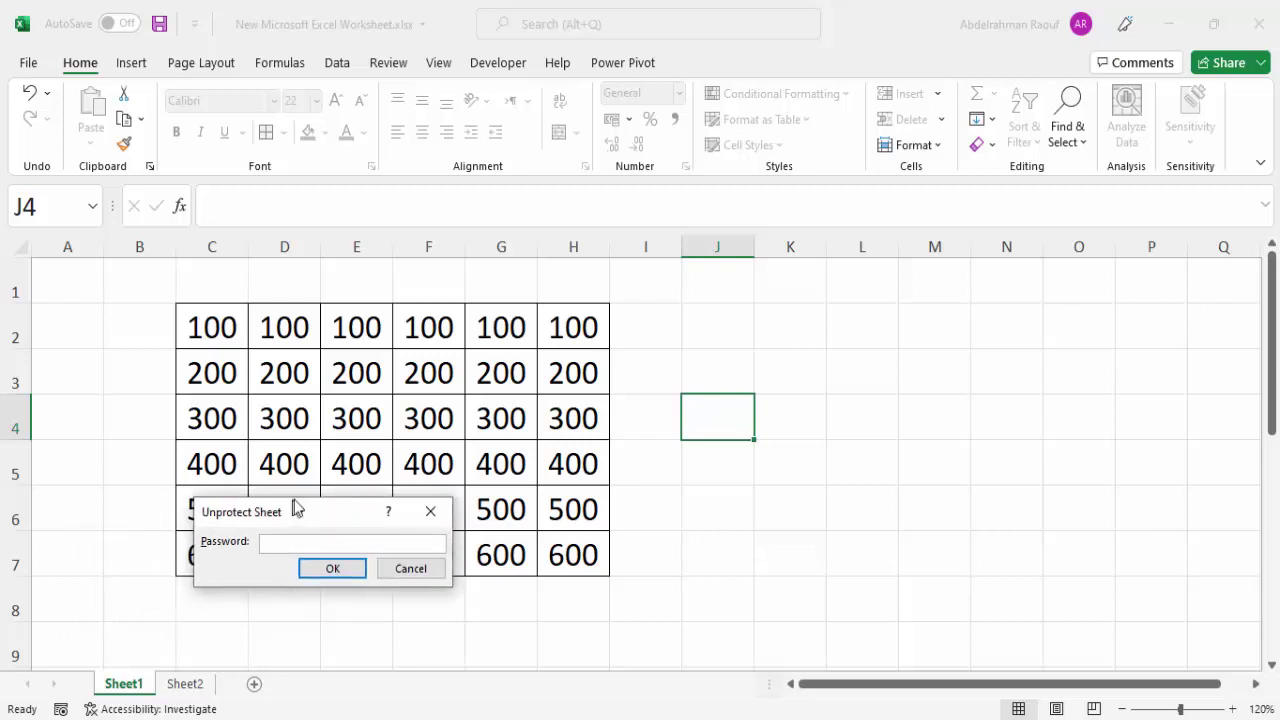
type("1")
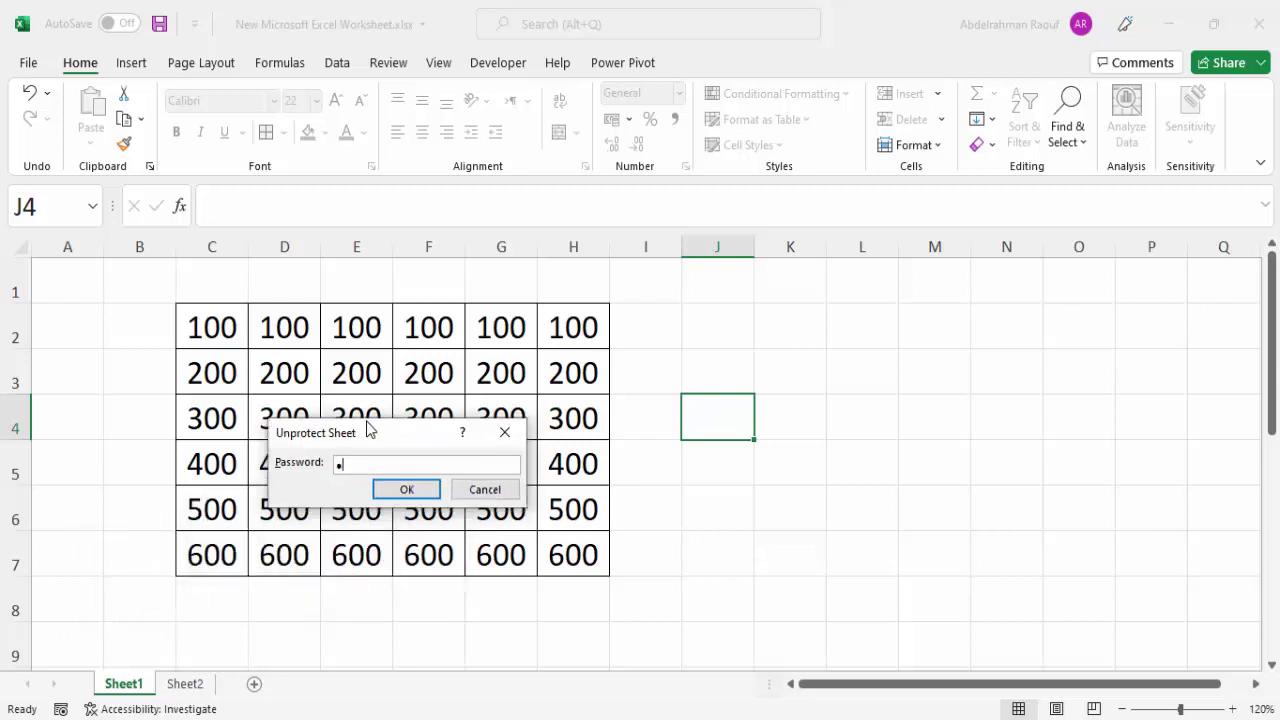
key("Return")
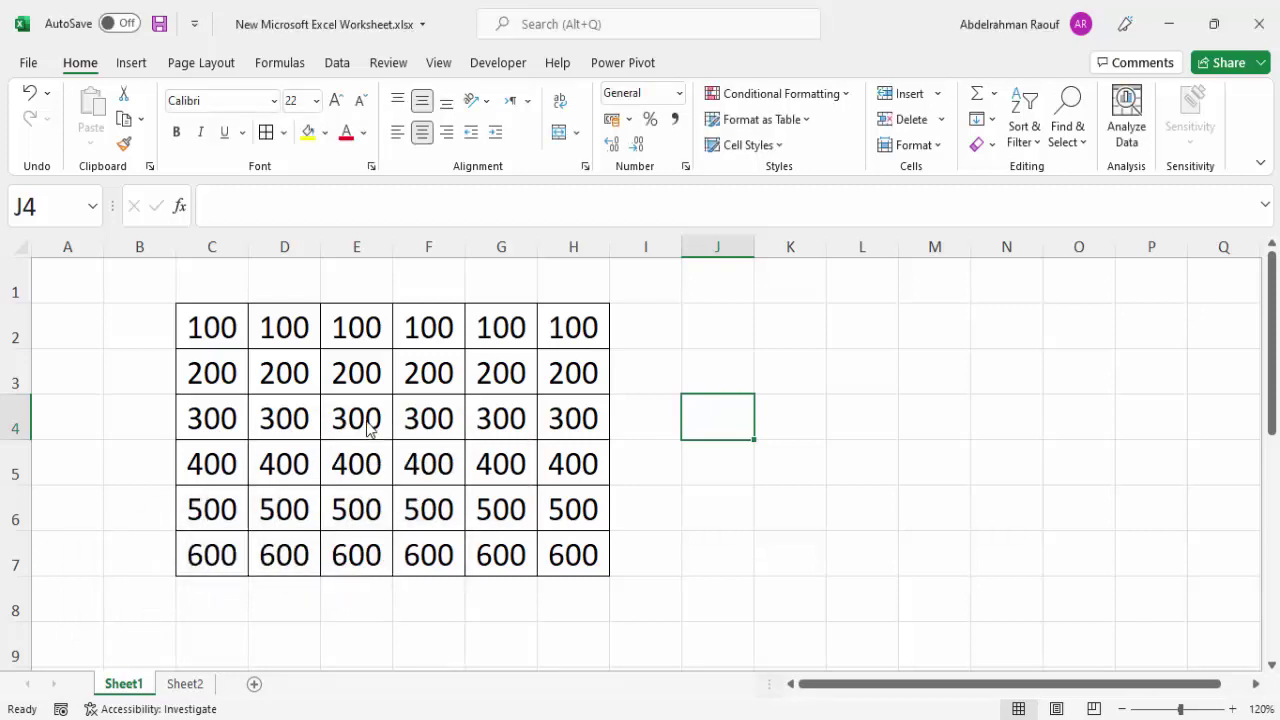
Type the test word 'rhy' in J4, then clear it.
type("rhy")
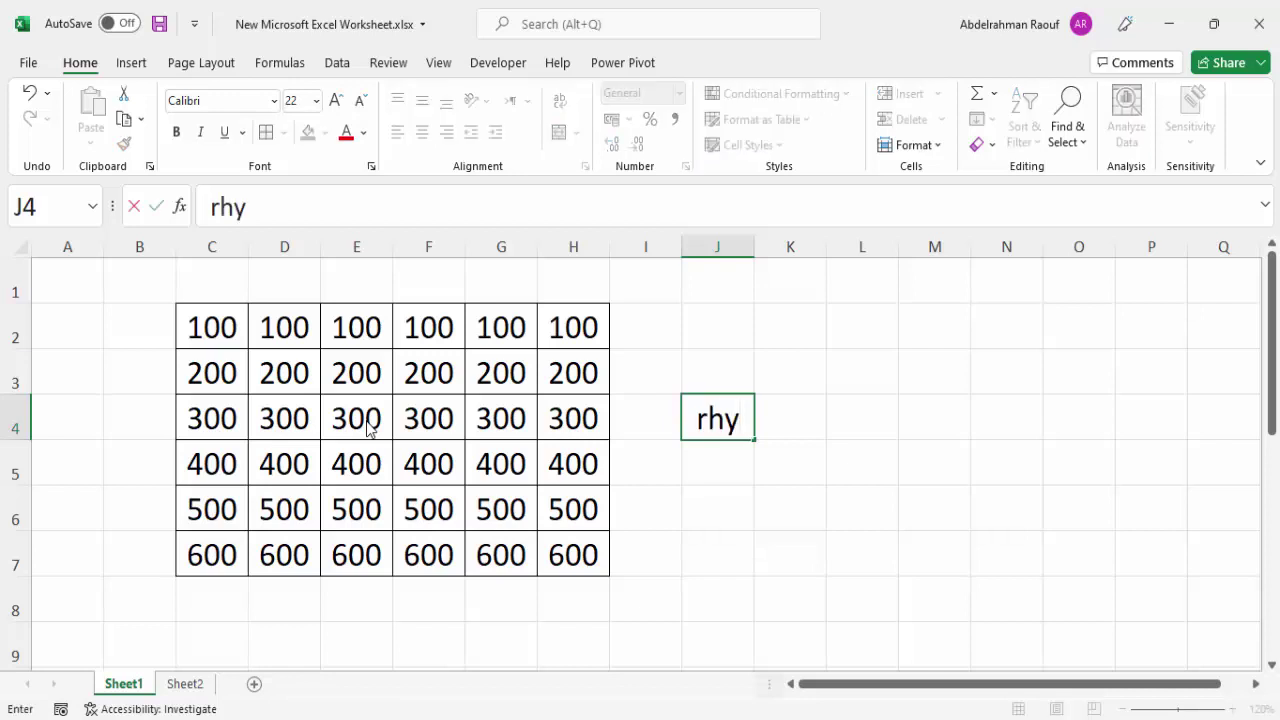
key("Return")
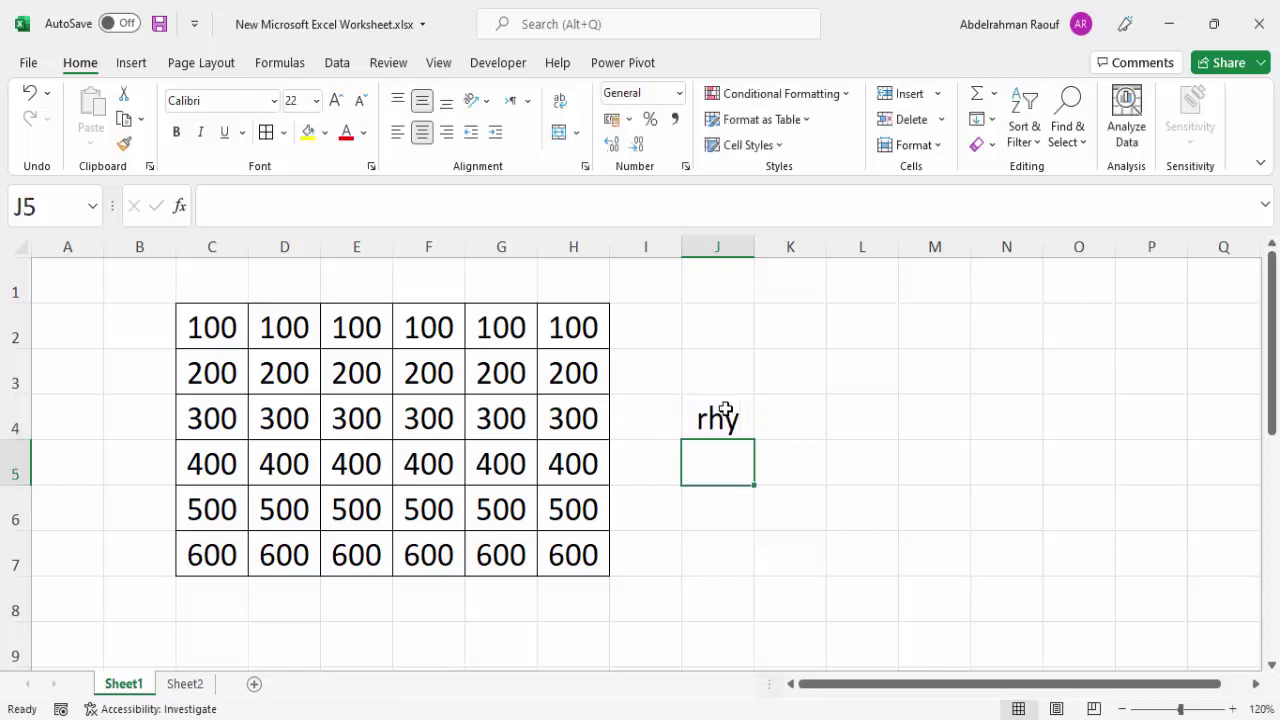
left_click(725, 409)
key("Delete")
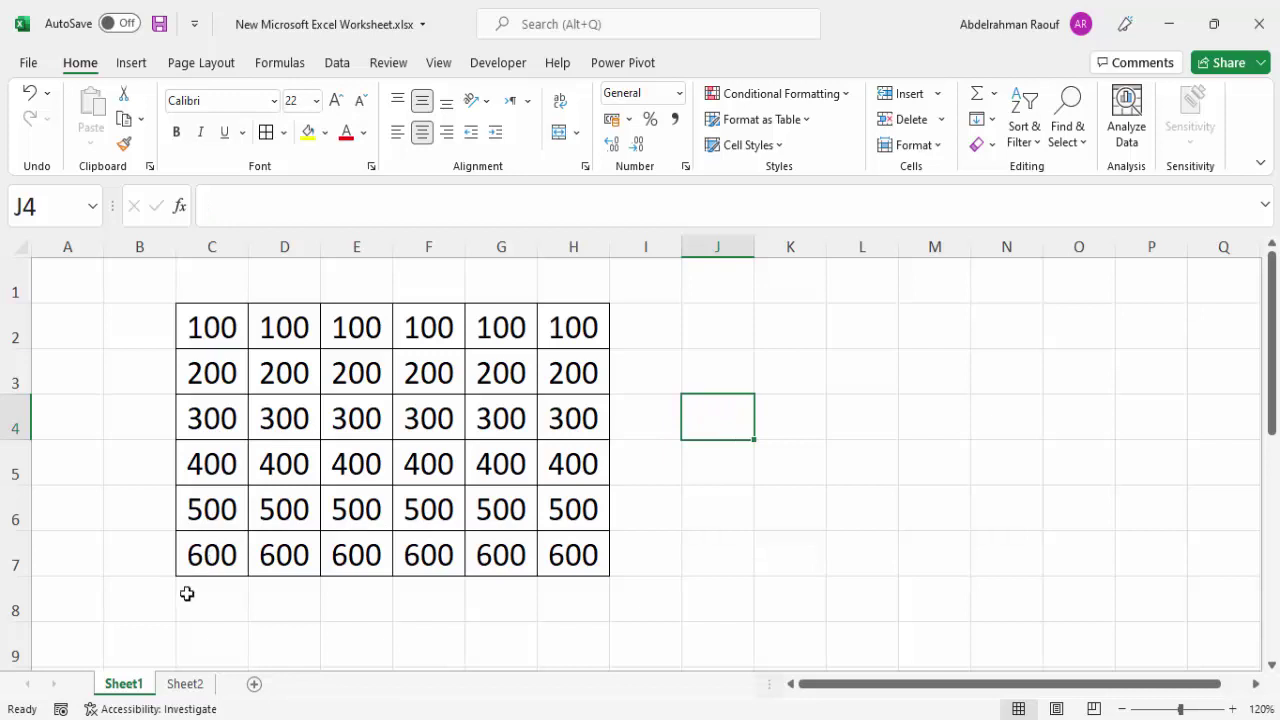
Password-protect Sheet1 with both Select locked cells and Select unlocked cells turned off.
right_click(136, 688)
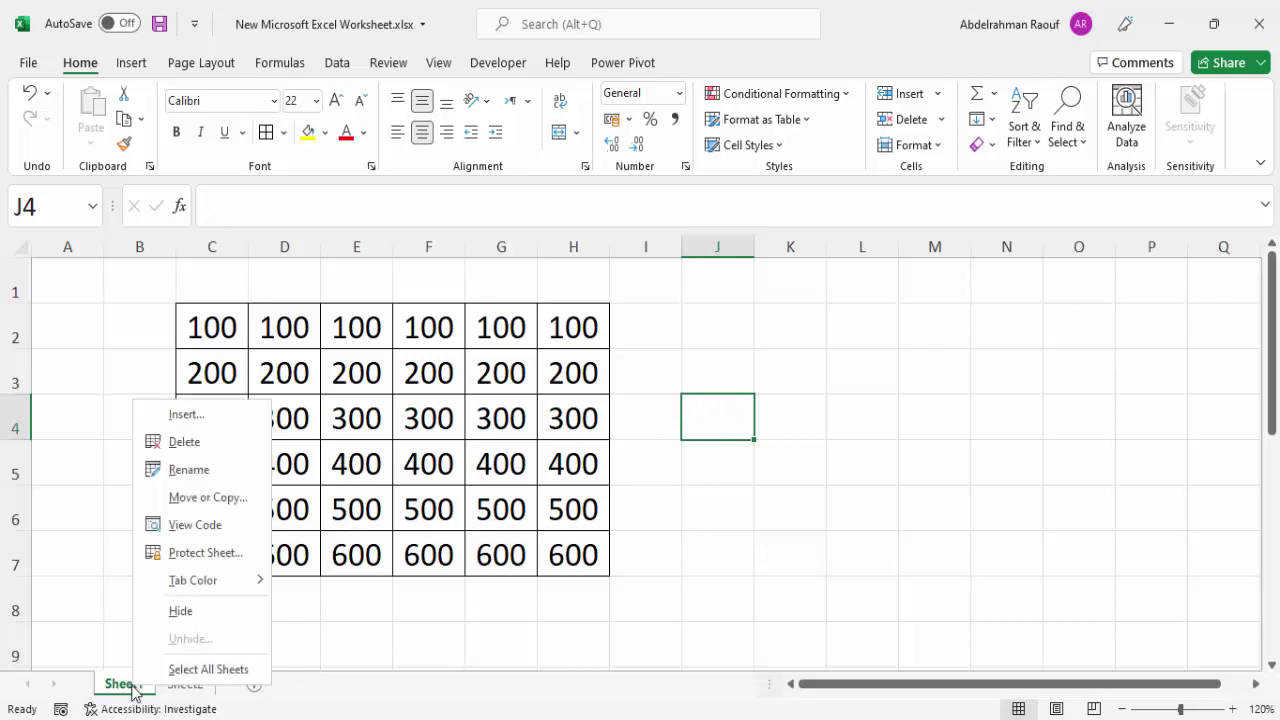
left_click(205, 553)
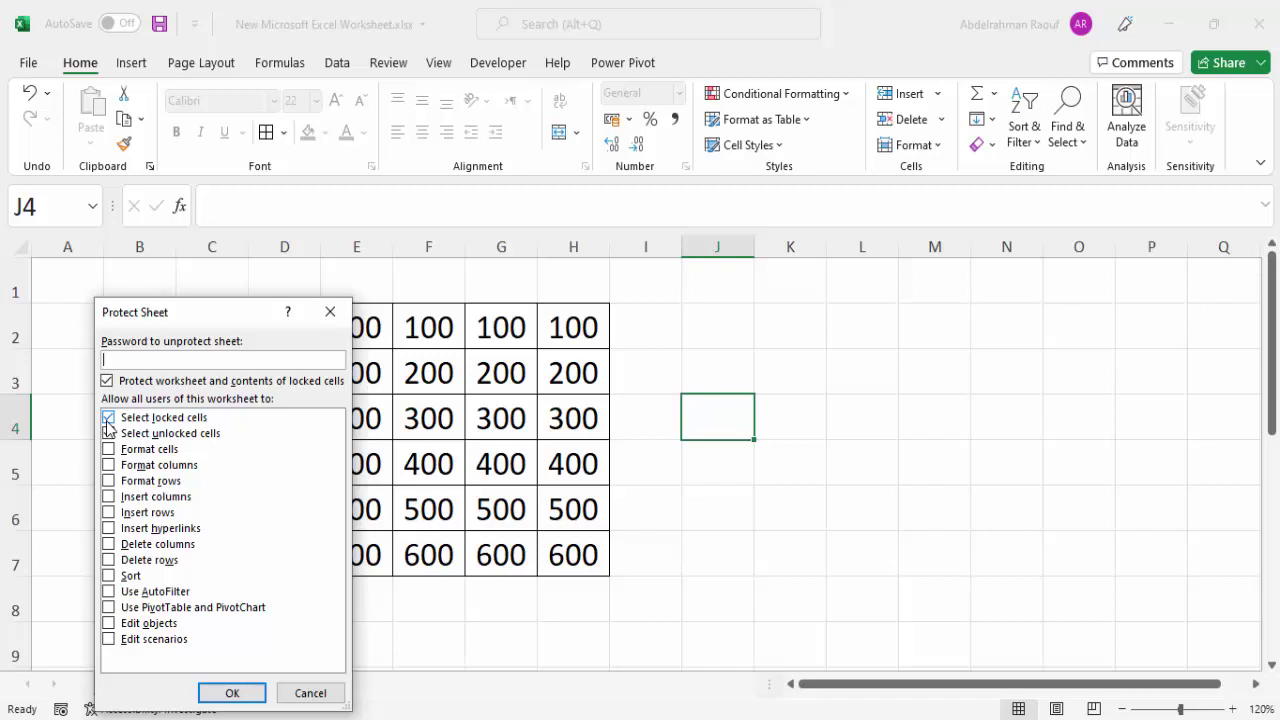
left_click(108, 418)
left_click(108, 434)
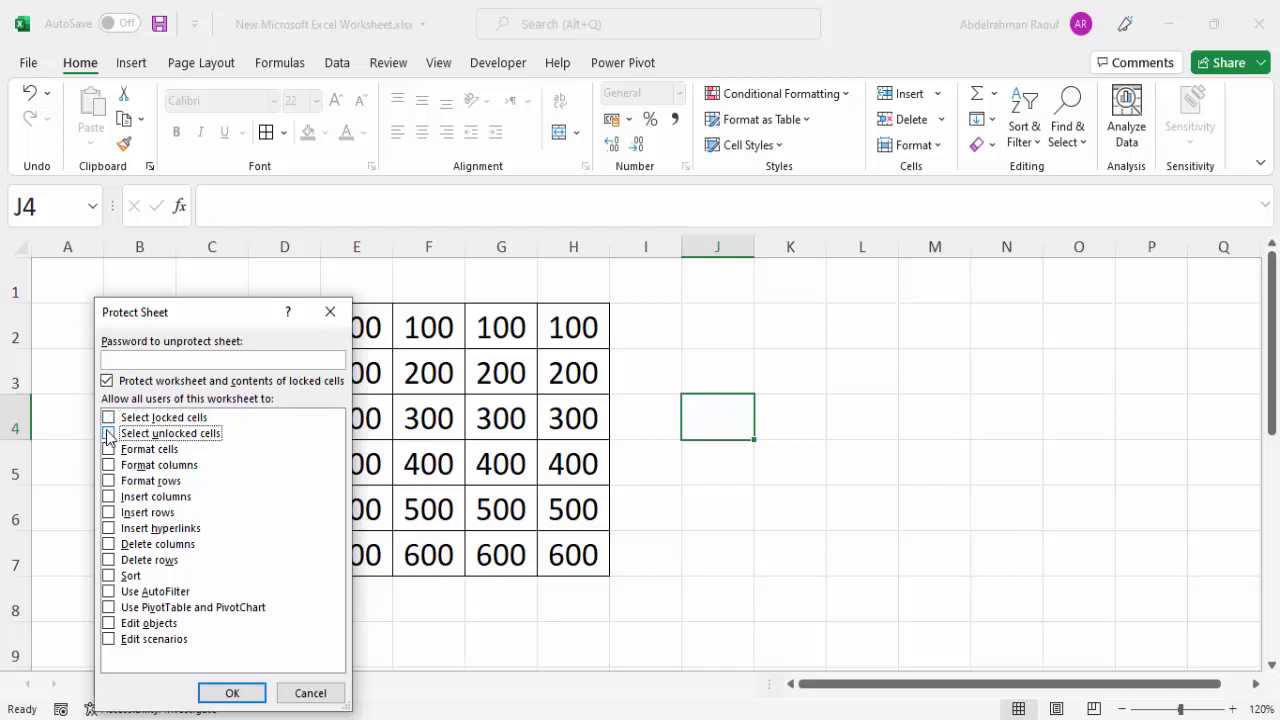
left_click(147, 362)
type("1")
key("Return")
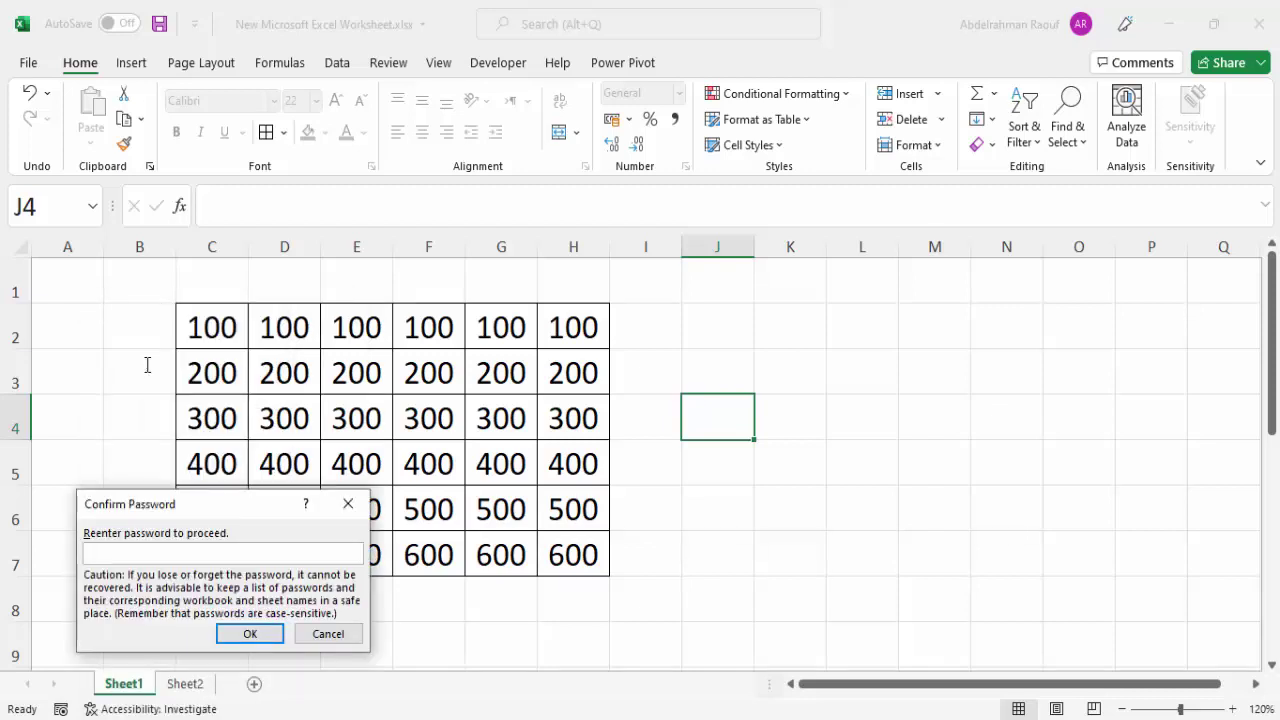
type("1")
key("Return")
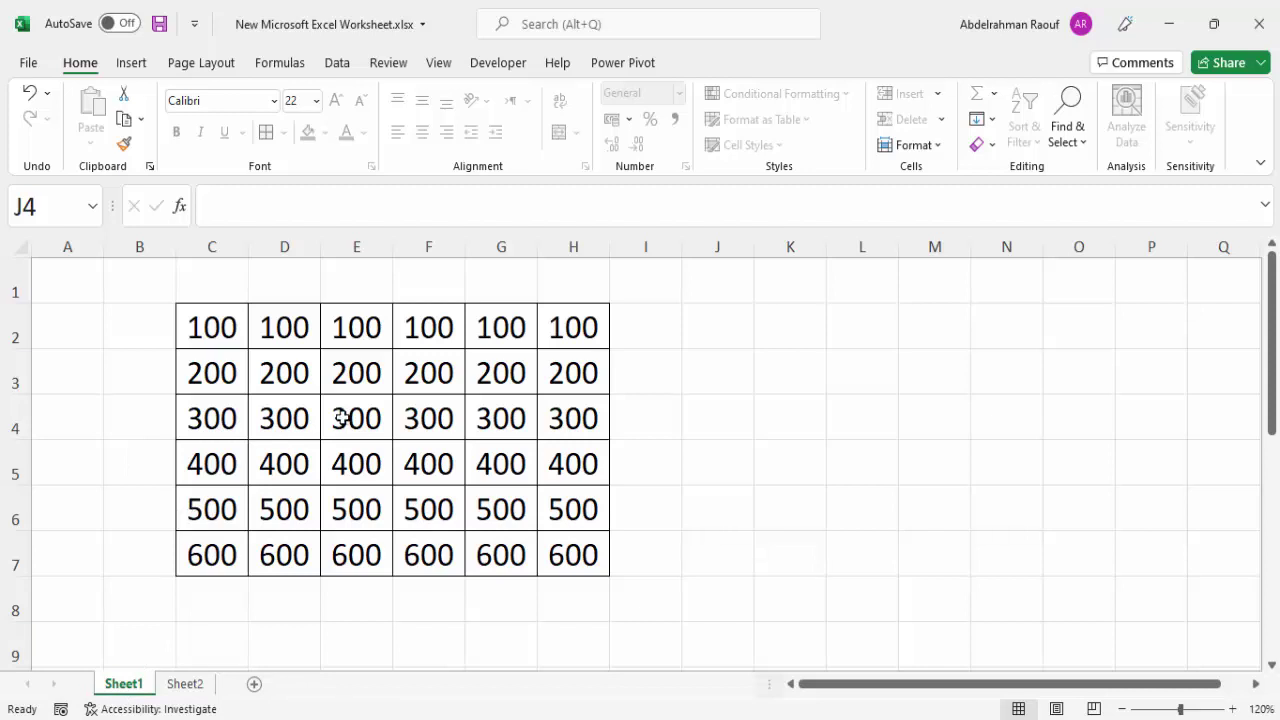
Remove Sheet1's protection by entering its password.
right_click(127, 690)
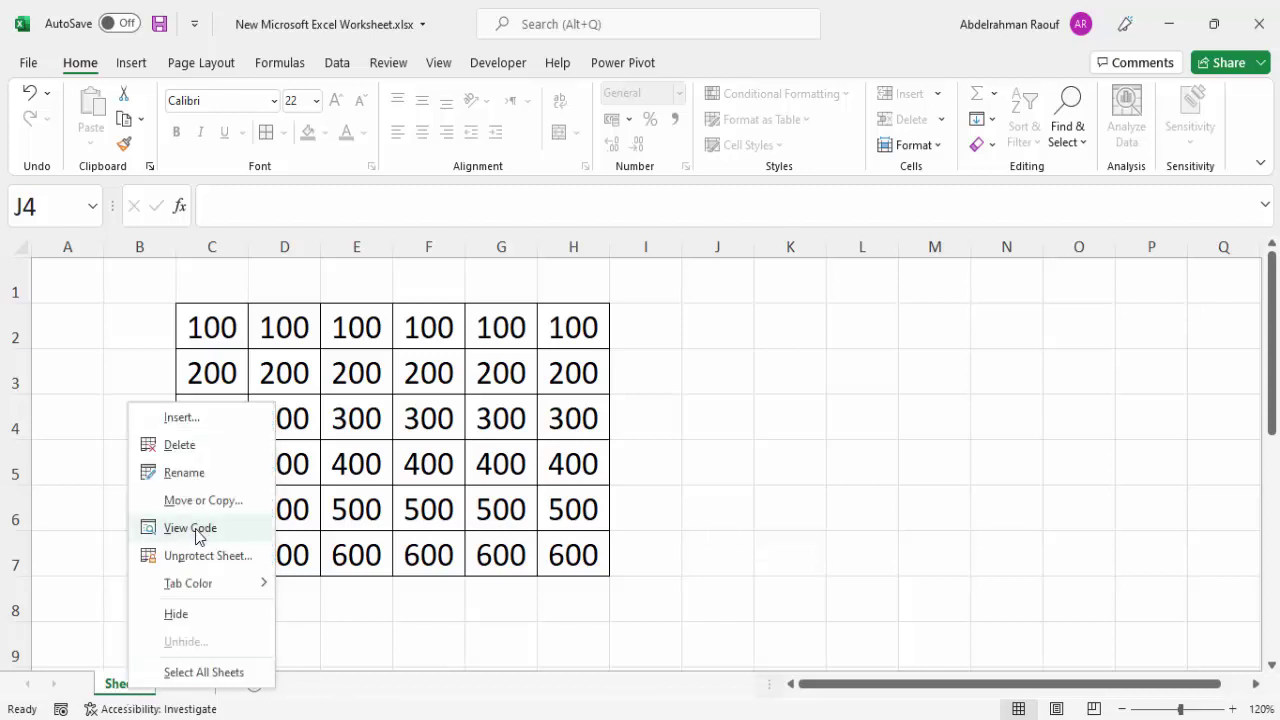
left_click(181, 555)
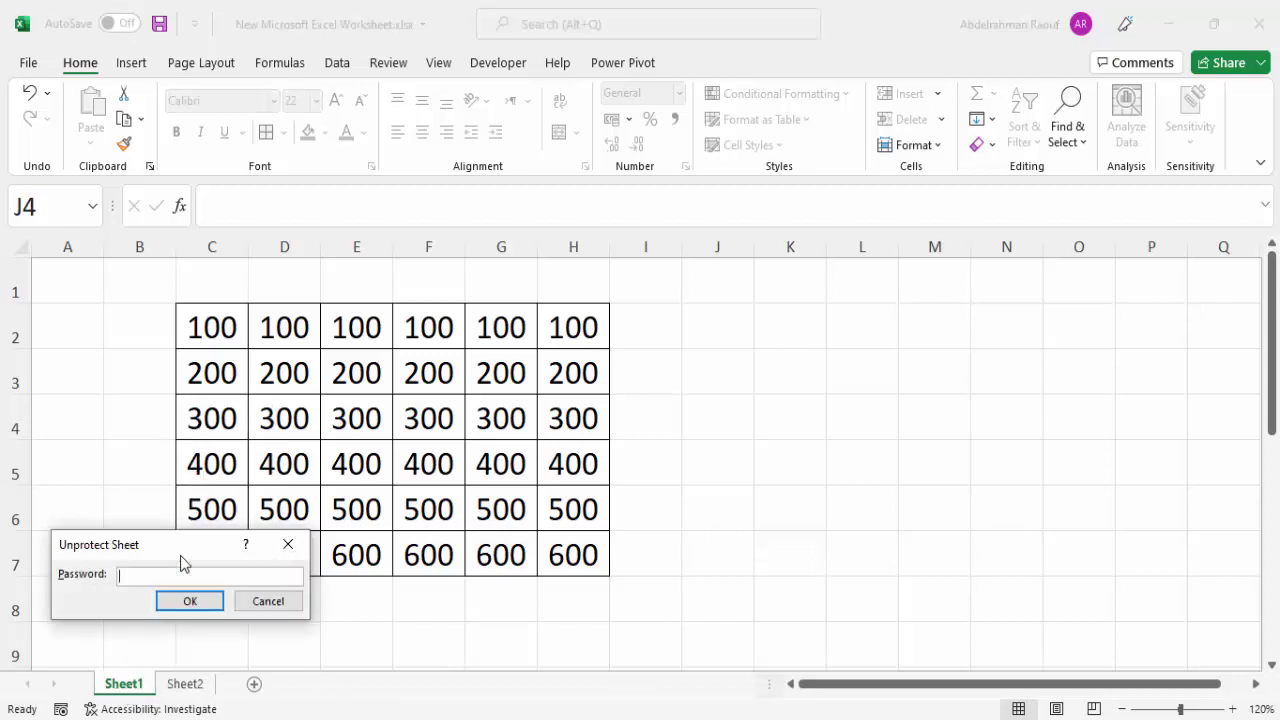
type("1")
key("Return")
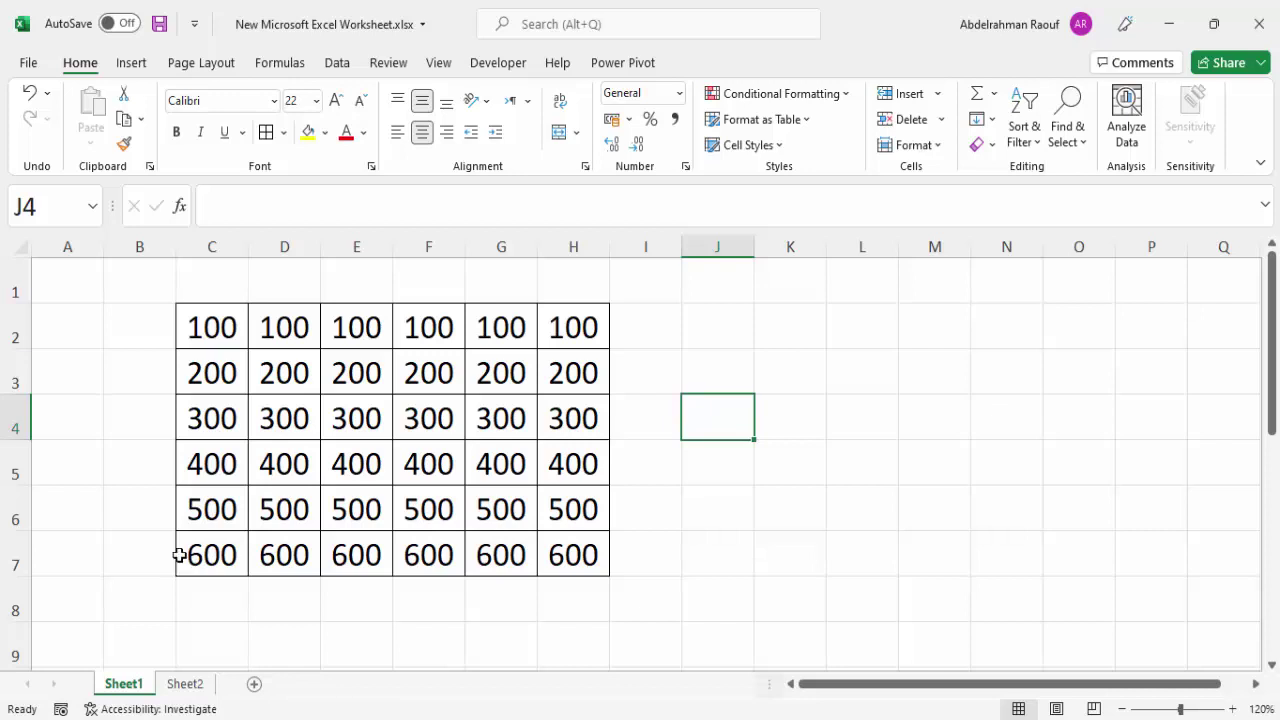
Select the whole sheet and turn off Locked on the Format Cells Protection tab.
left_click(450, 274)
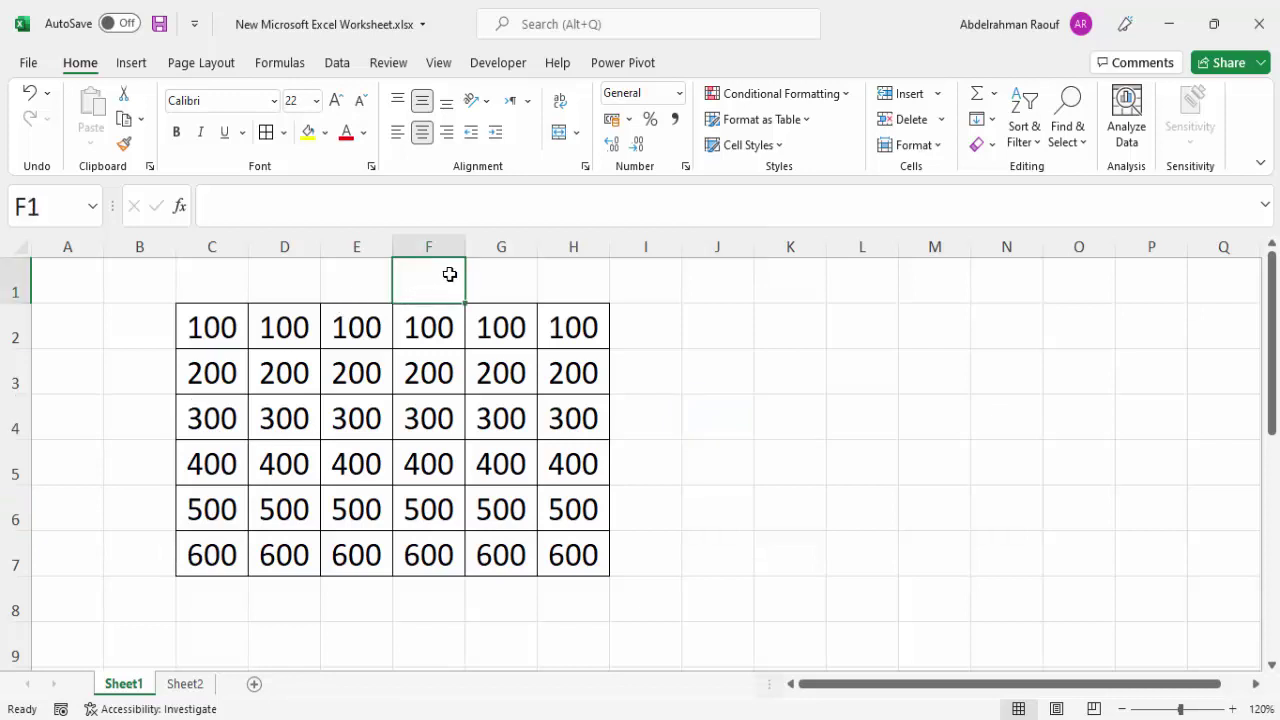
left_click(22, 248)
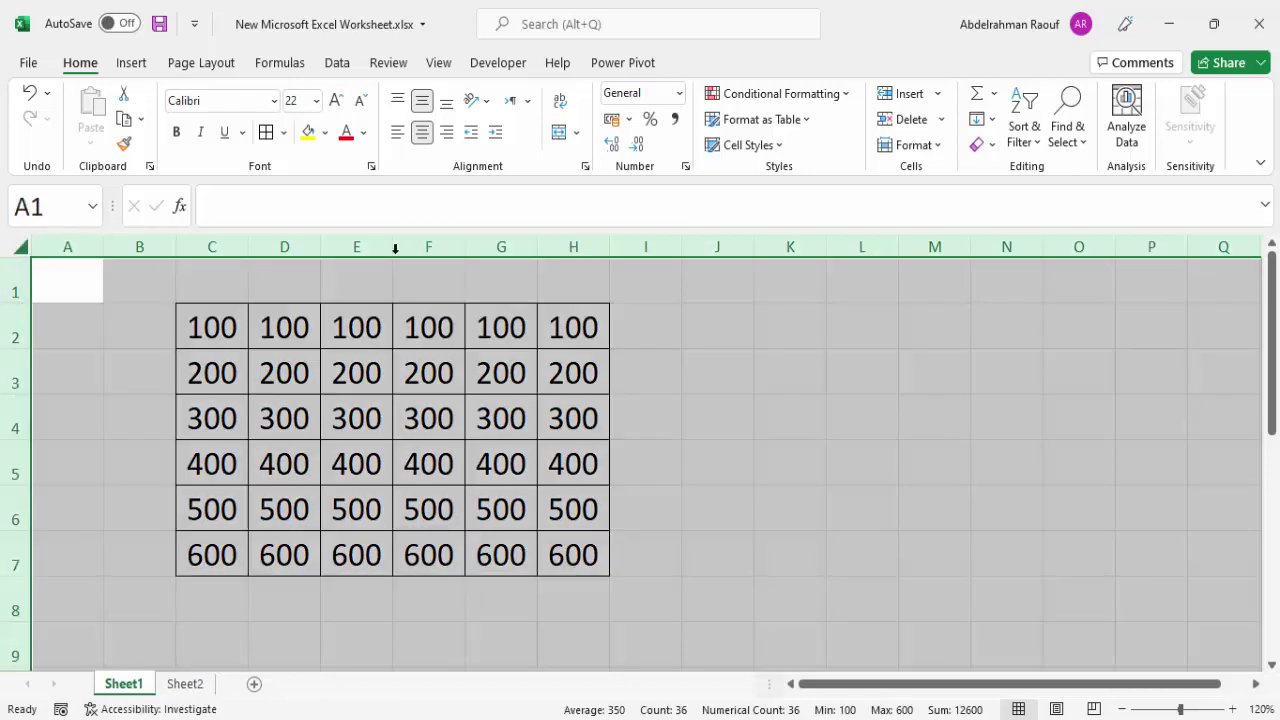
right_click(730, 336)
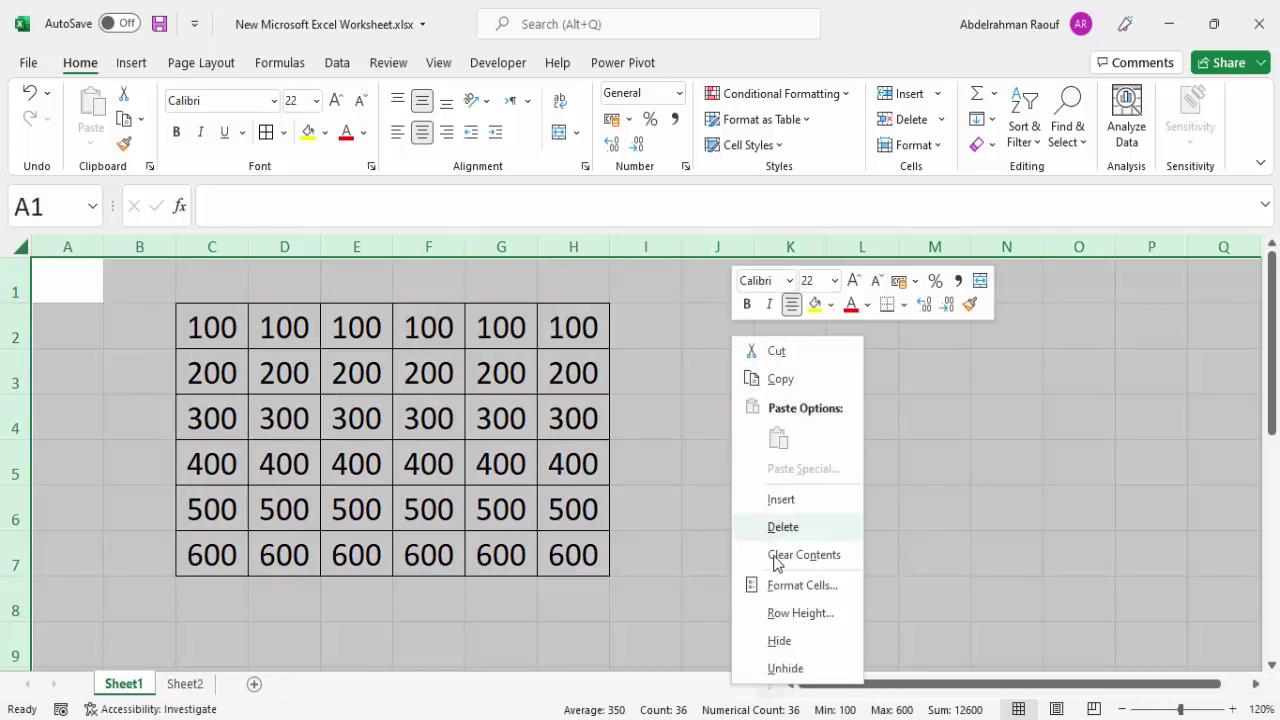
left_click(785, 586)
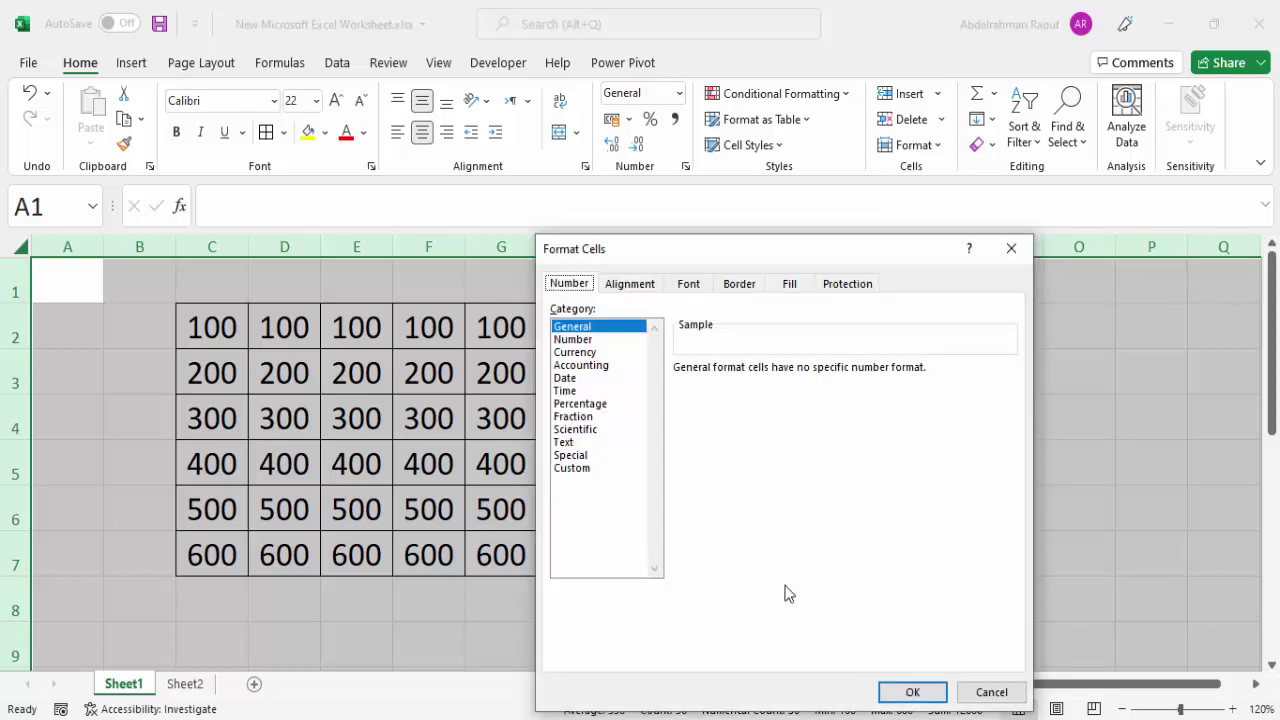
left_click(848, 285)
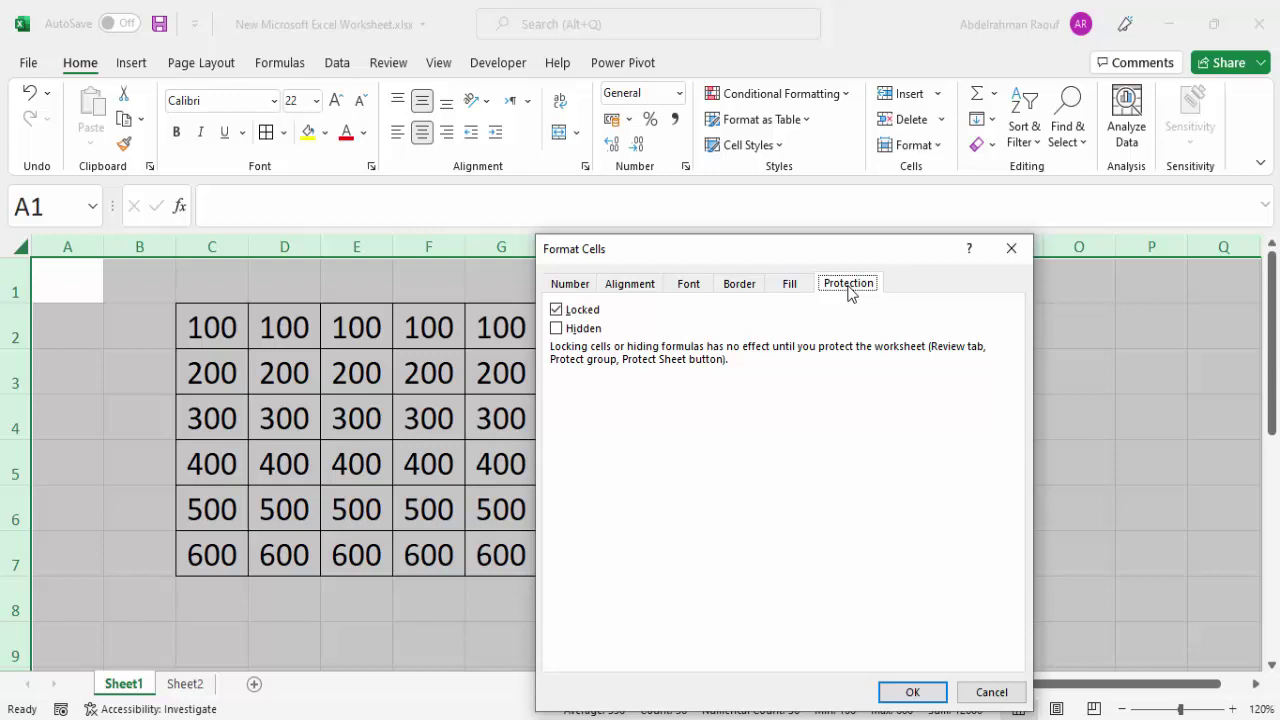
left_click(577, 314)
left_click(908, 692)
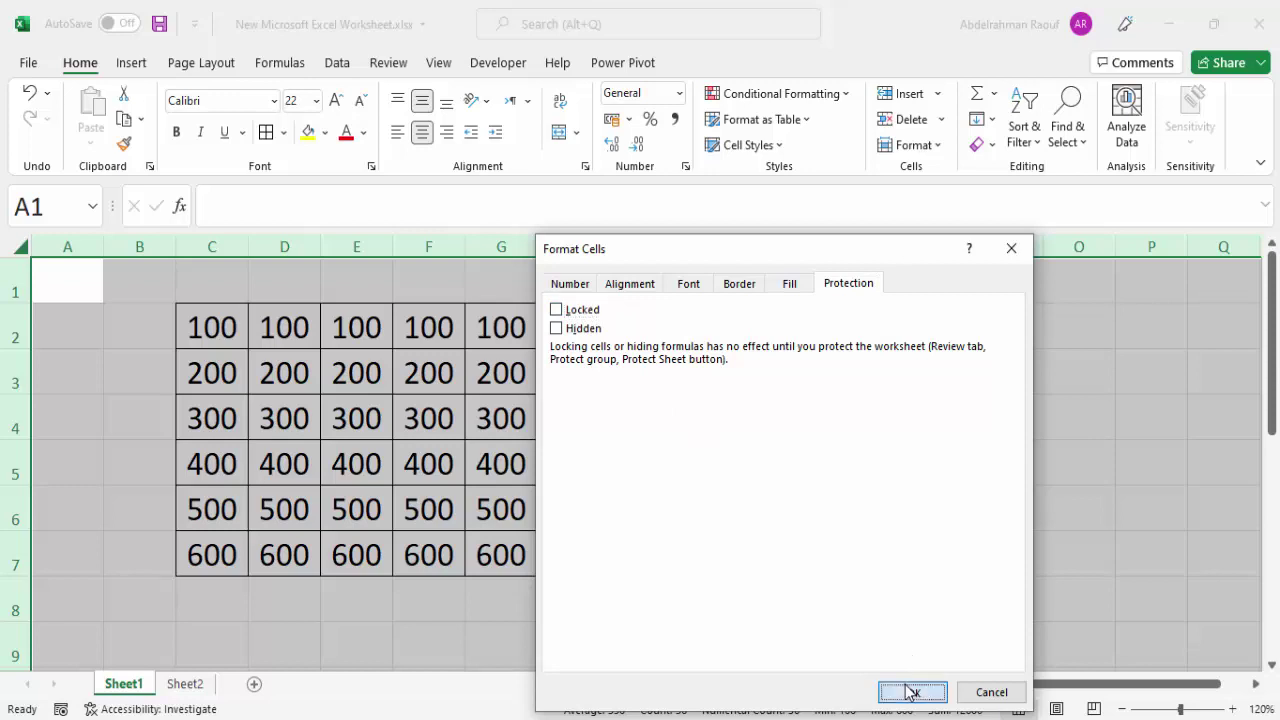
left_click(820, 492)
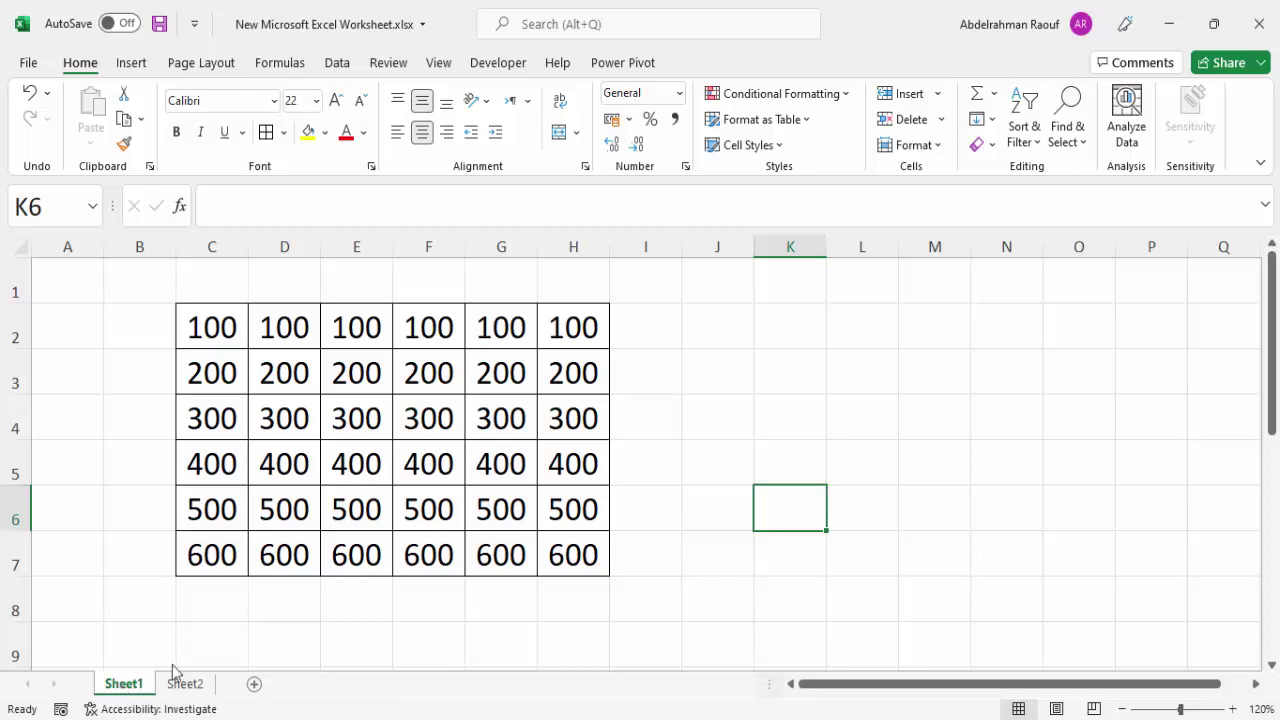
left_click_drag(575, 330, 216, 541)
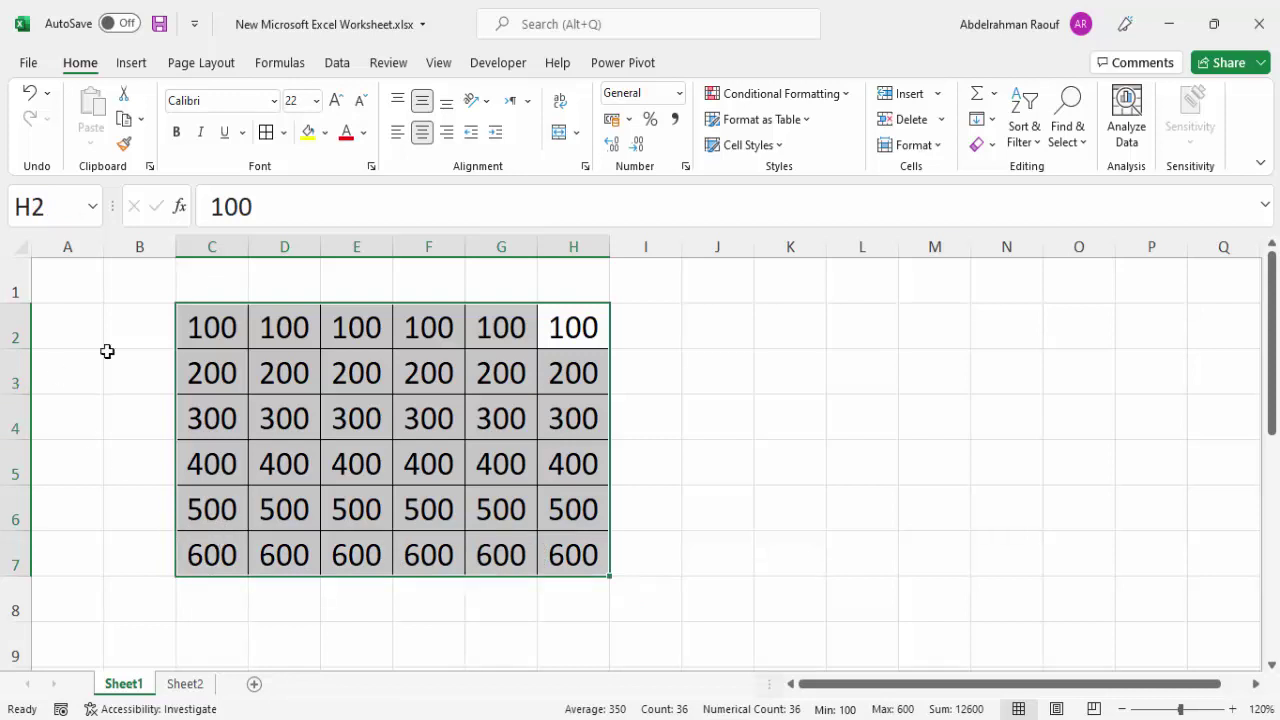
right_click(409, 378)
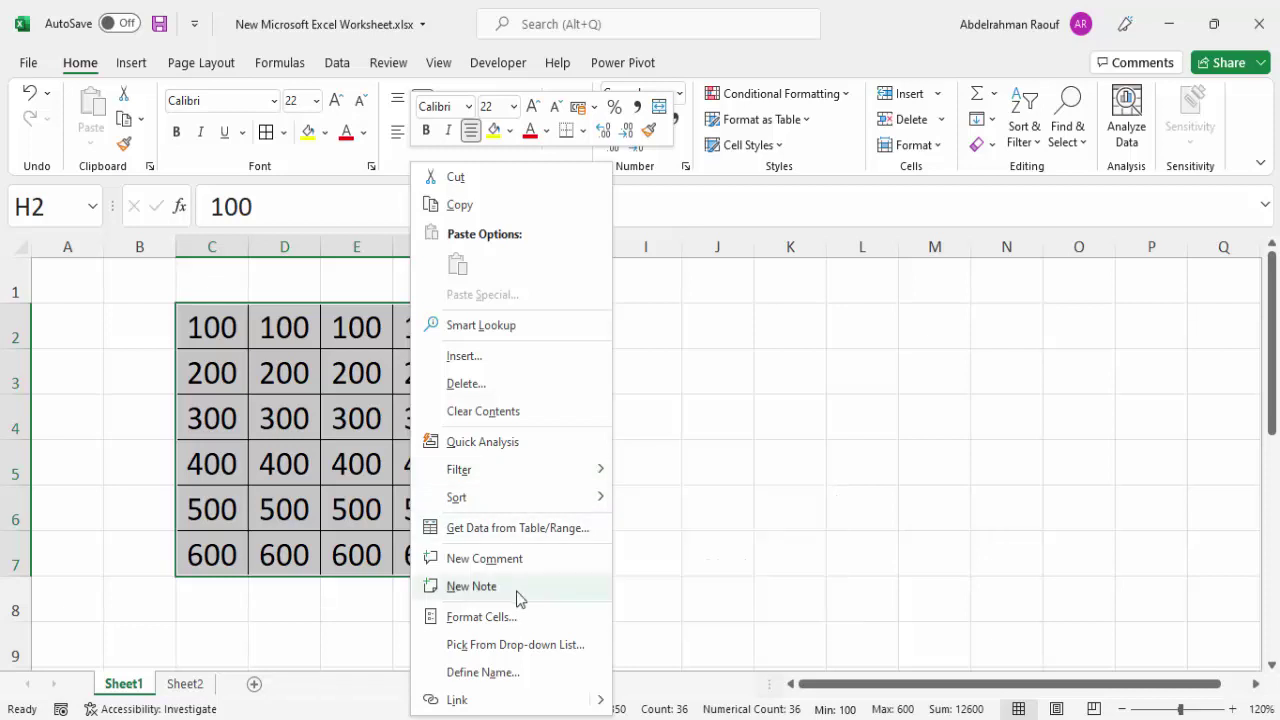
left_click(494, 615)
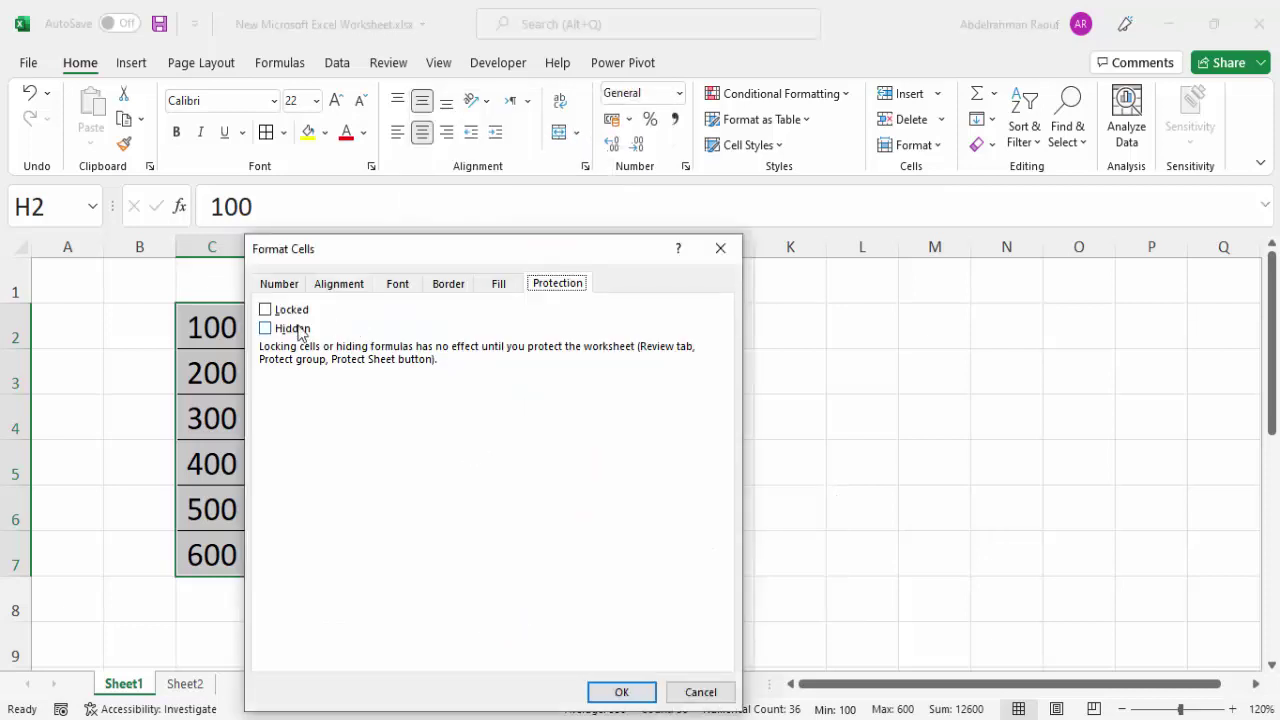
left_click(267, 316)
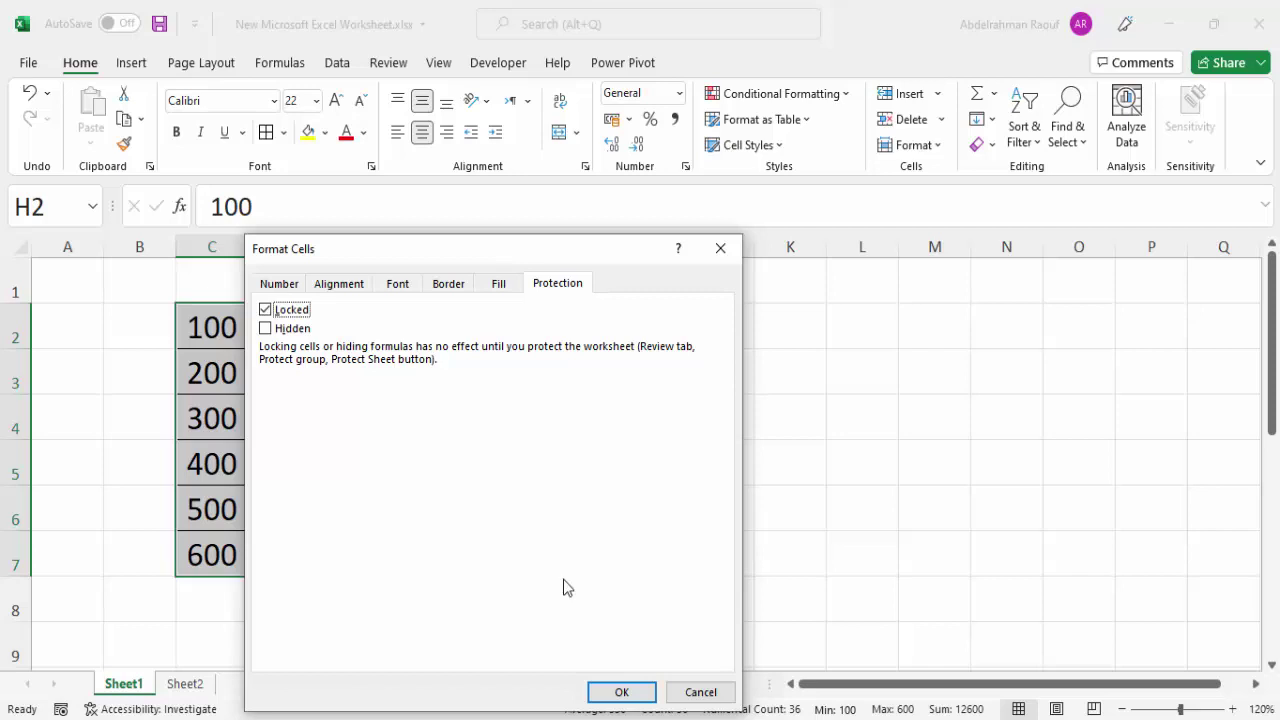
left_click(619, 692)
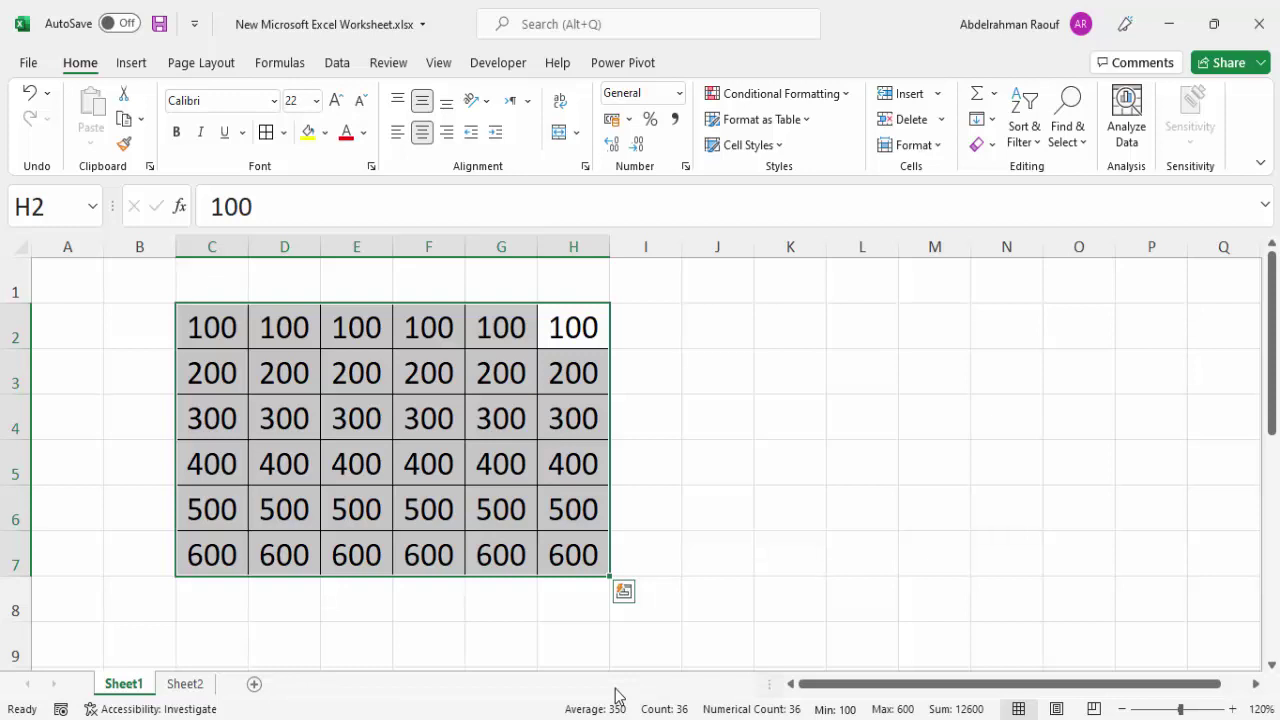
left_click(804, 352)
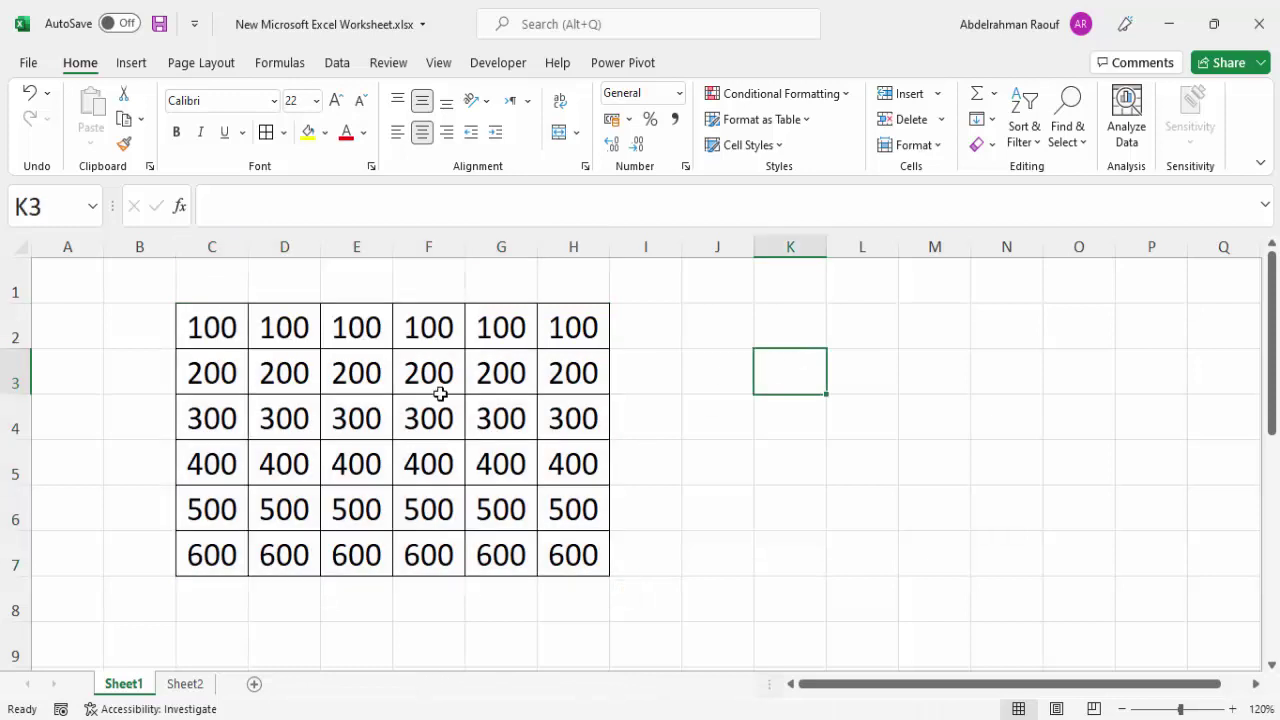
Password-protect Sheet1 with only 'Select unlocked cells' allowed.
right_click(120, 686)
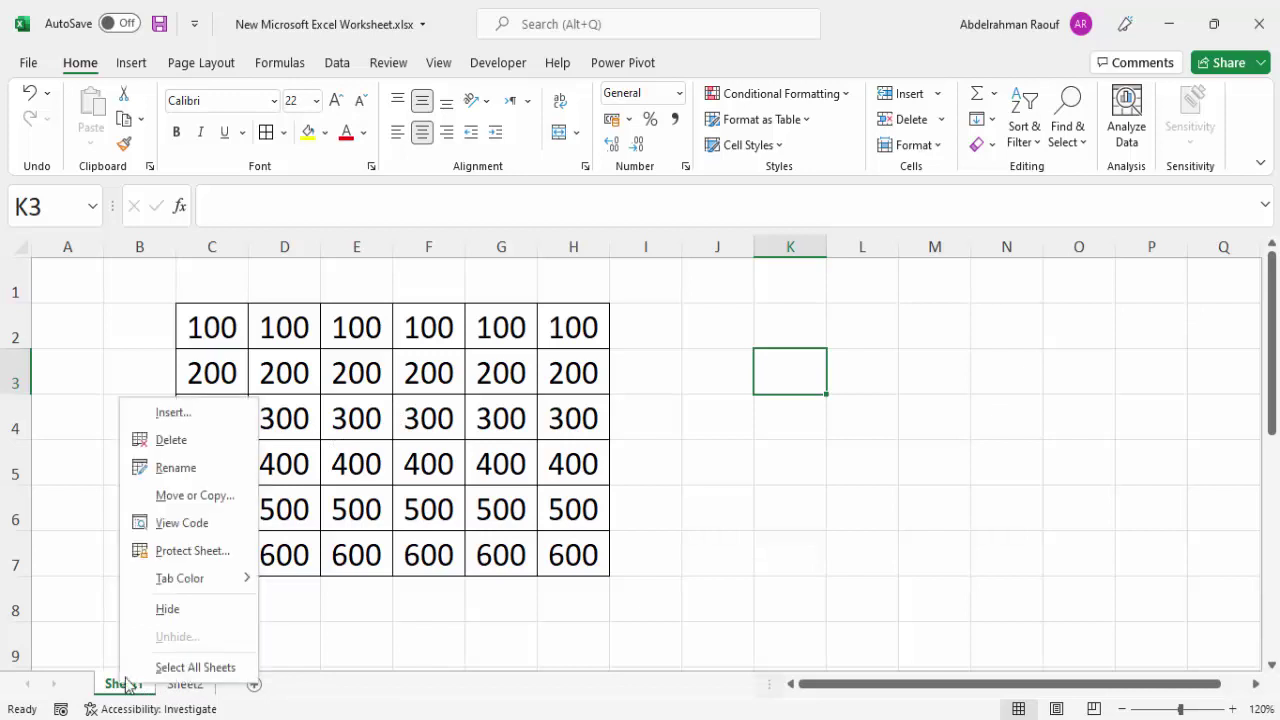
left_click(217, 552)
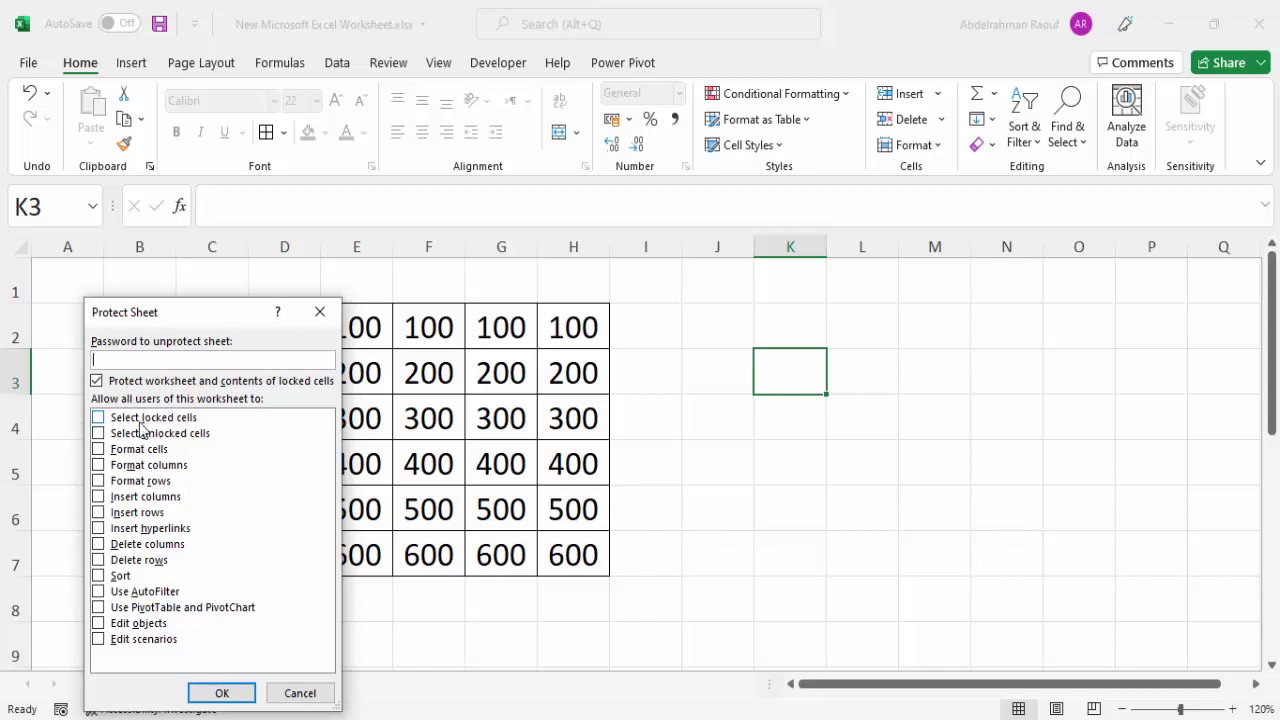
left_click(99, 436)
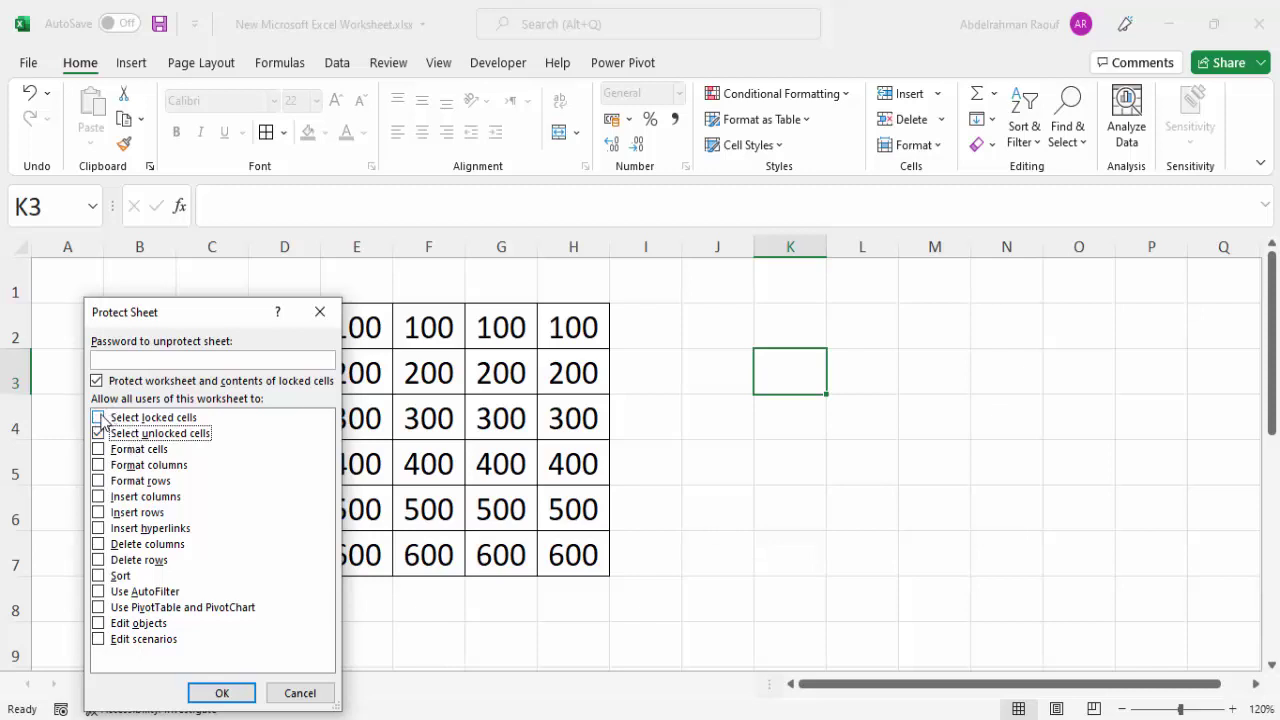
left_click(149, 361)
type("1")
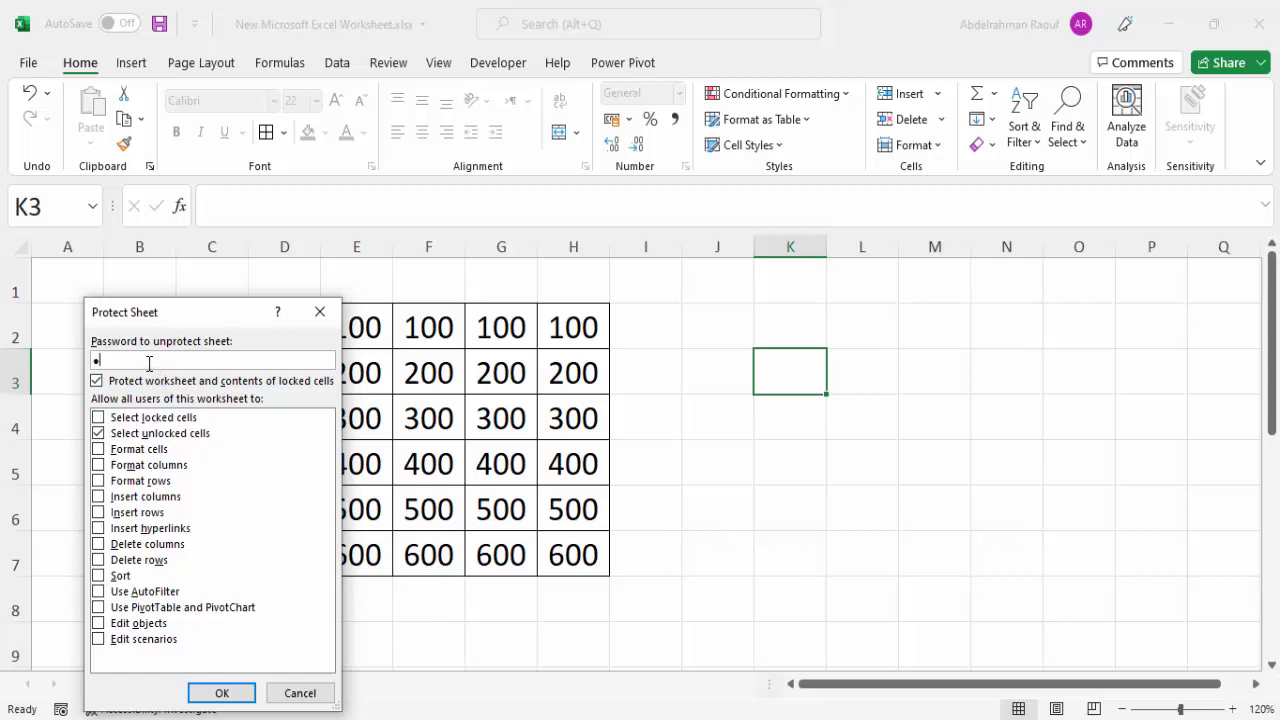
key("Return")
type("1")
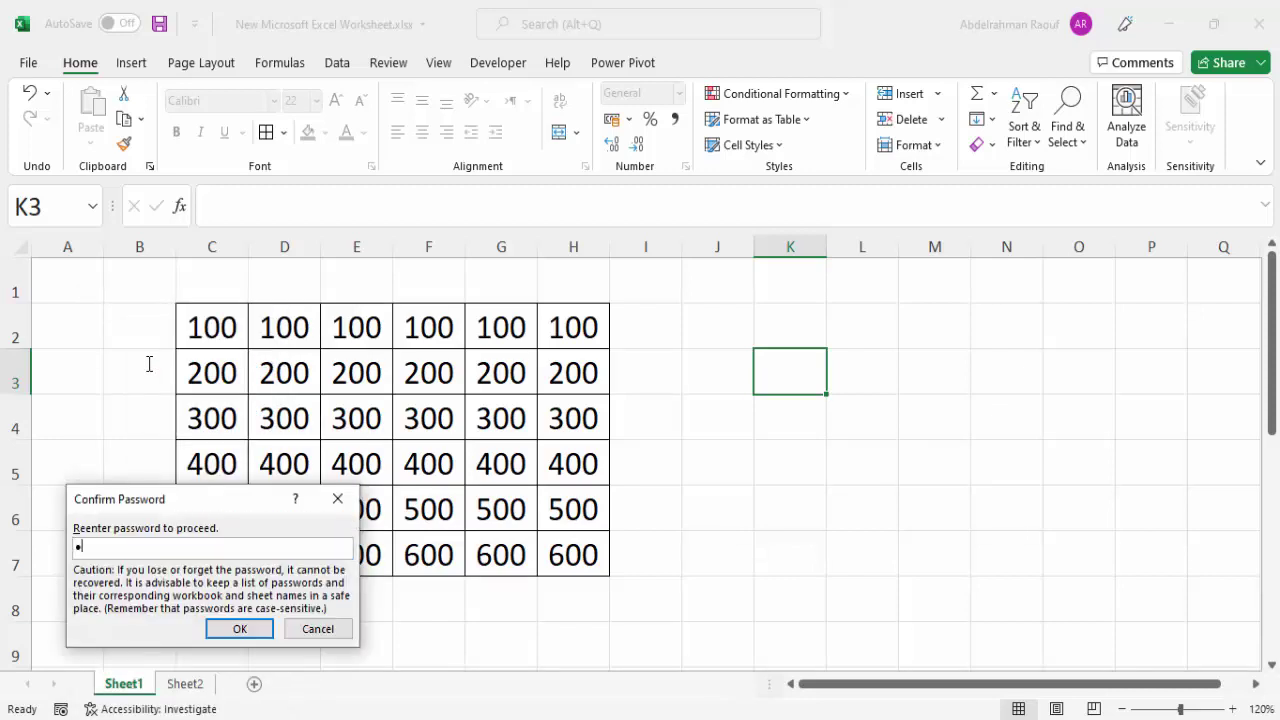
key("Return")
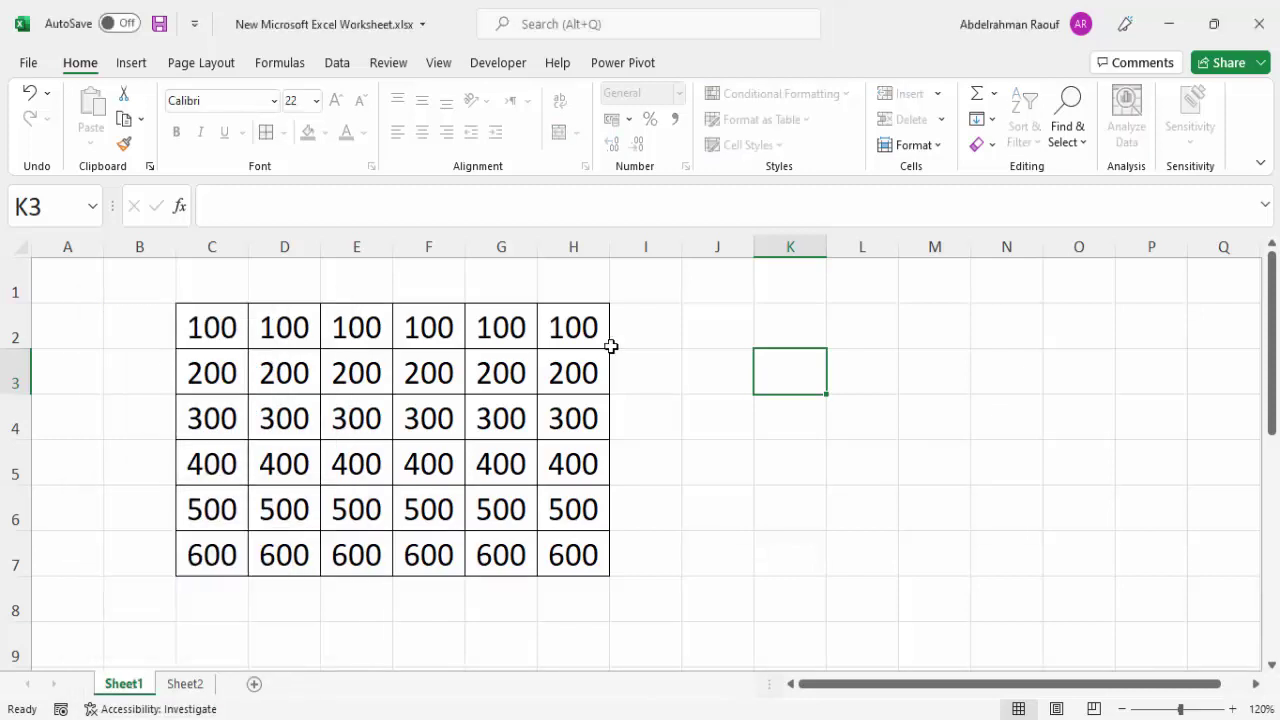
Enter test text 'tjyf' in K3 and 'r' in K4.
type("tjyf")
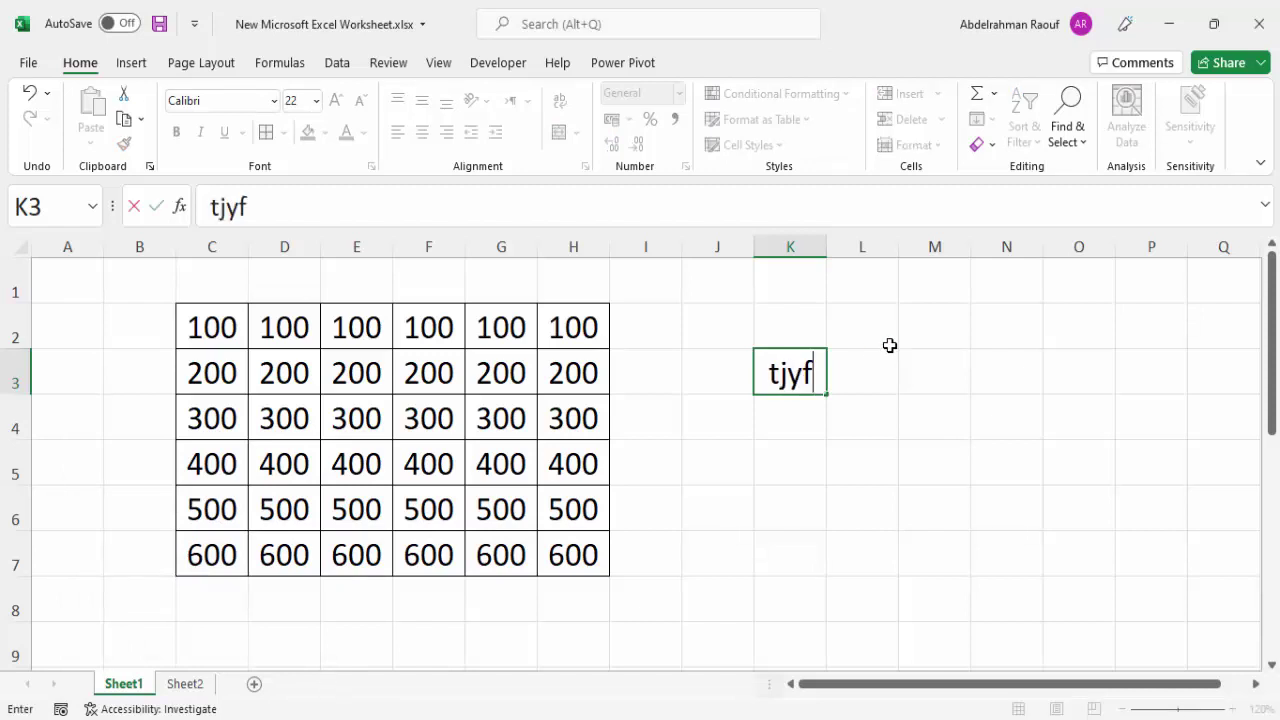
key("Return")
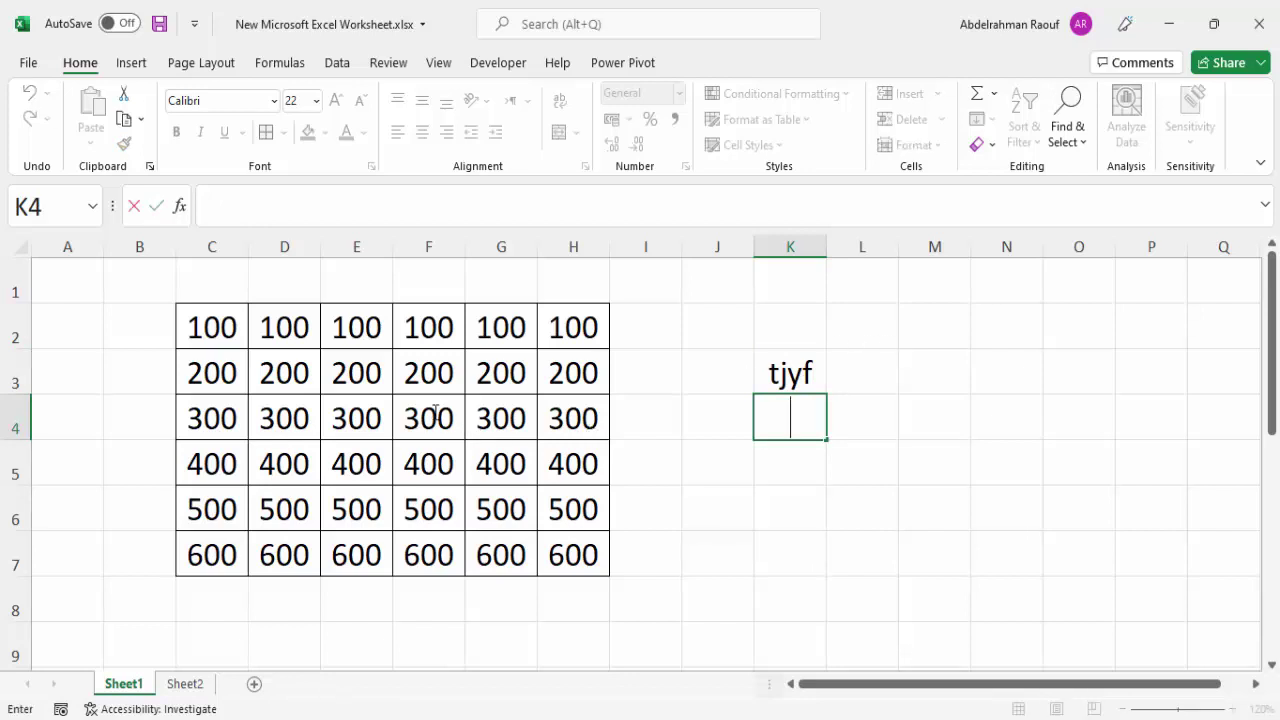
type("r")
key("F2")
key("F2")
key("F2")
key("Left")
Try selecting cells around the table, including I5 and I4, and move to L3.
left_click(671, 483)
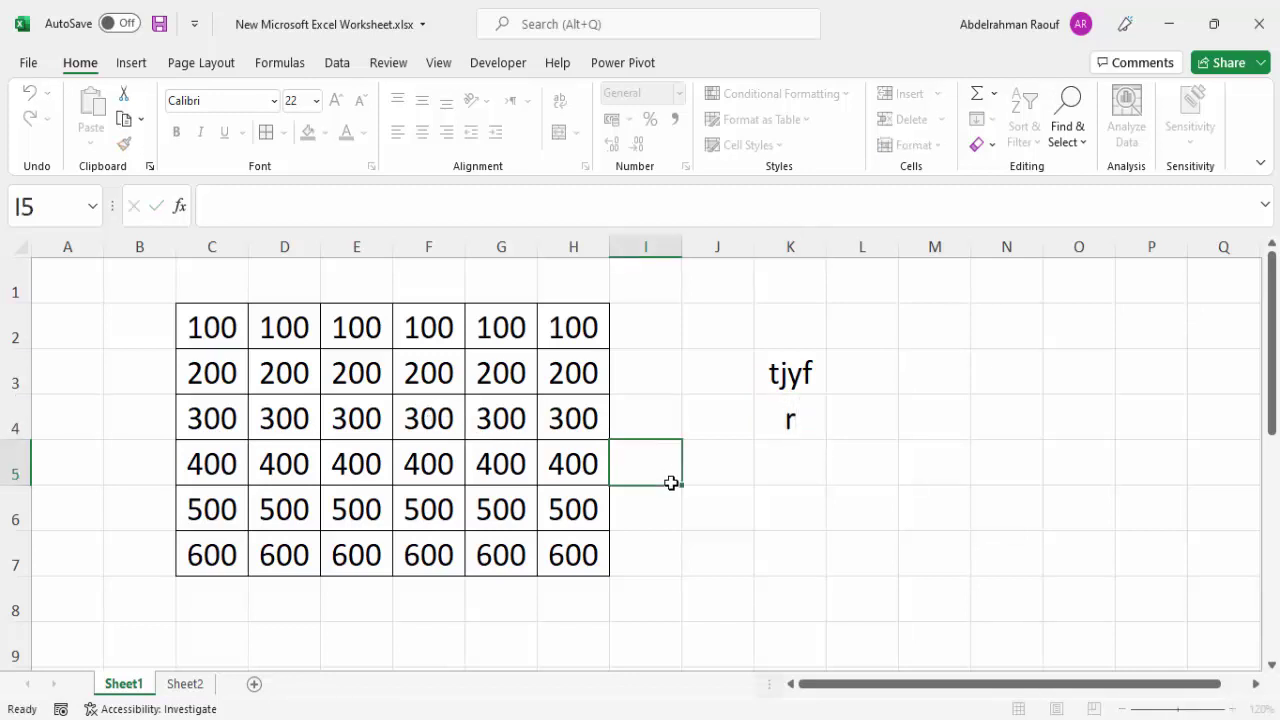
left_click(854, 496)
left_click(653, 416)
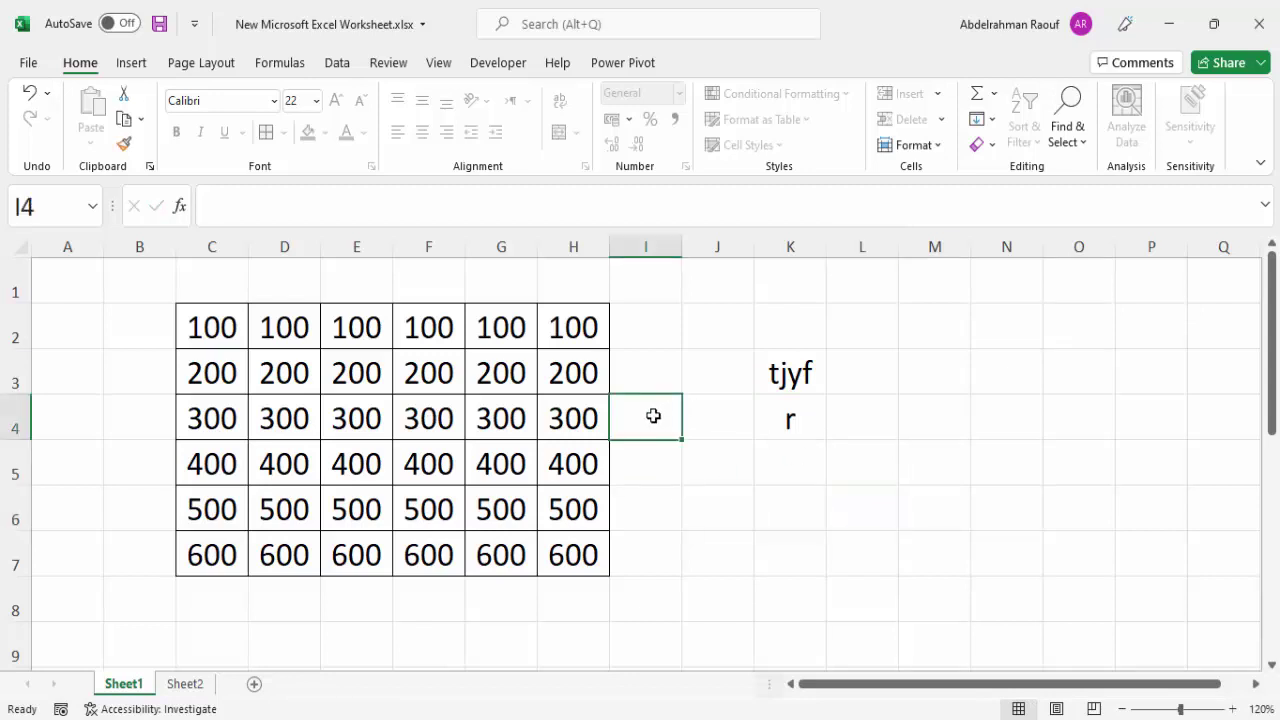
key("Right")
key("Right")
key("Right")
key("Up")
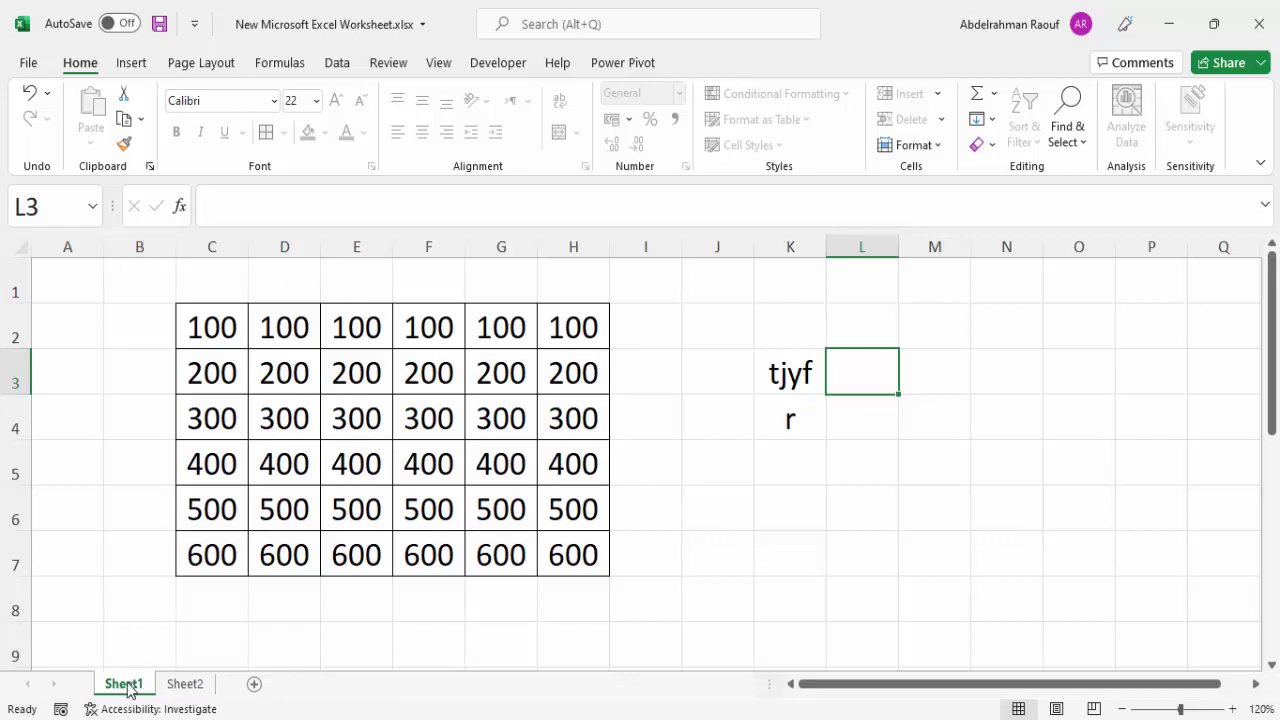
Encrypt the workbook with a password via File > Info > Protect Workbook.
left_click(33, 62)
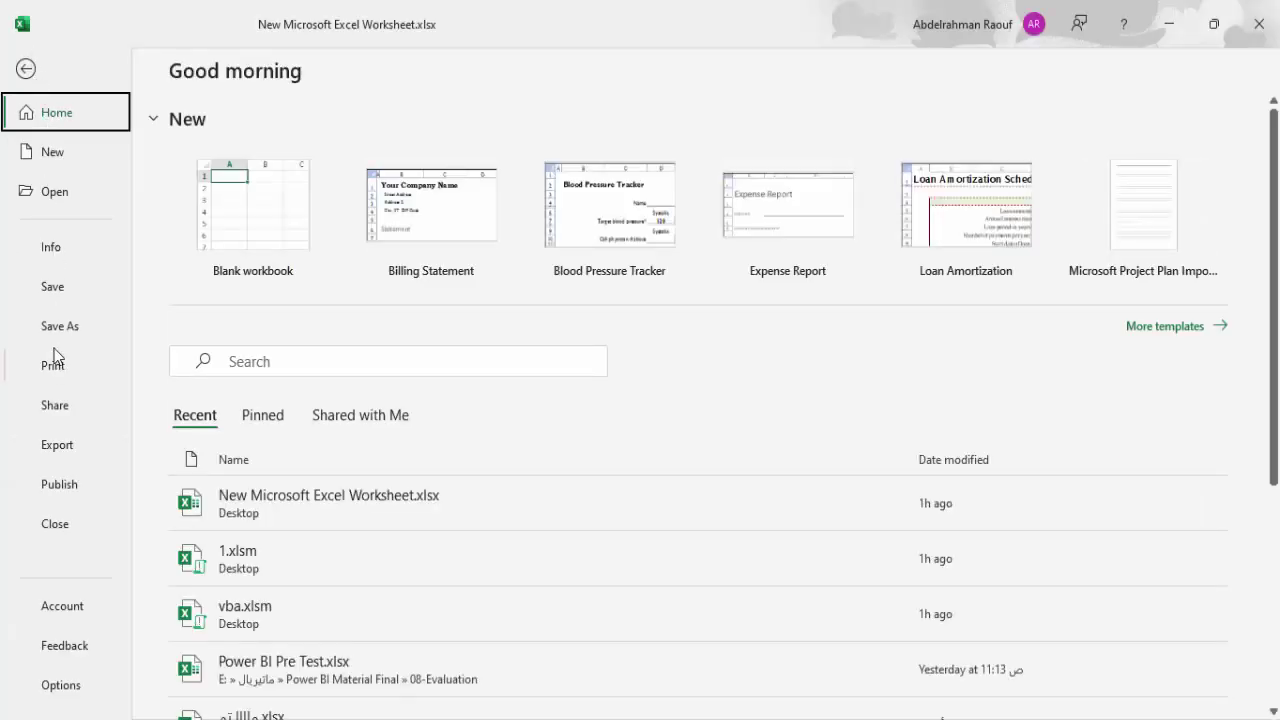
left_click(50, 247)
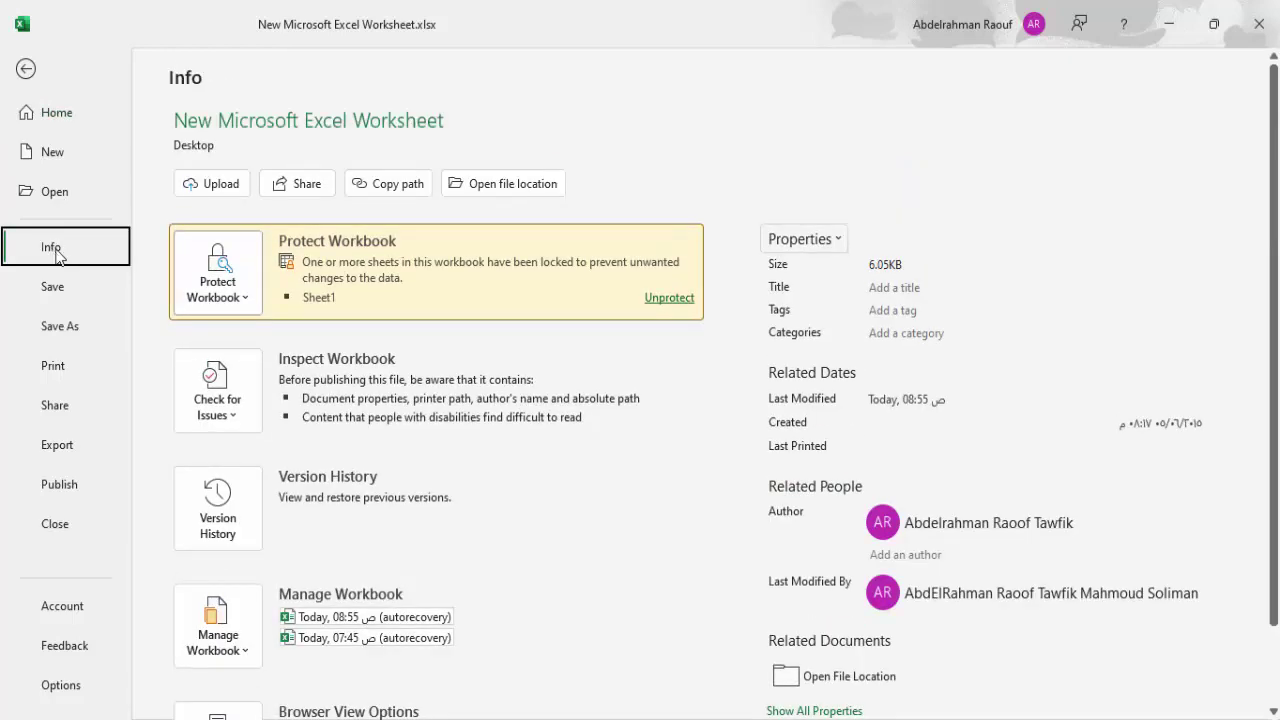
left_click(247, 293)
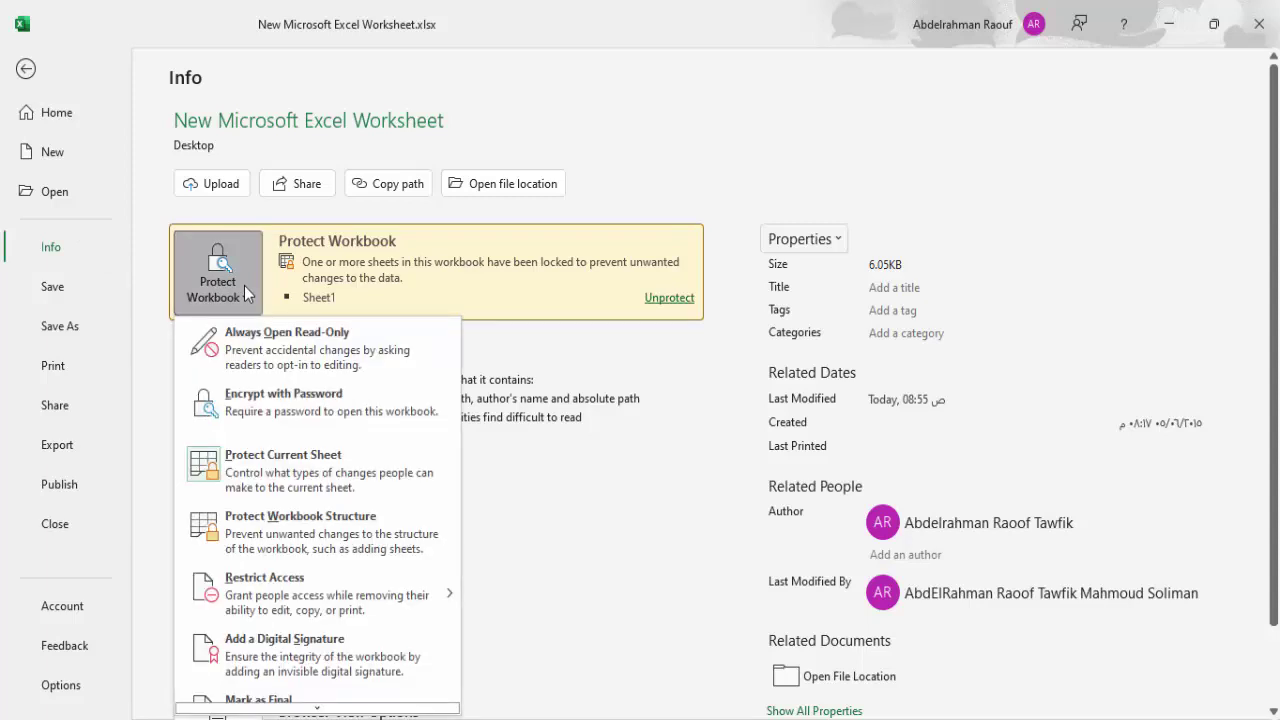
left_click(290, 408)
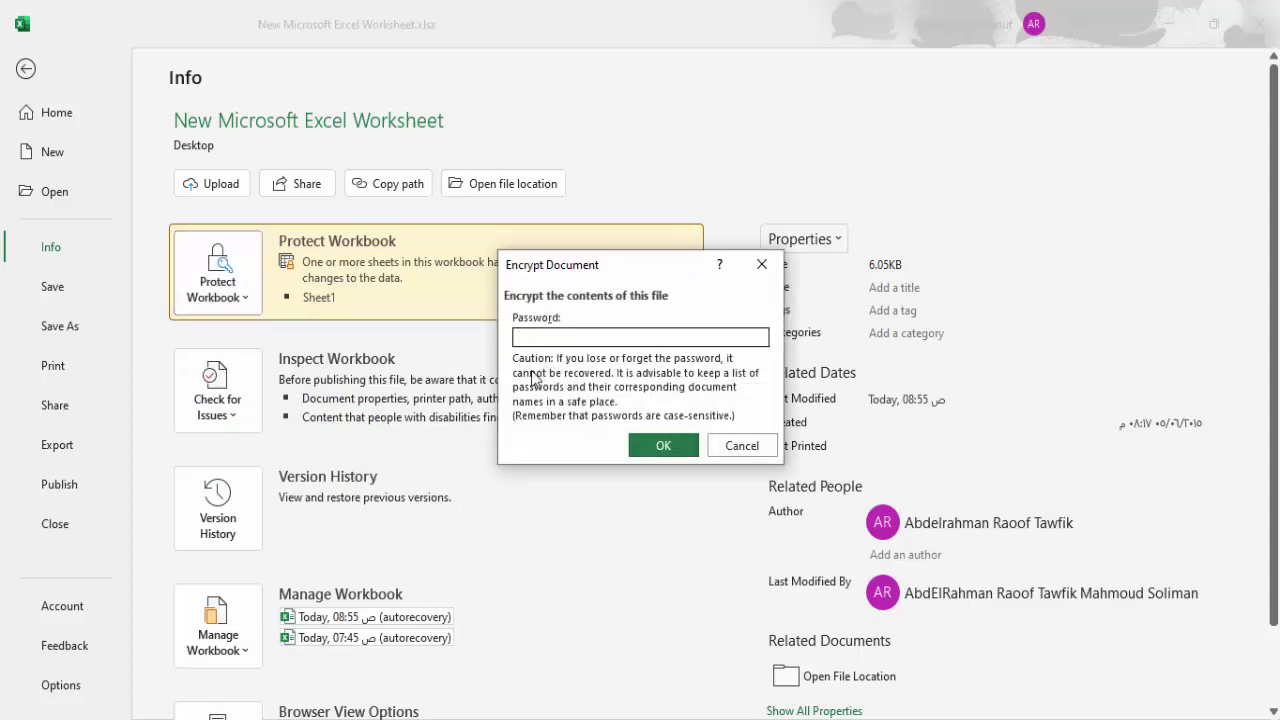
type("1")
key("Return")
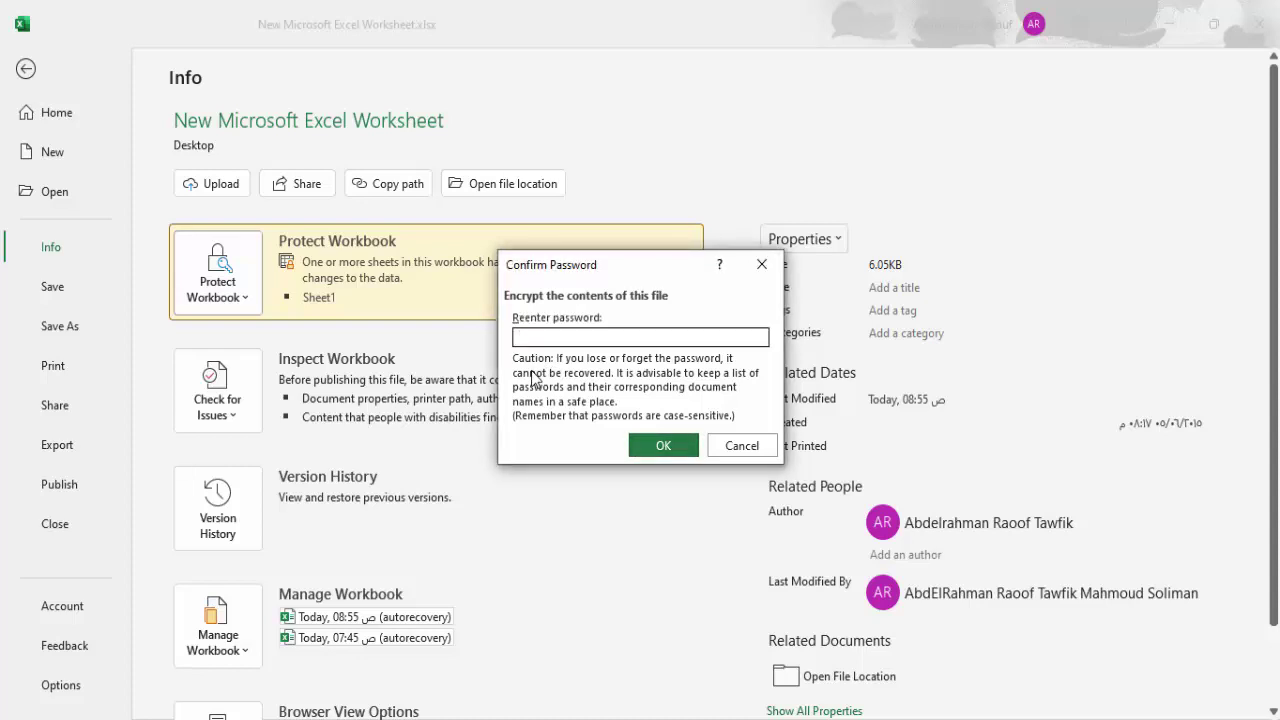
type("1")
left_click(646, 450)
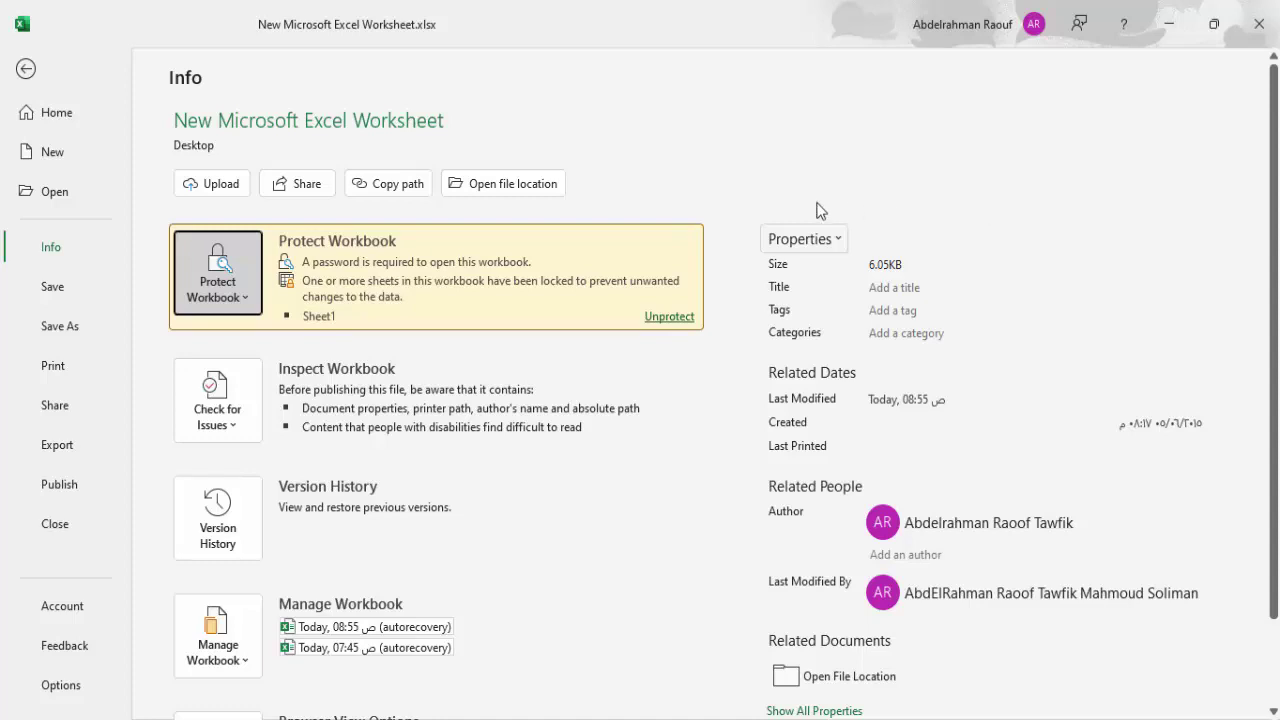
Clear the workbook's encryption password and save the workbook.
left_click(224, 287)
left_click(225, 285)
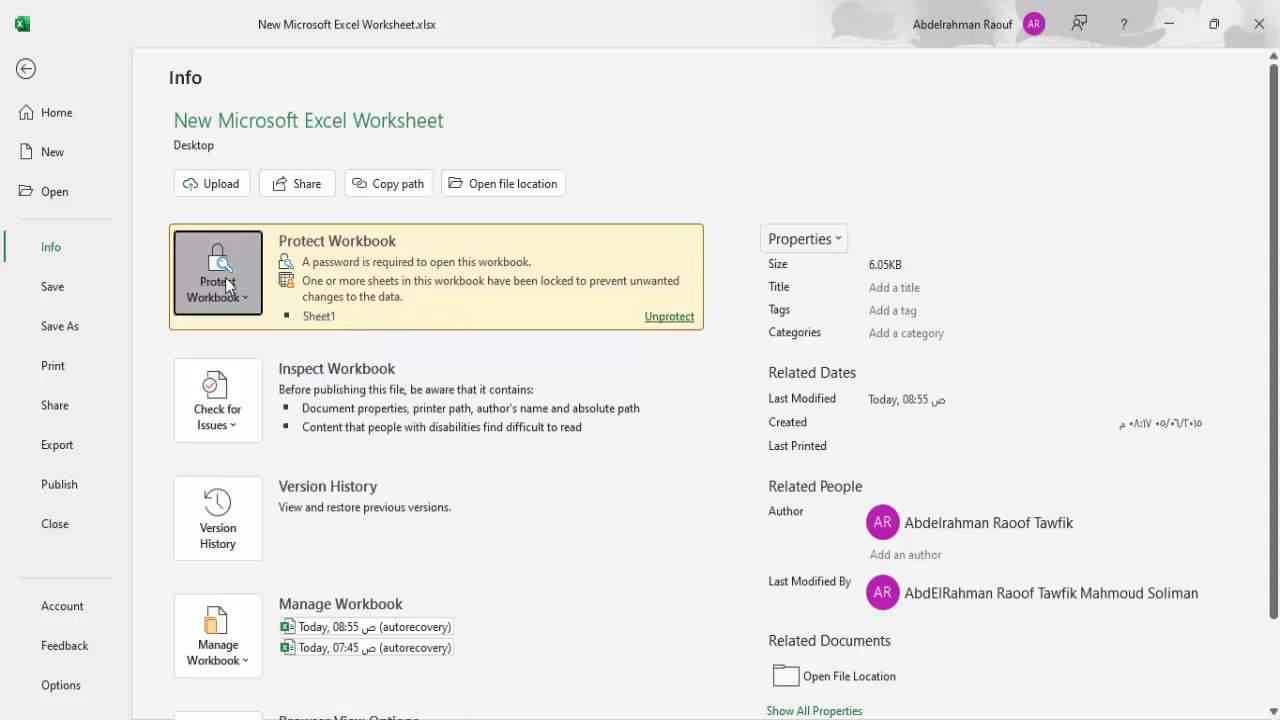
left_click(225, 285)
left_click(287, 413)
type("1")
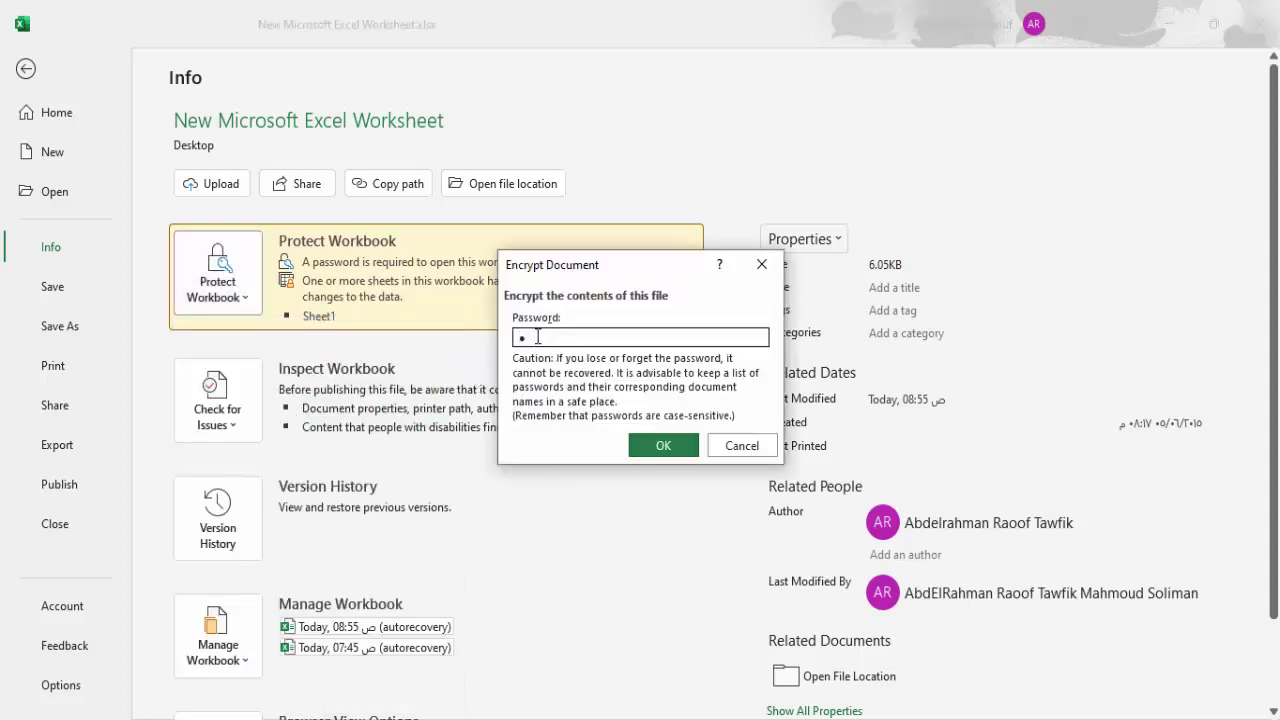
key("BackSpace")
left_click(655, 447)
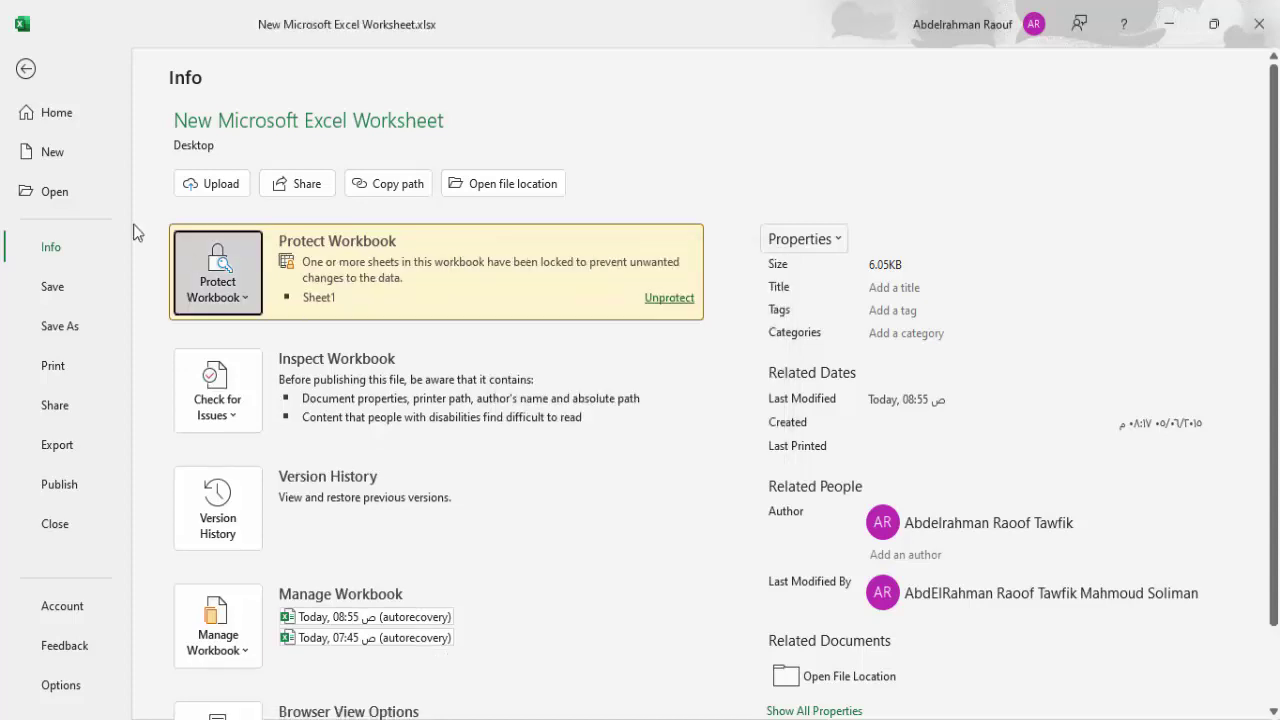
left_click(57, 279)
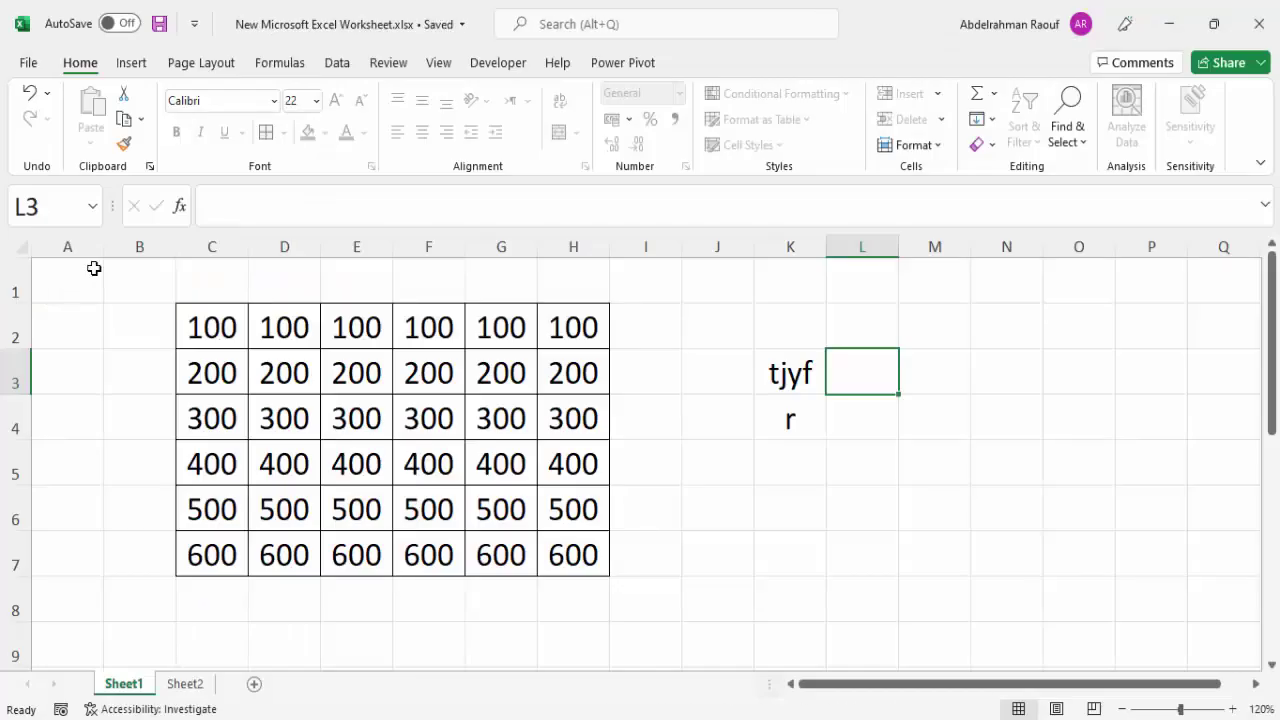
left_click(974, 459)
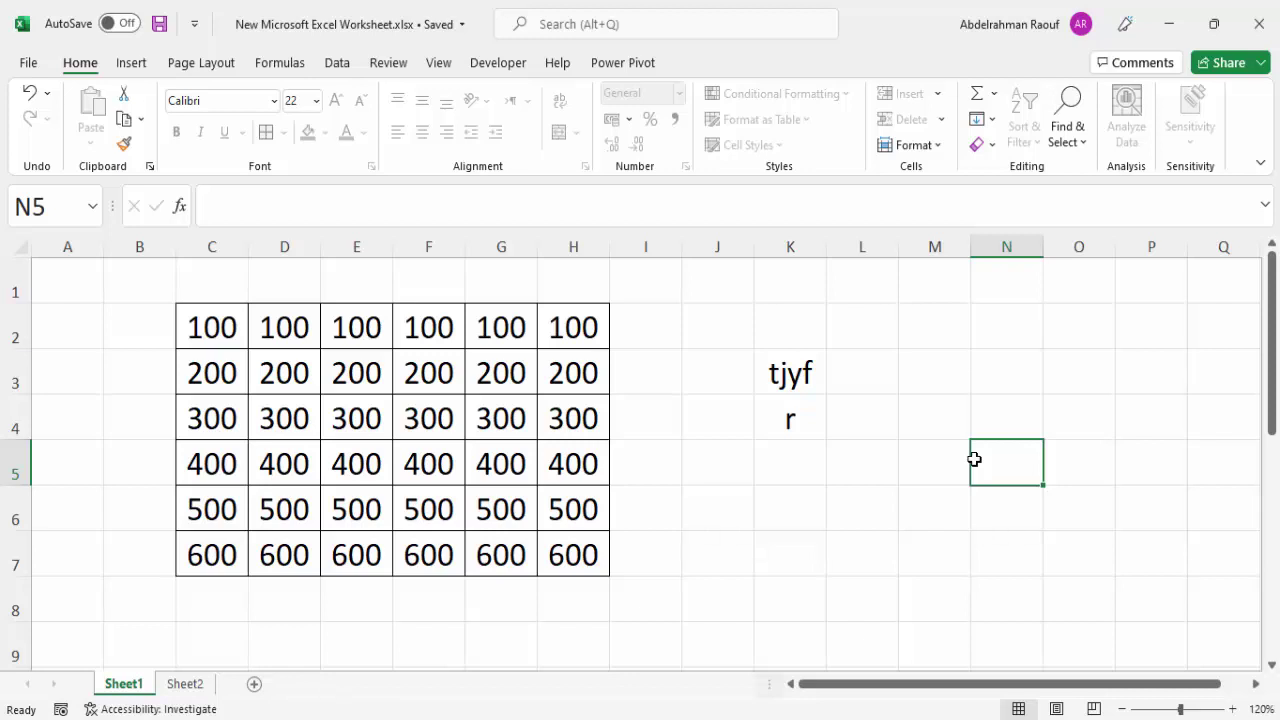
type("4")
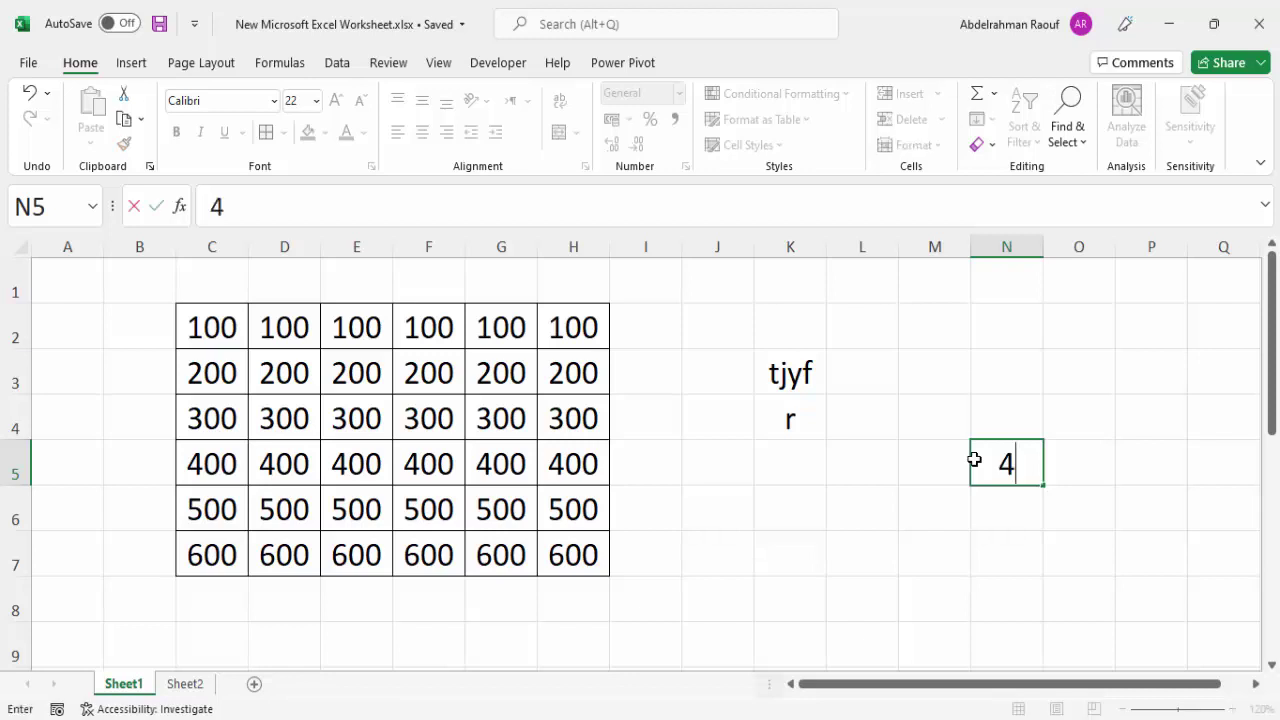
key("Return")
type("5")
key("Return")
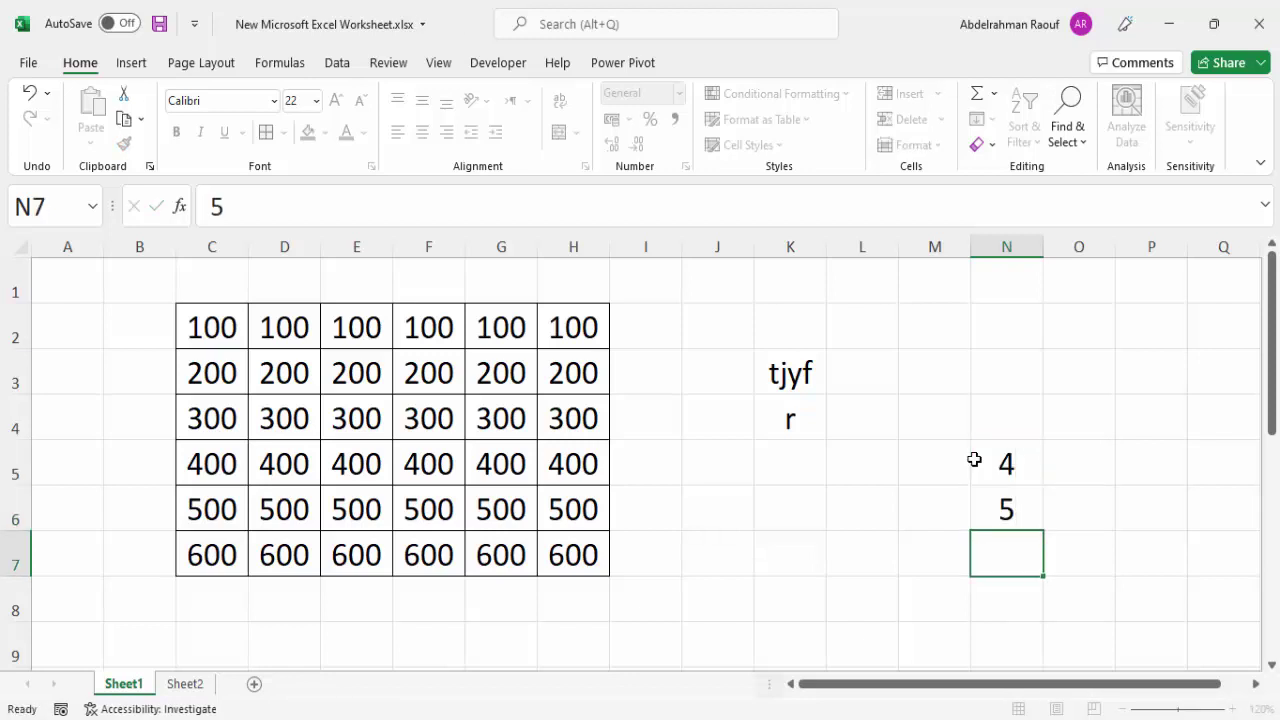
type("6")
key("Return")
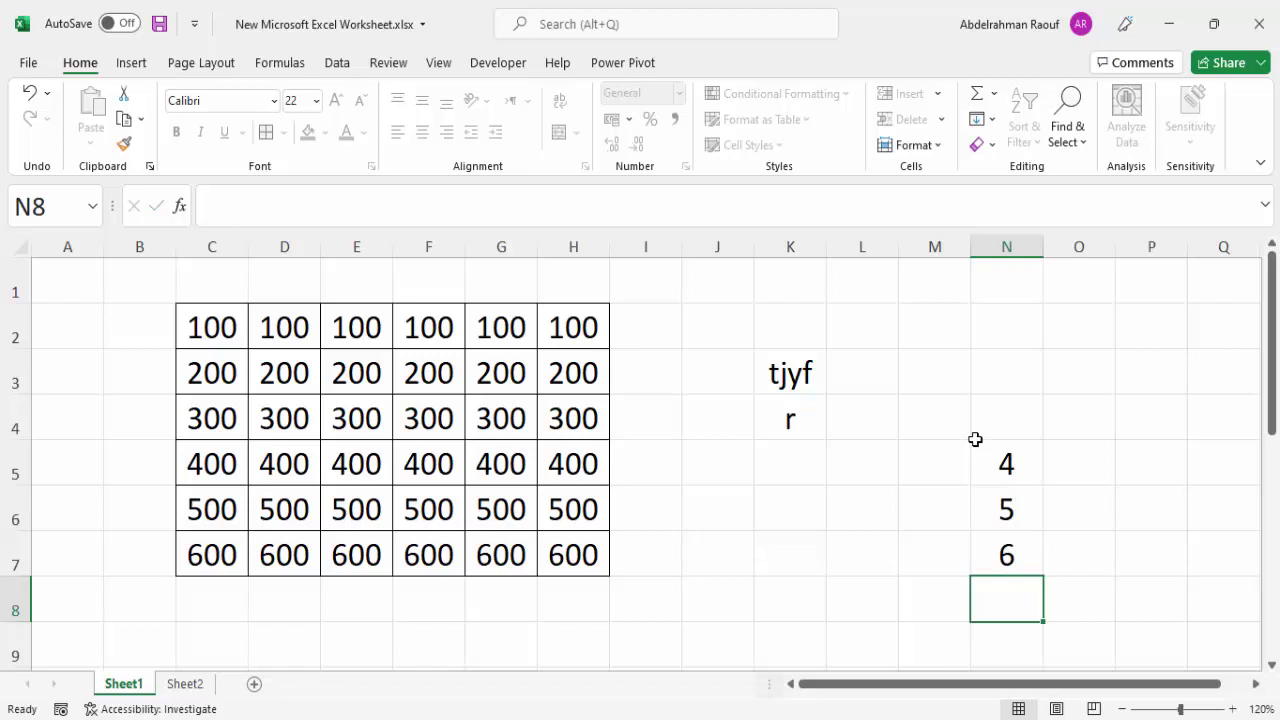
left_click(977, 95)
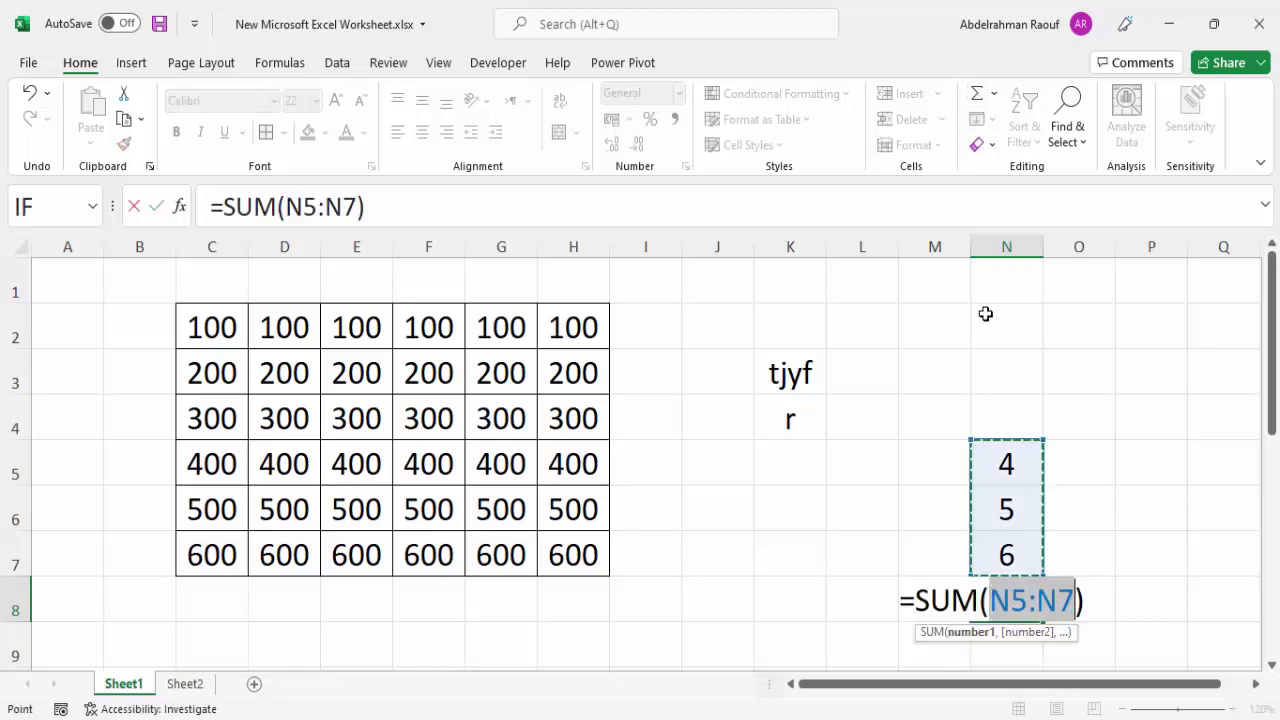
key("Return")
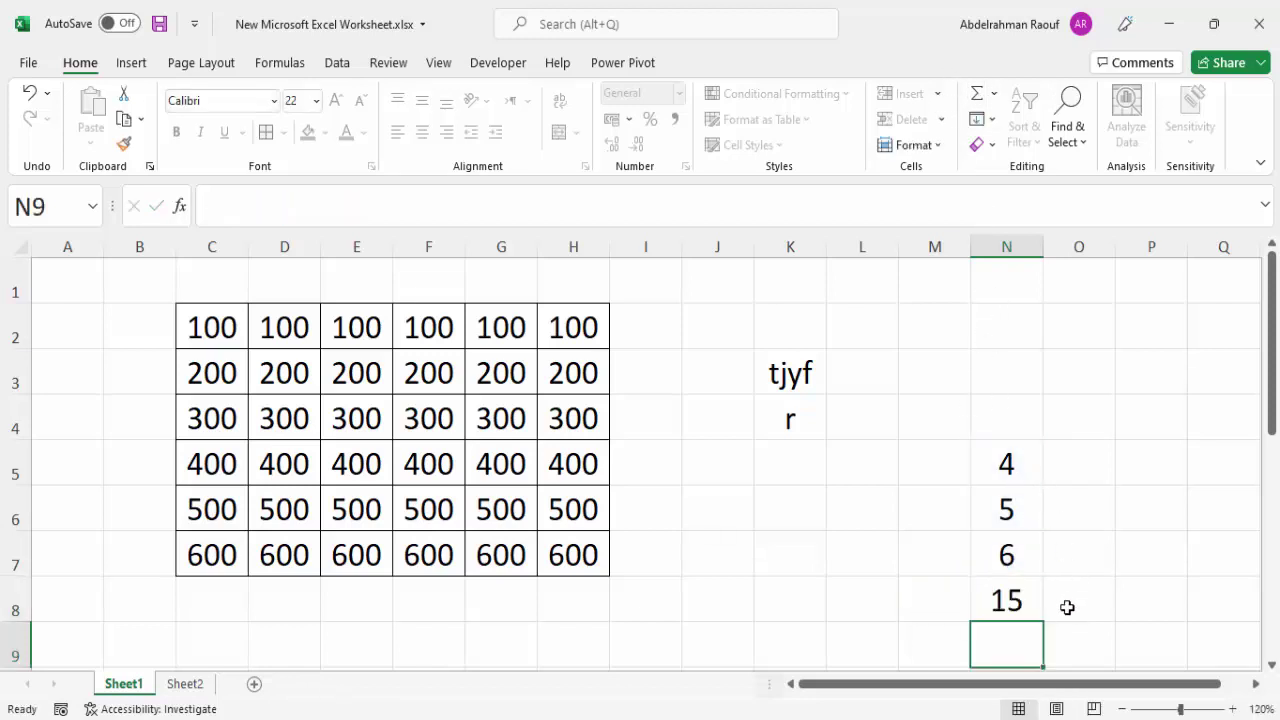
left_click(1012, 606)
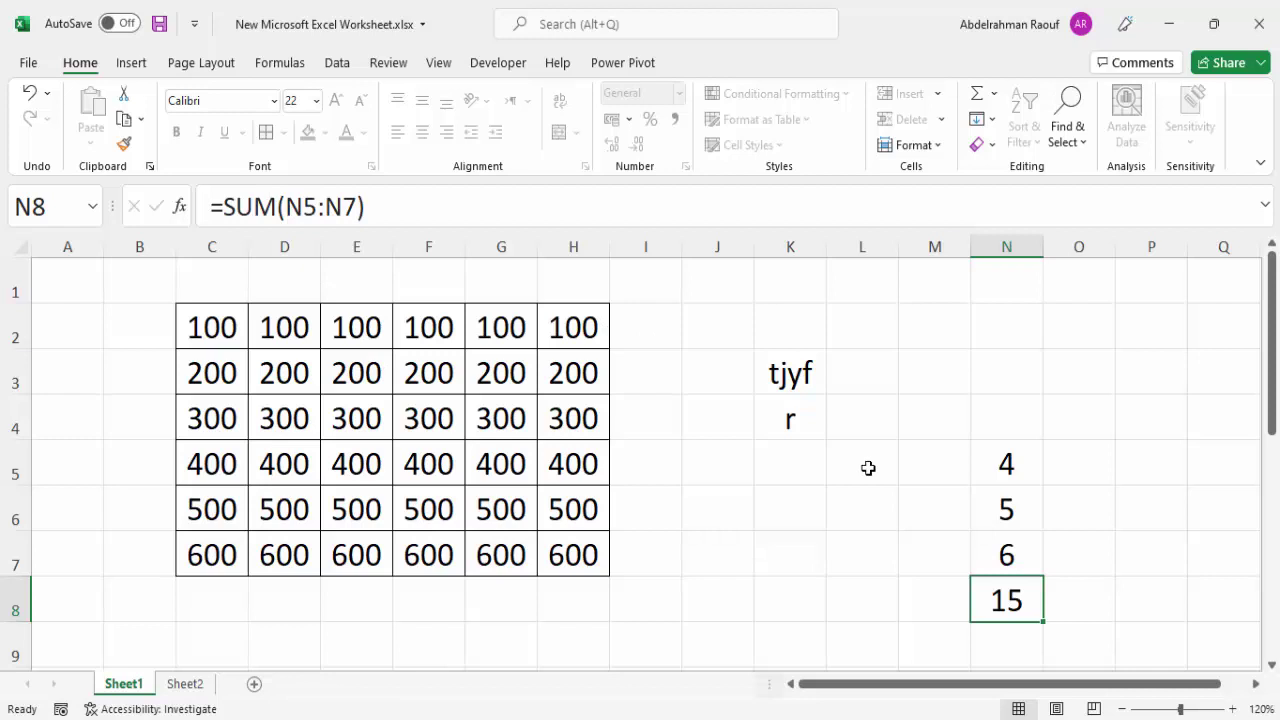
Unprotect Sheet1 from its tab menu, checking N8's cell menu before and after.
right_click(1002, 598)
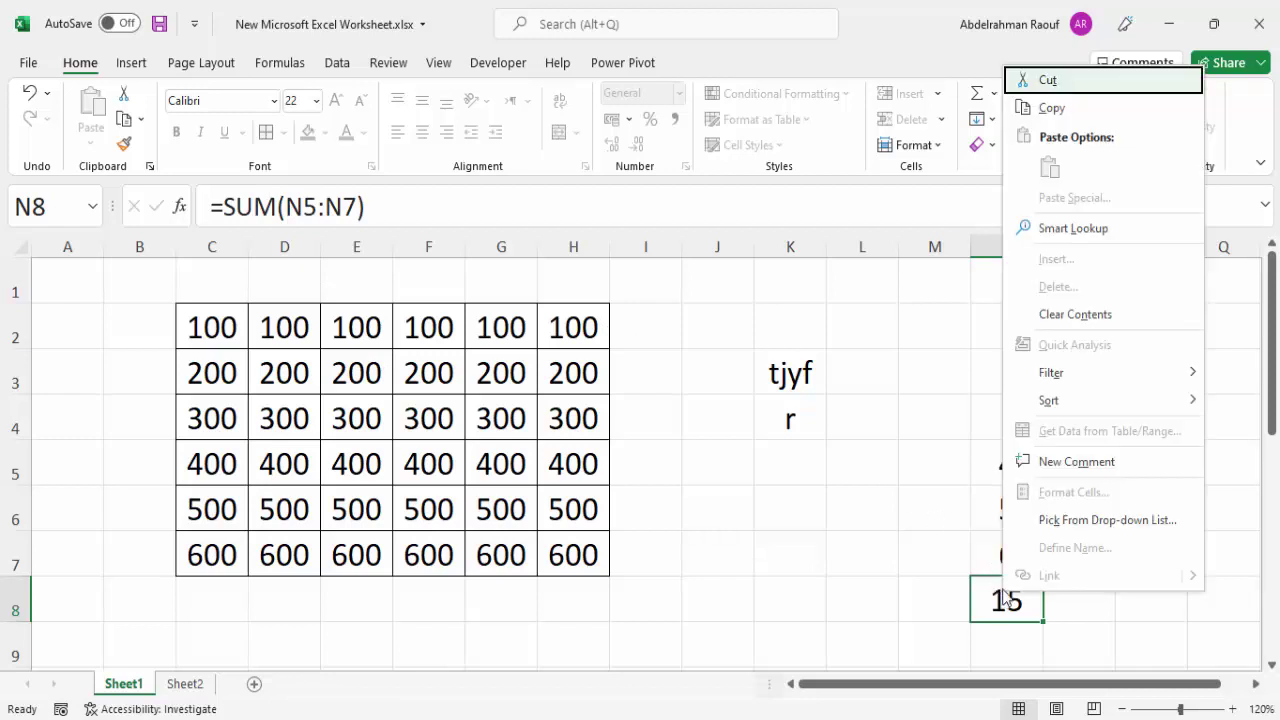
left_click(340, 540)
right_click(132, 686)
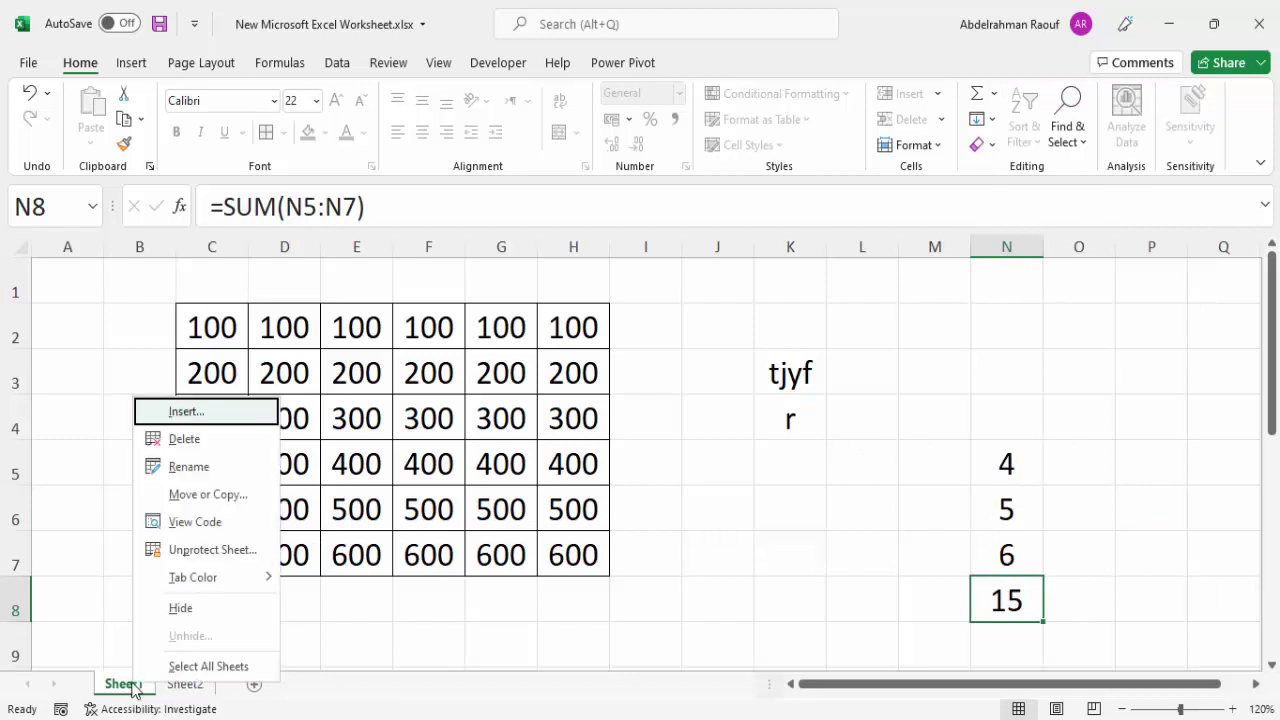
left_click(192, 550)
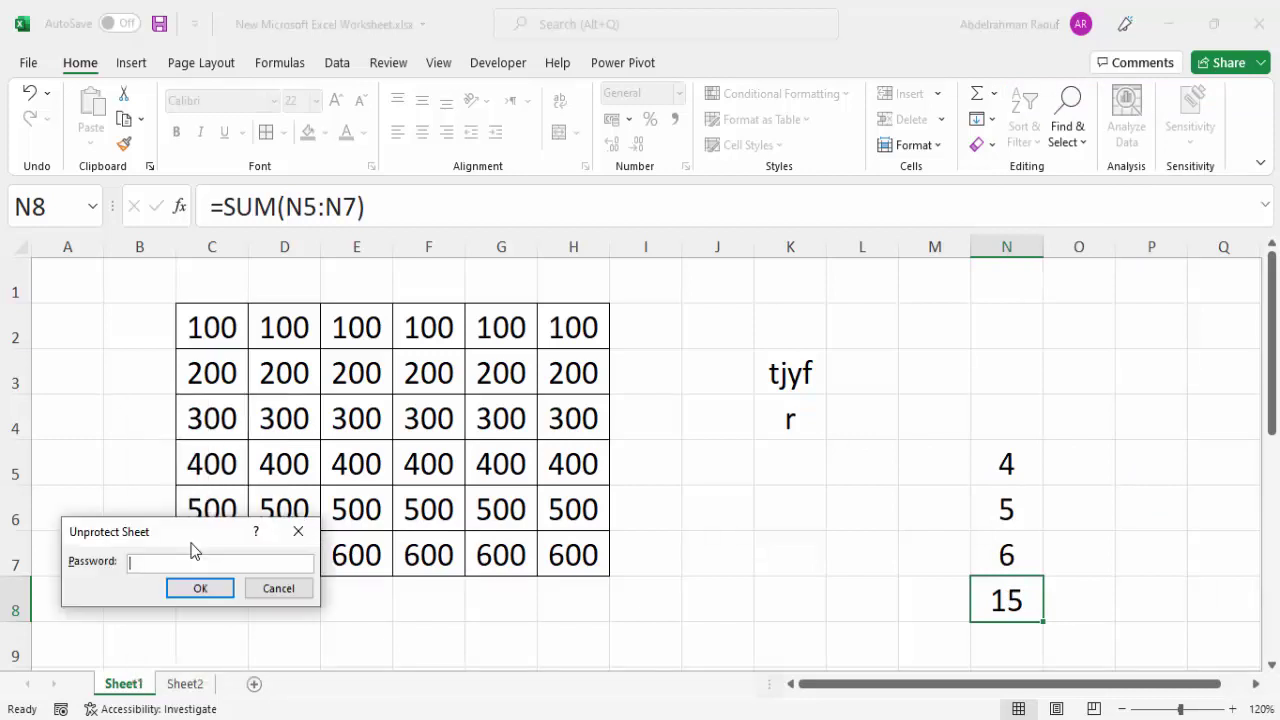
key("Return")
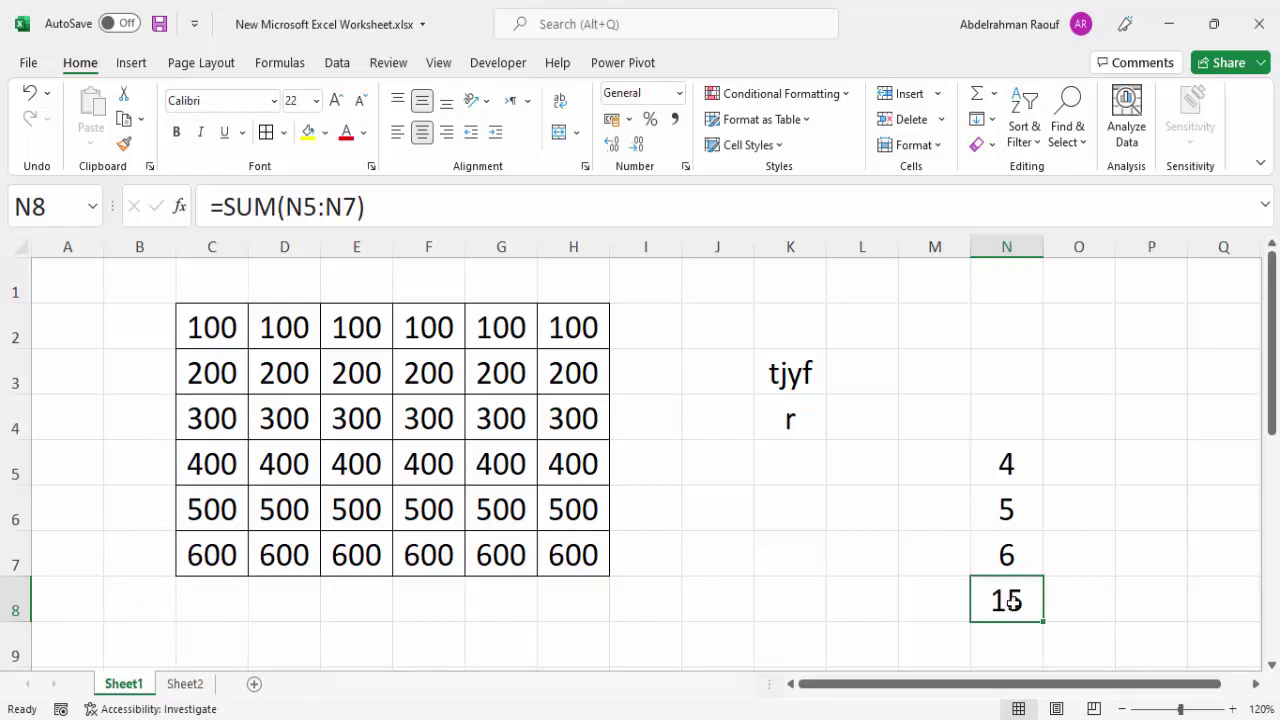
right_click(1012, 600)
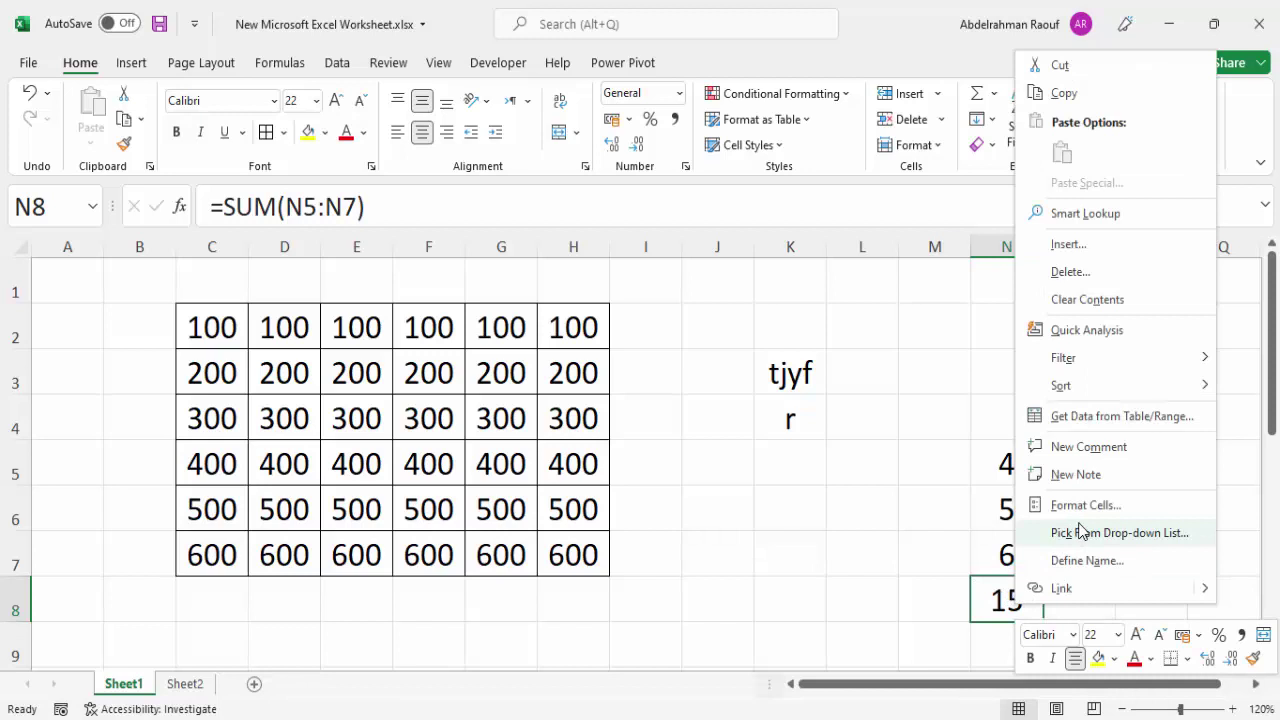
left_click(992, 606)
Enter =SUM(H2:H5) in K7 with AutoSum so it totals 1000.
left_click(772, 556)
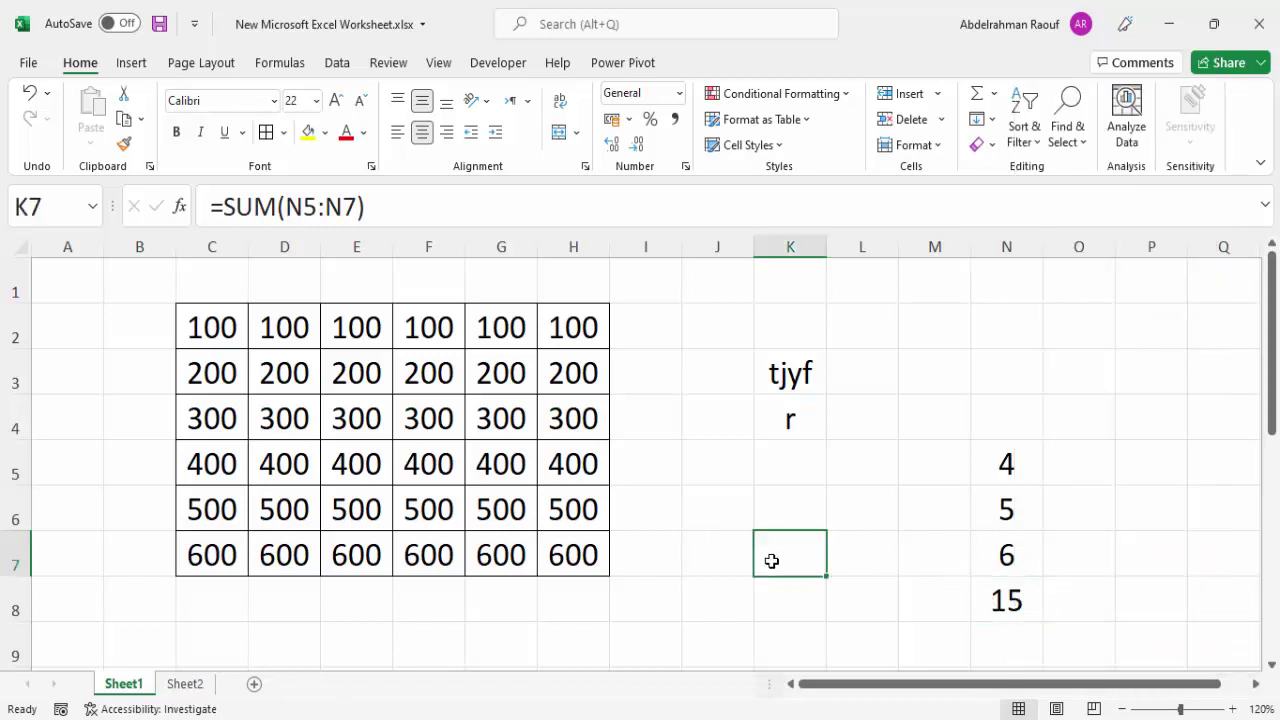
left_click(994, 94)
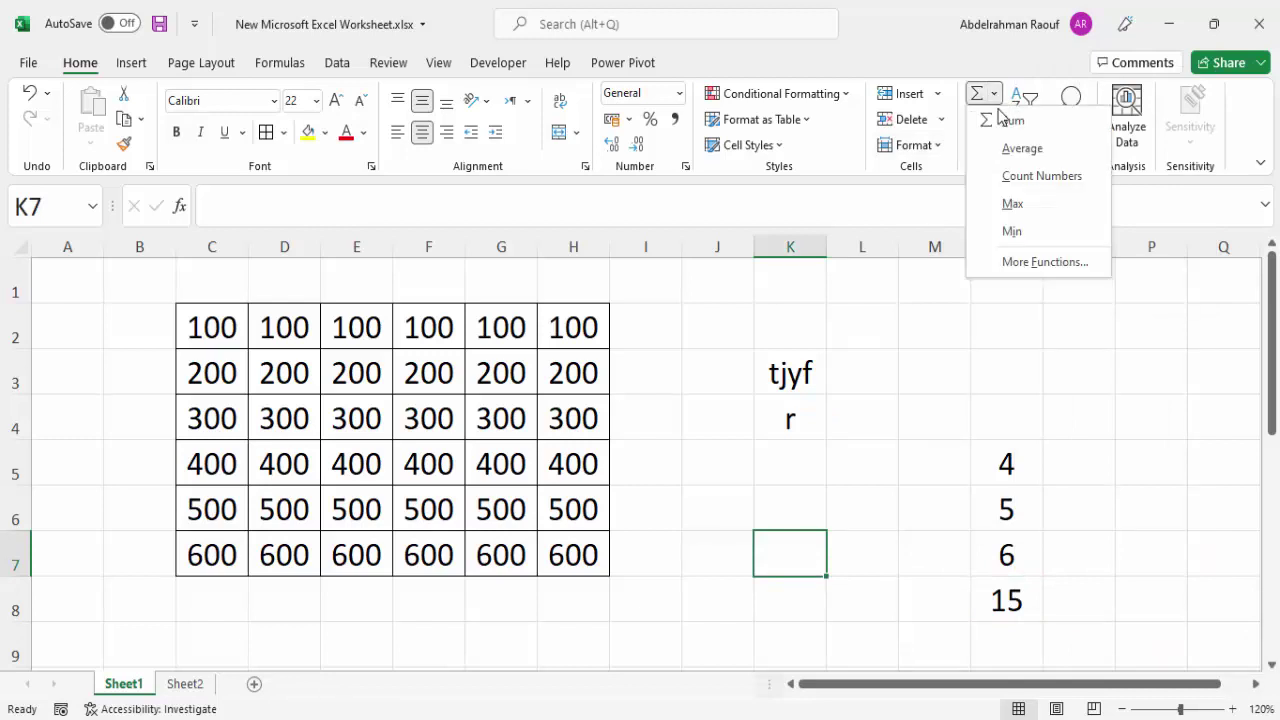
left_click(990, 117)
left_click_drag(574, 334, 573, 452)
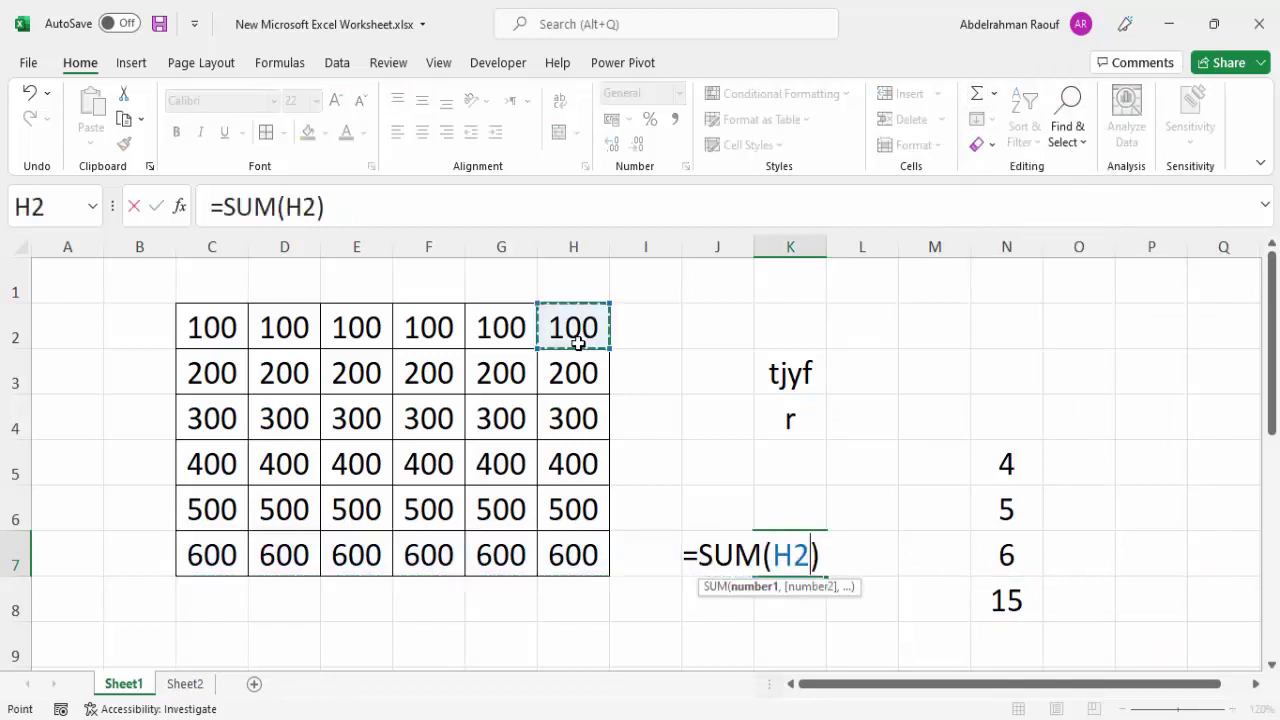
key("Return")
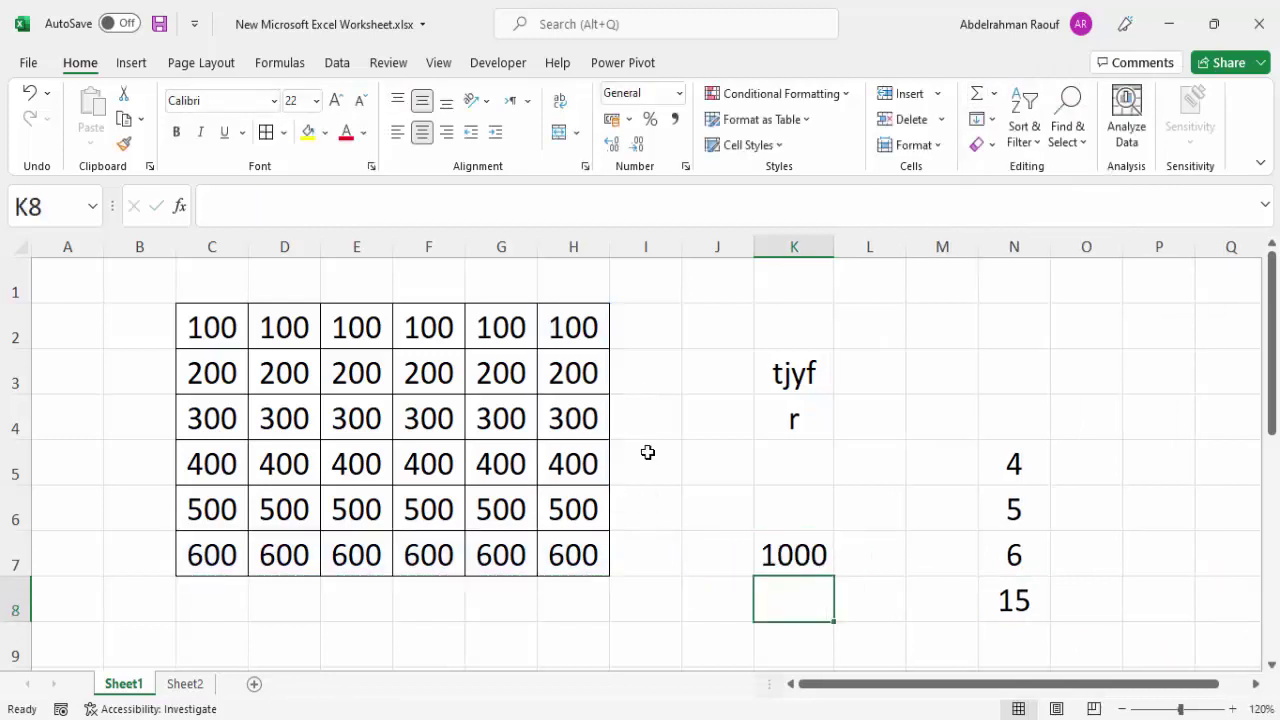
left_click(790, 573)
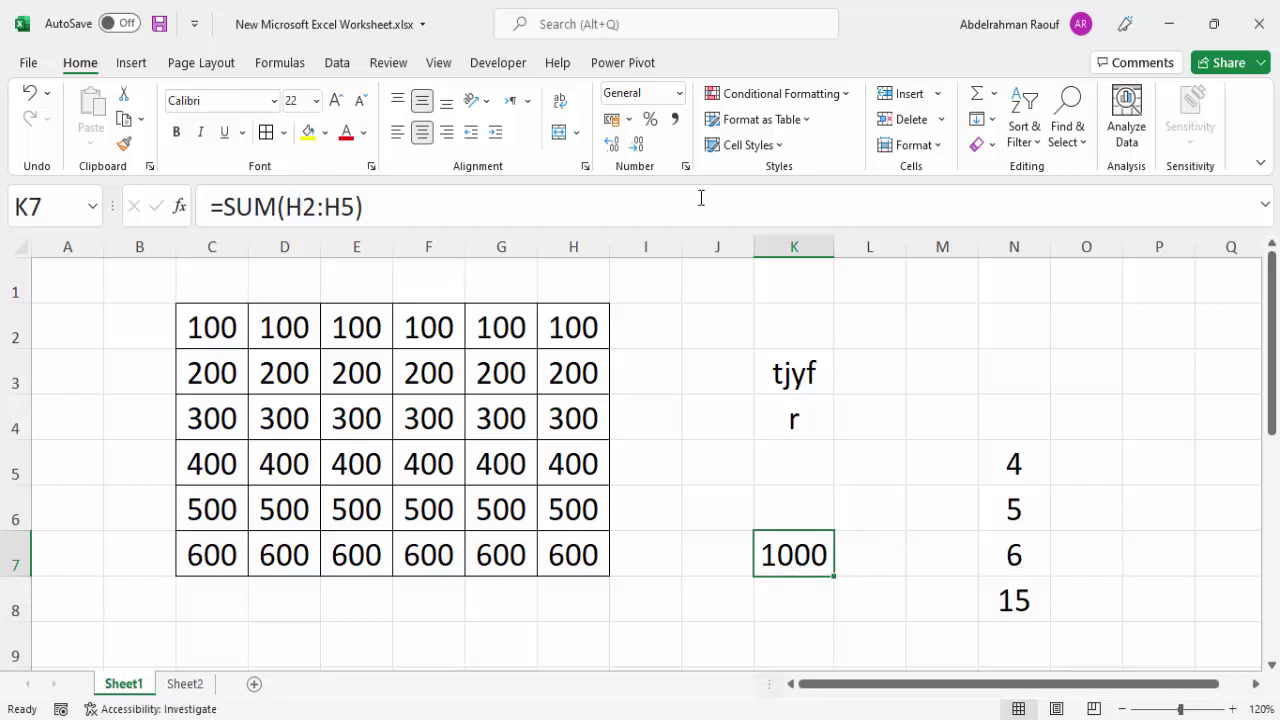
Select all formula cells (K7, N8) and tick Hidden on Format Cells' Protection tab.
left_click(1068, 133)
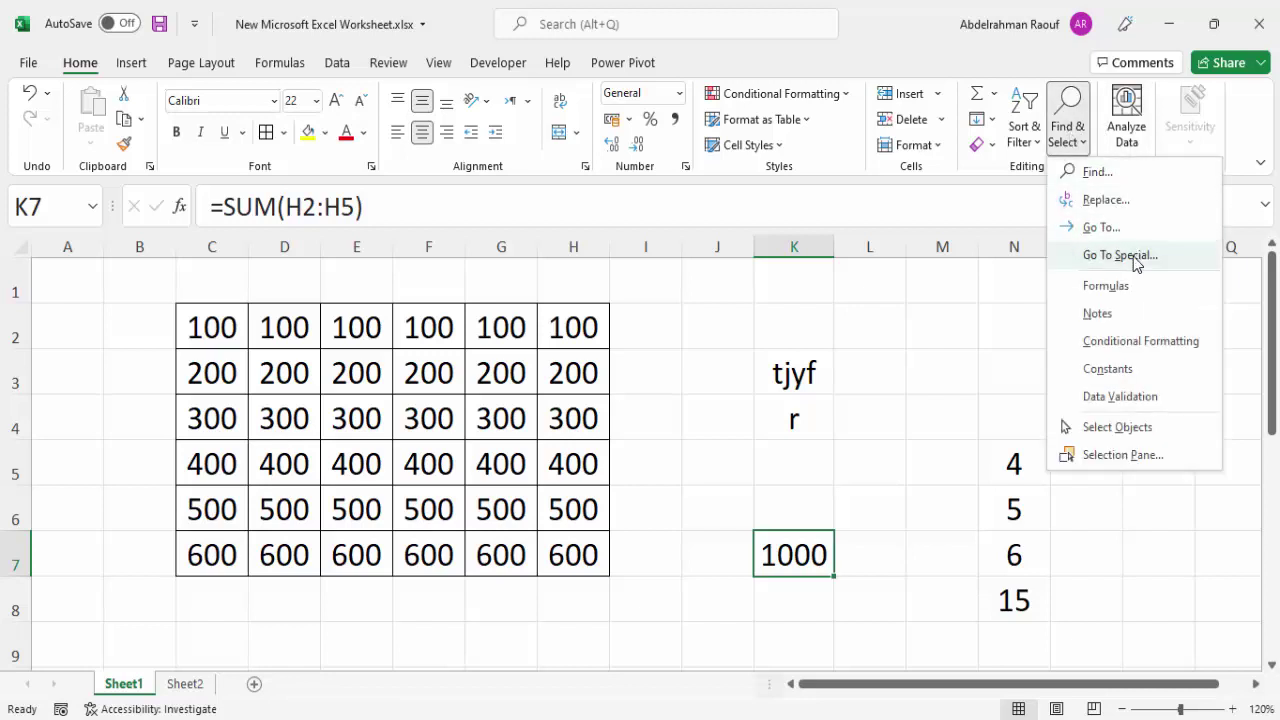
left_click(1115, 289)
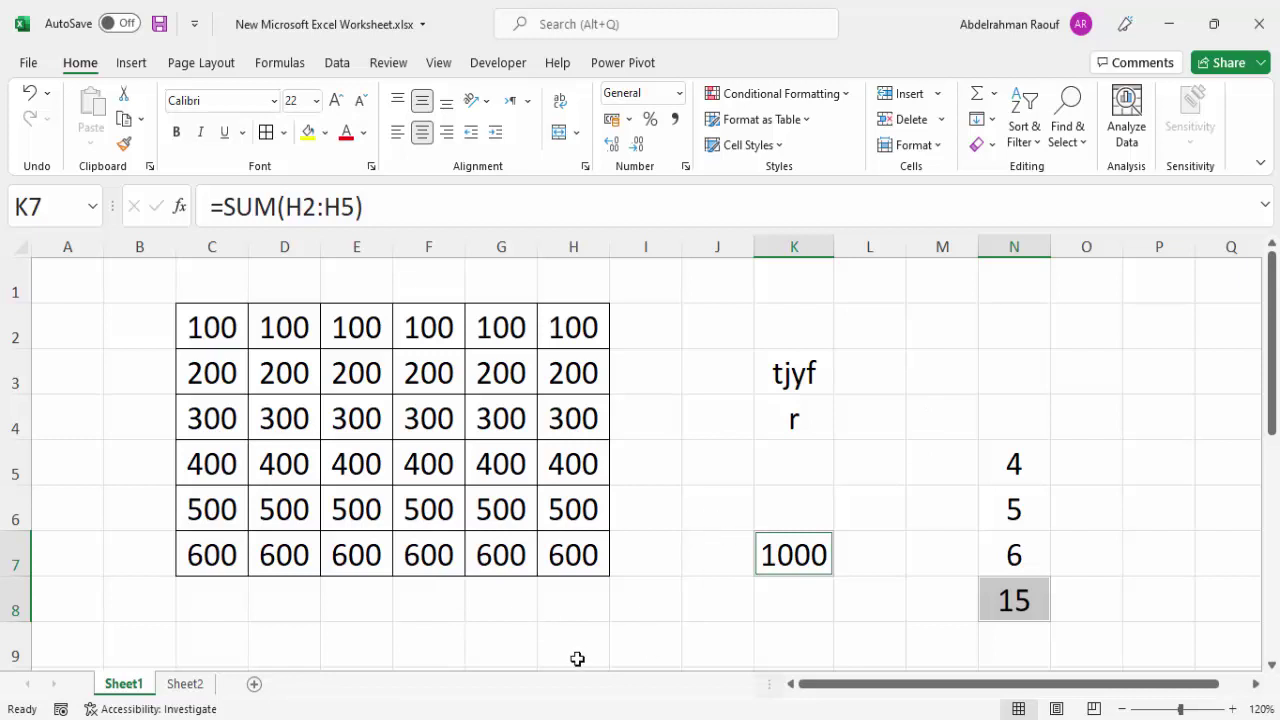
right_click(796, 558)
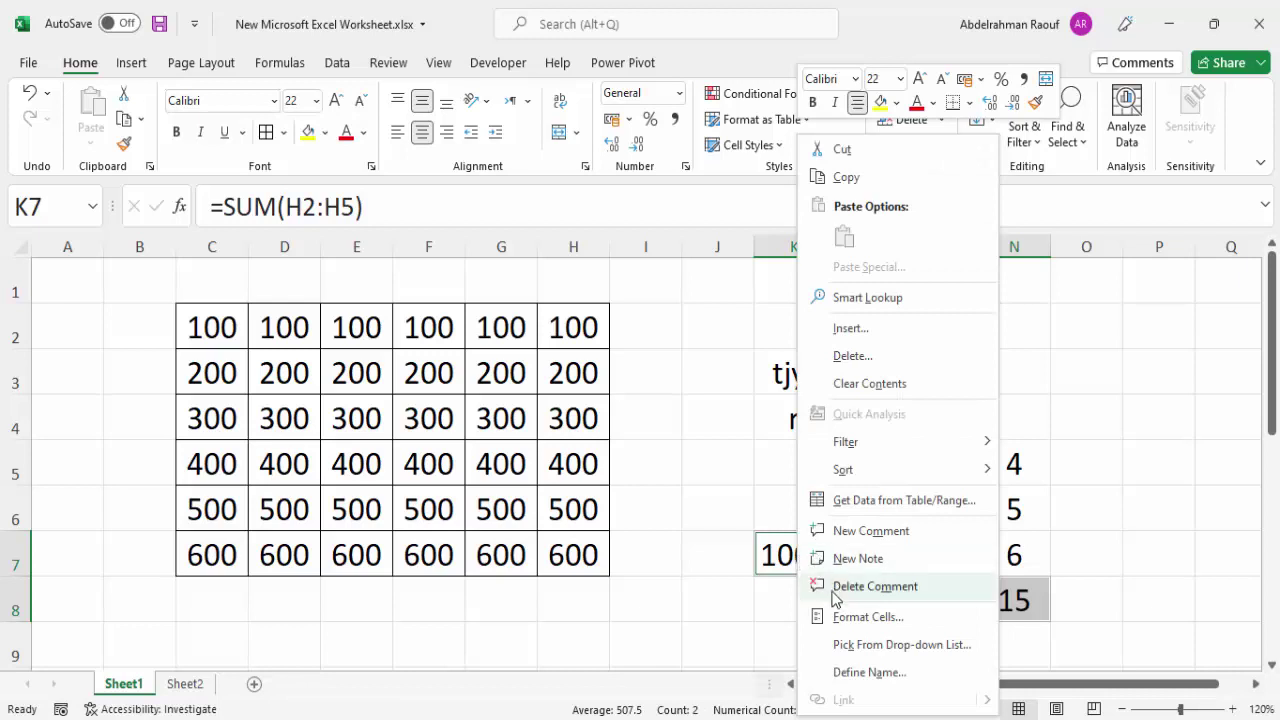
left_click(853, 618)
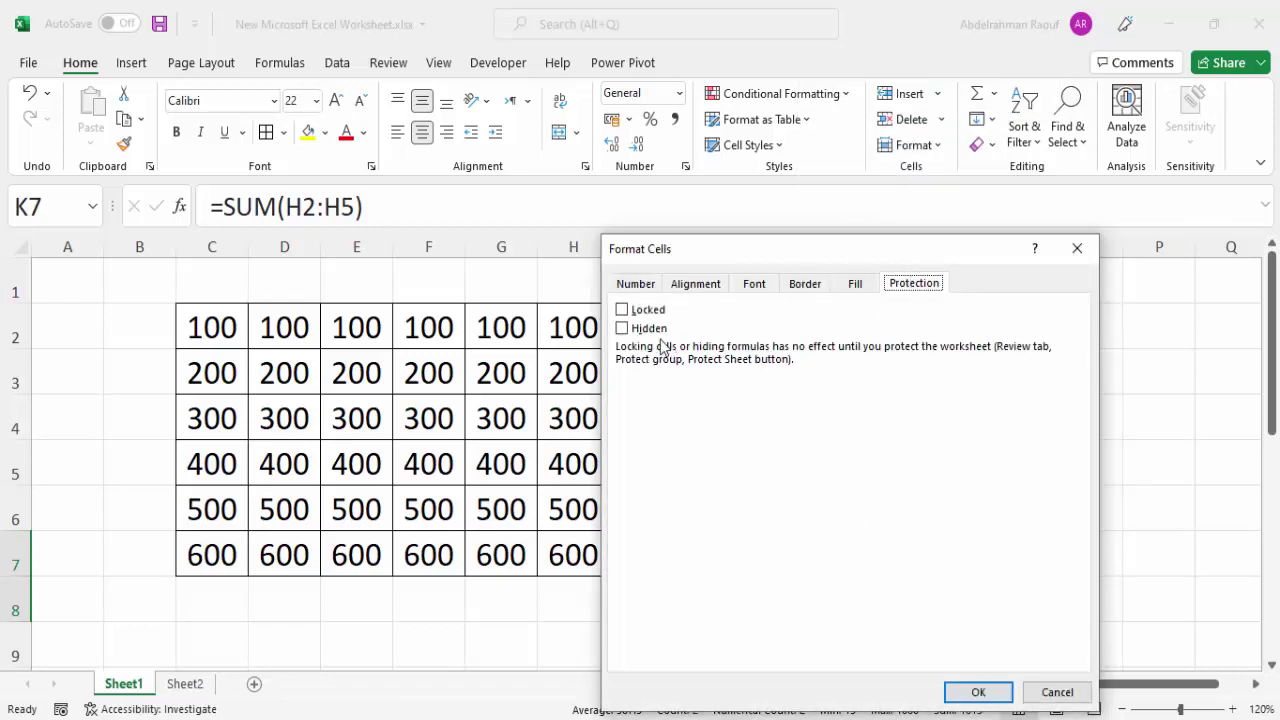
left_click(623, 330)
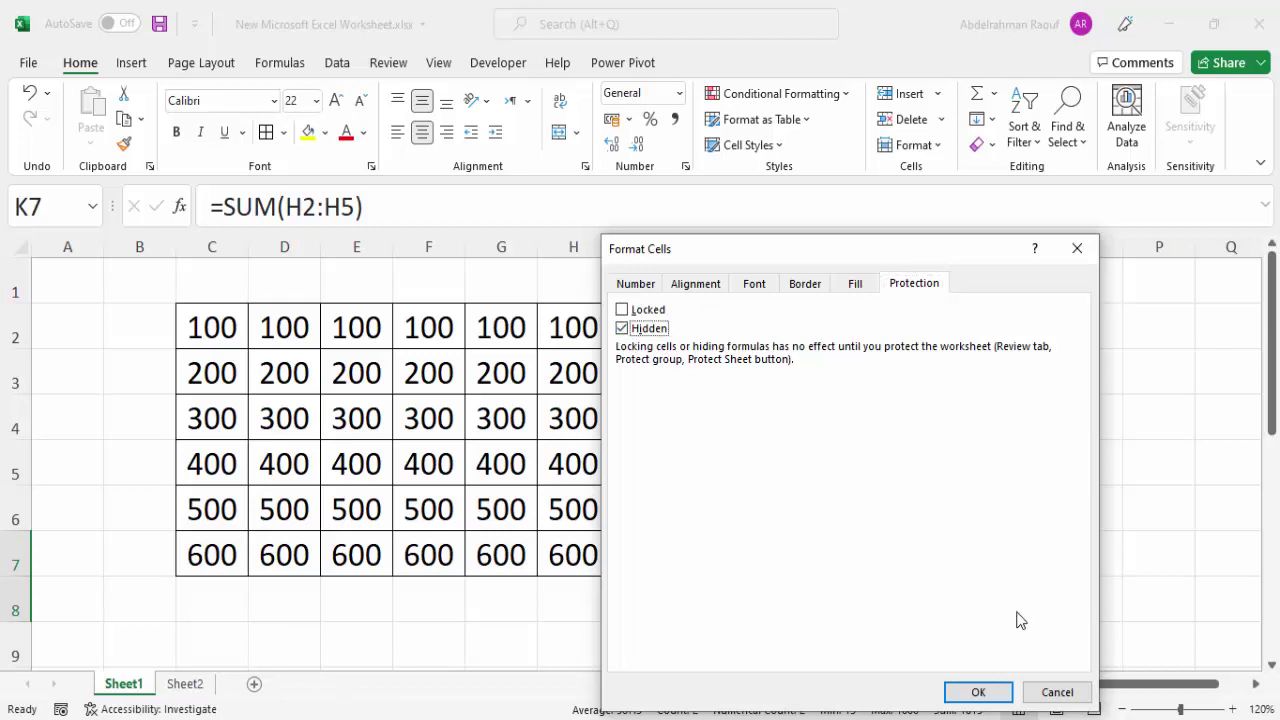
left_click(975, 692)
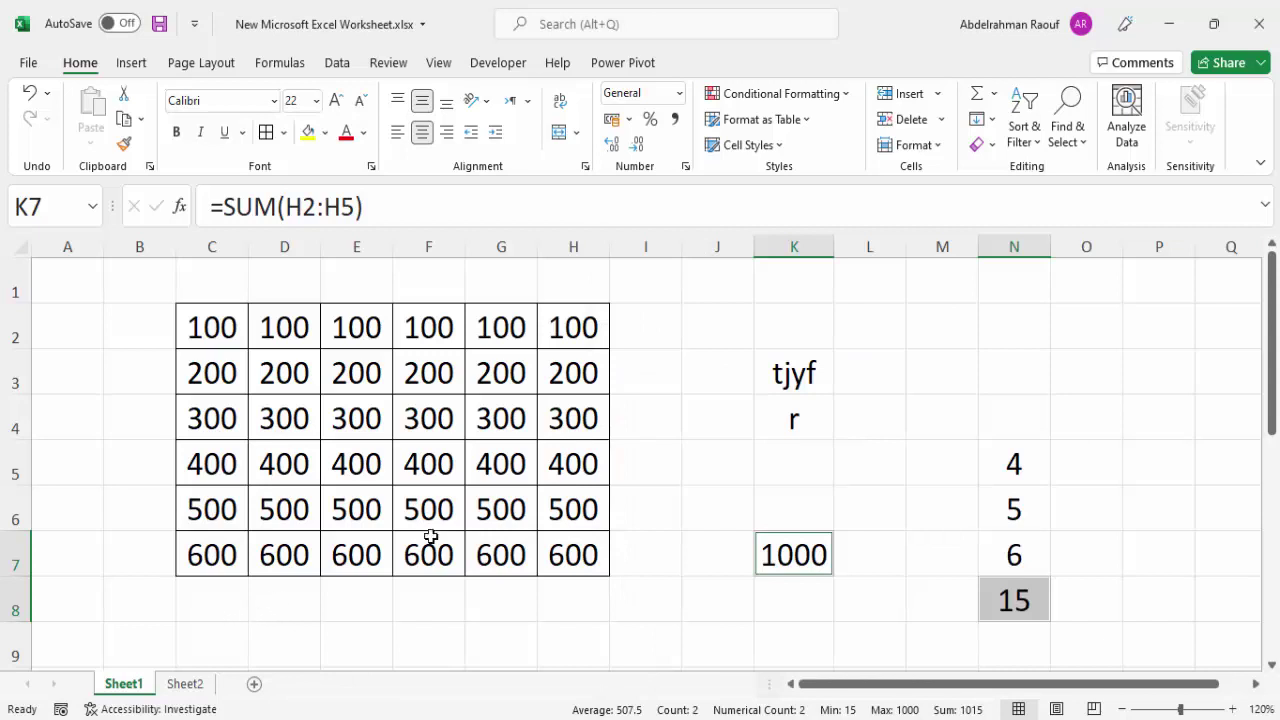
left_click(665, 503)
left_click(1004, 602)
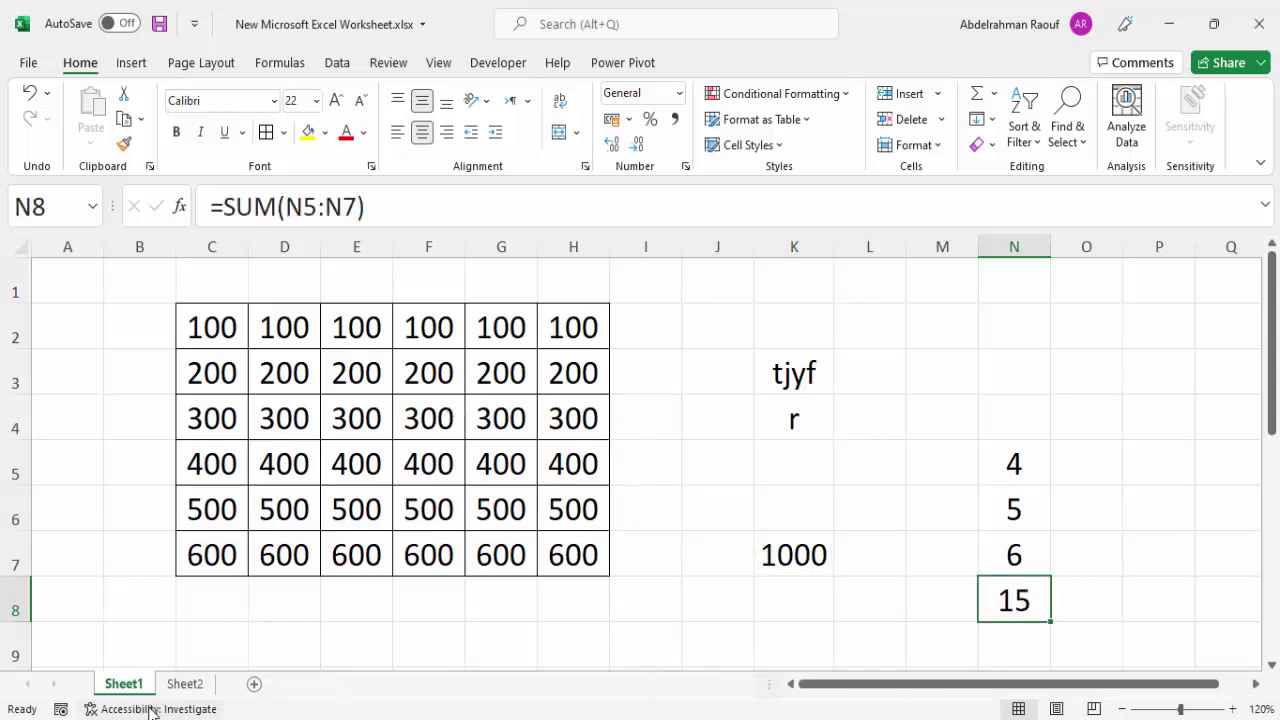
Protect Sheet1 with a password, entering it twice to confirm.
right_click(127, 686)
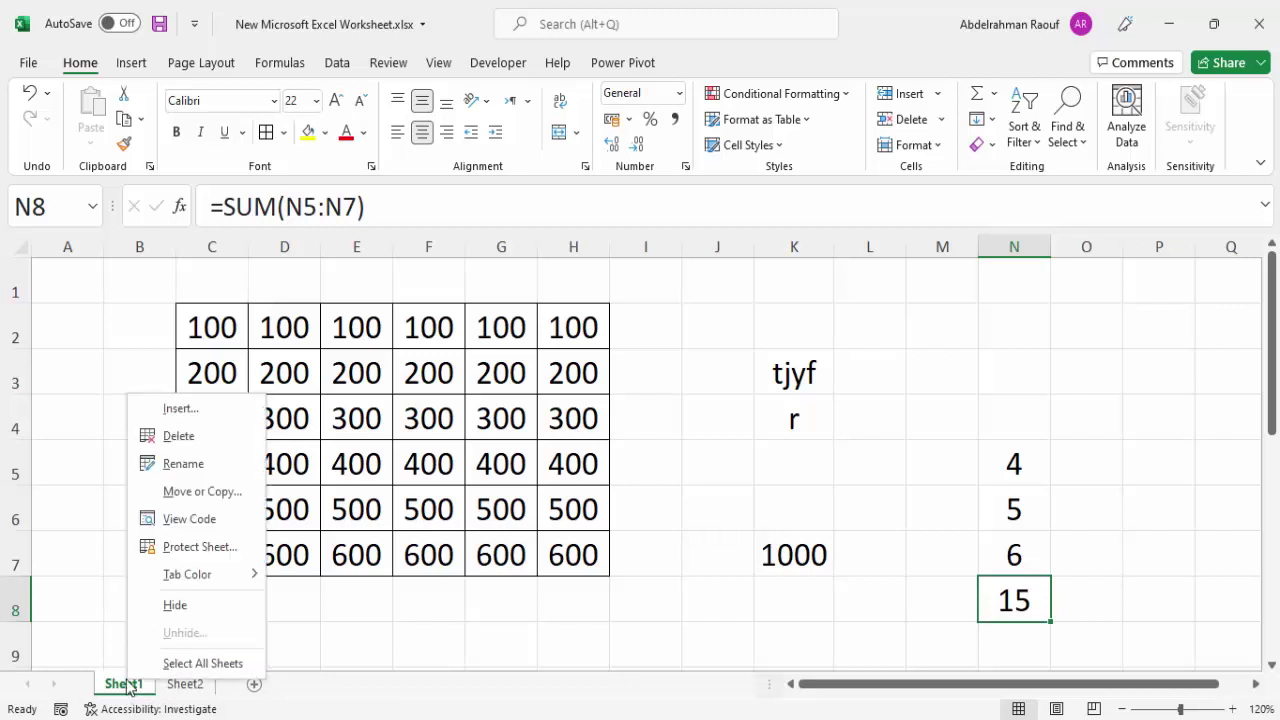
left_click(196, 547)
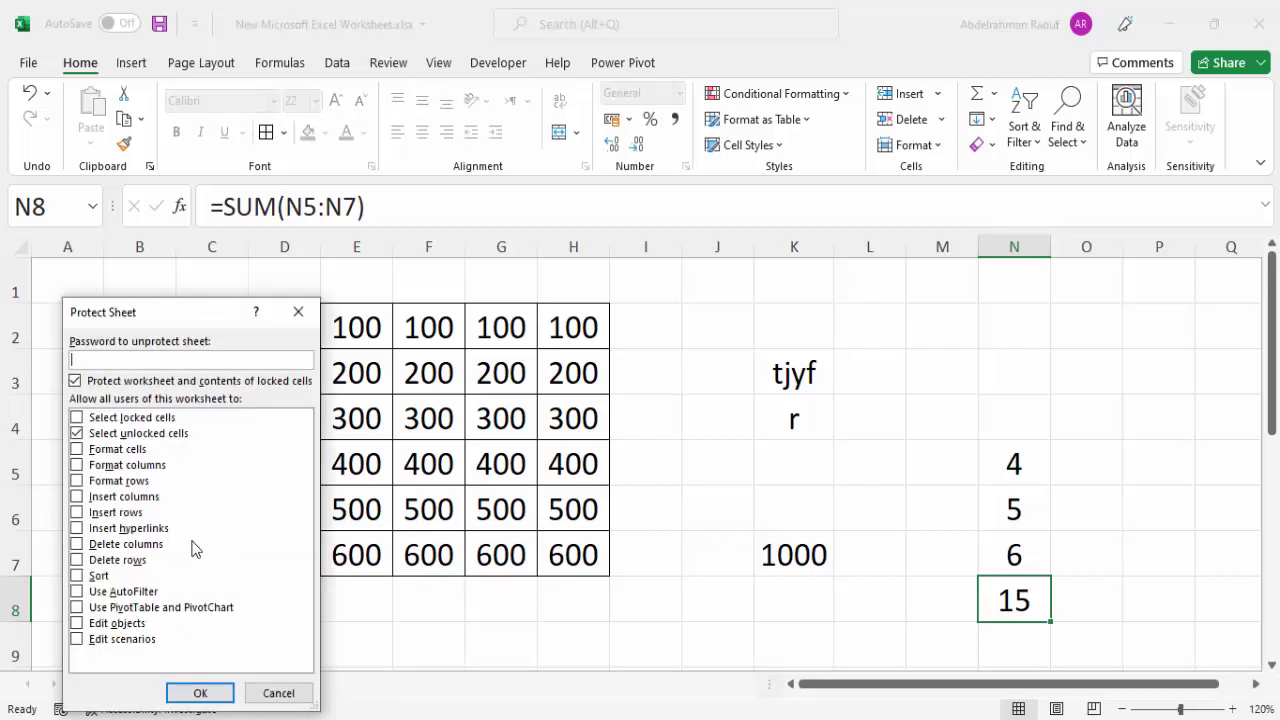
key("Return")
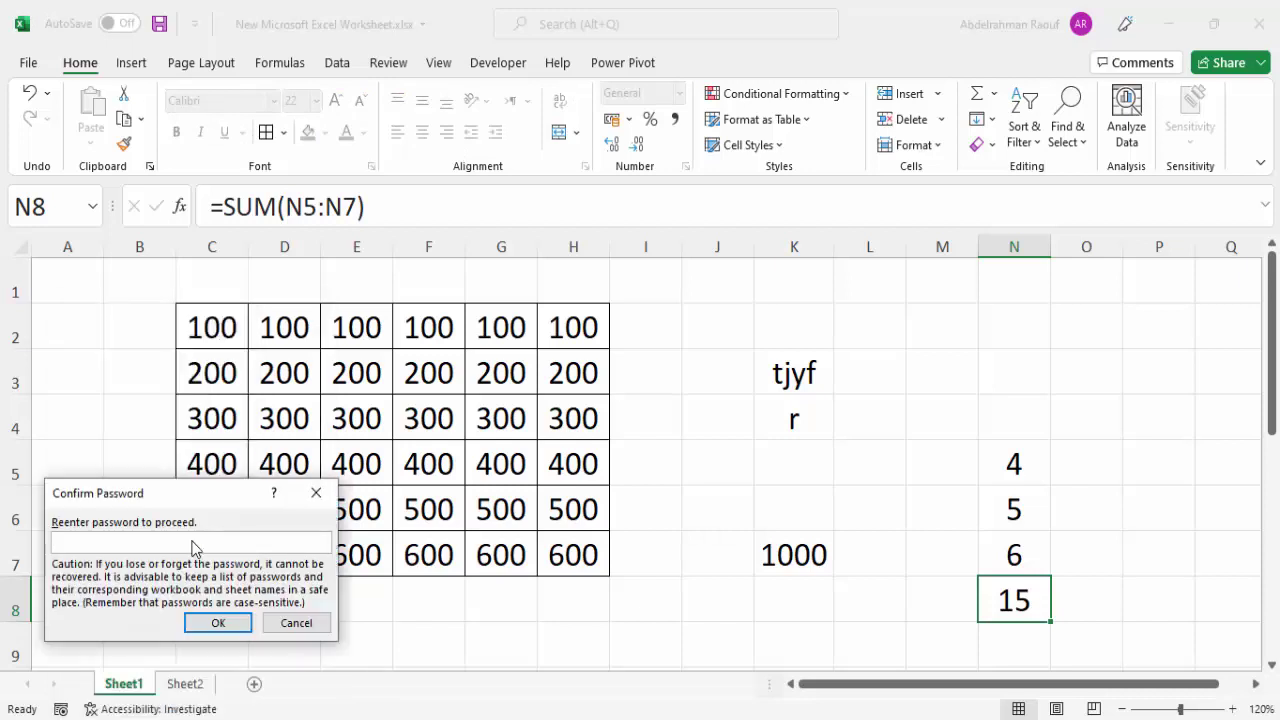
key("Return")
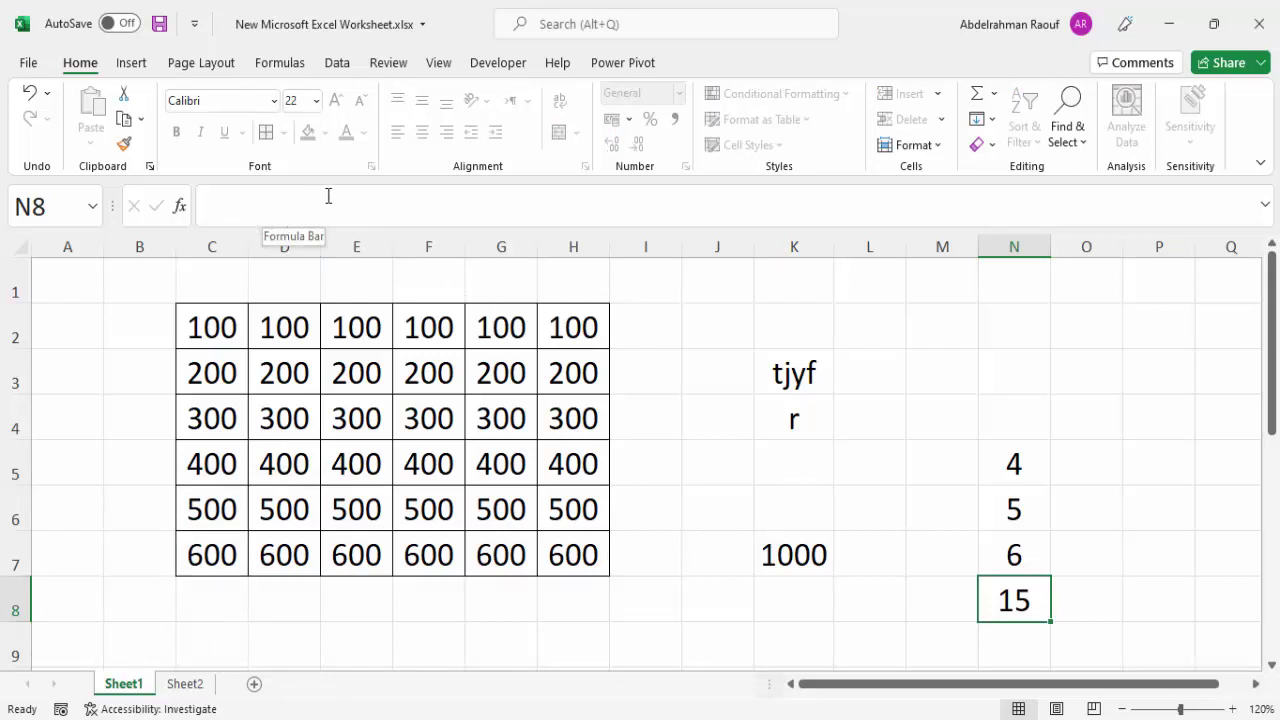
Change N6 to 65 and confirm N8 shows 75 with its formula hidden.
left_click(1013, 491)
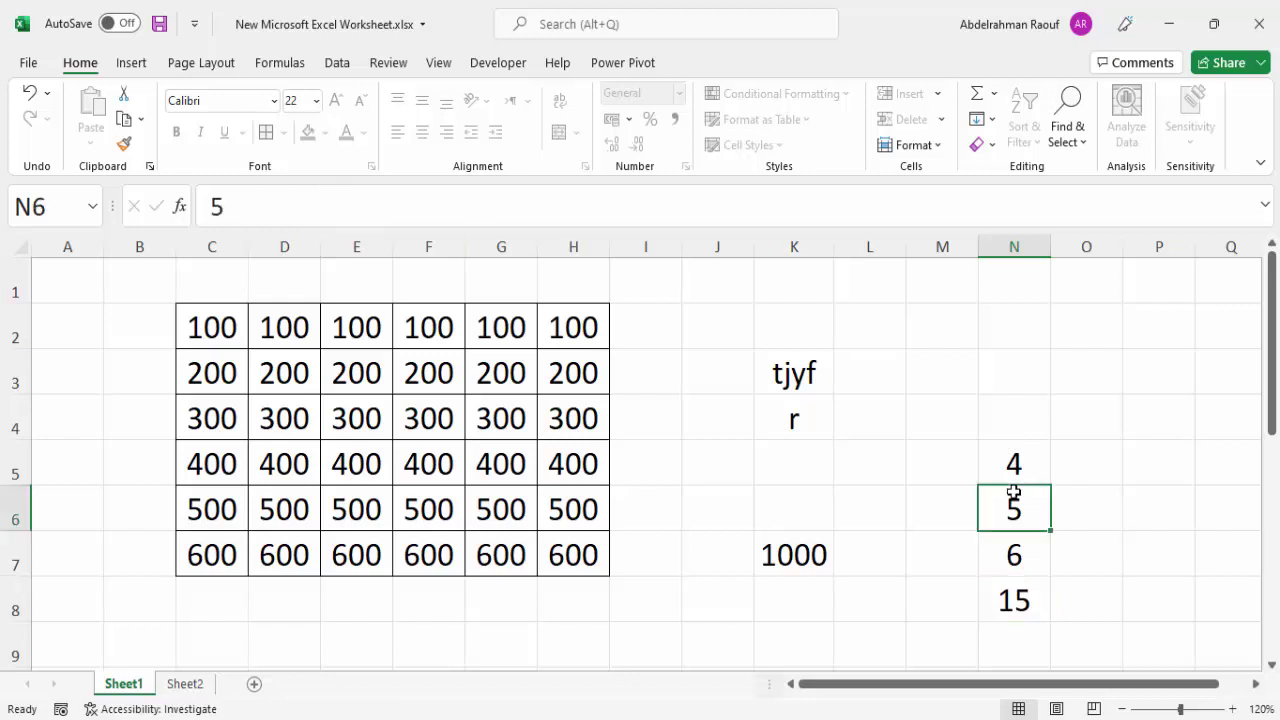
double_click(1013, 491)
type("6")
key("Return")
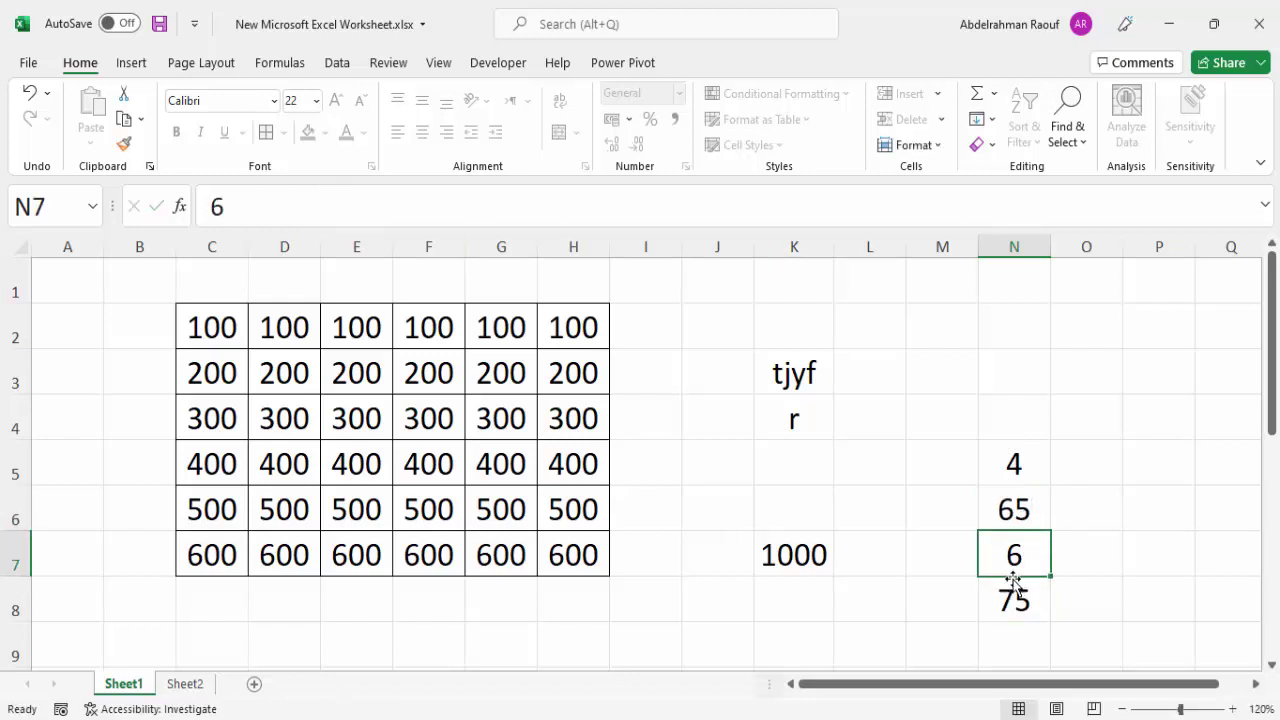
left_click(1007, 596)
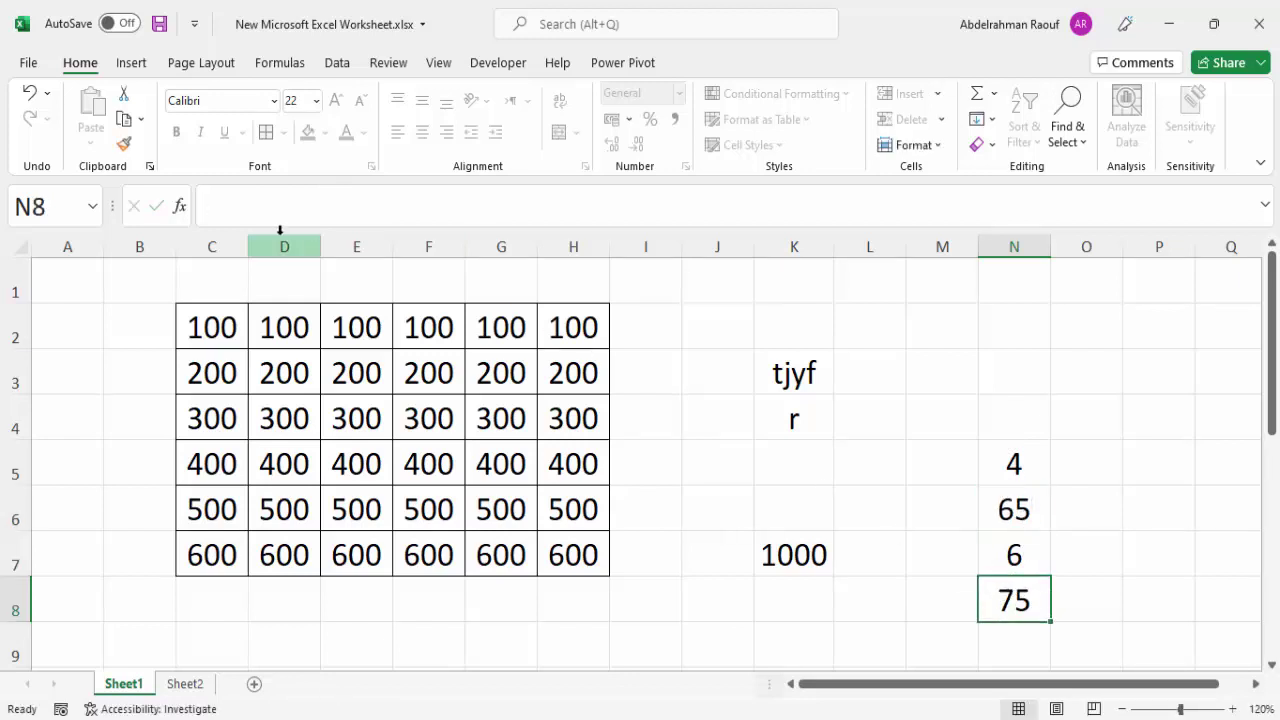